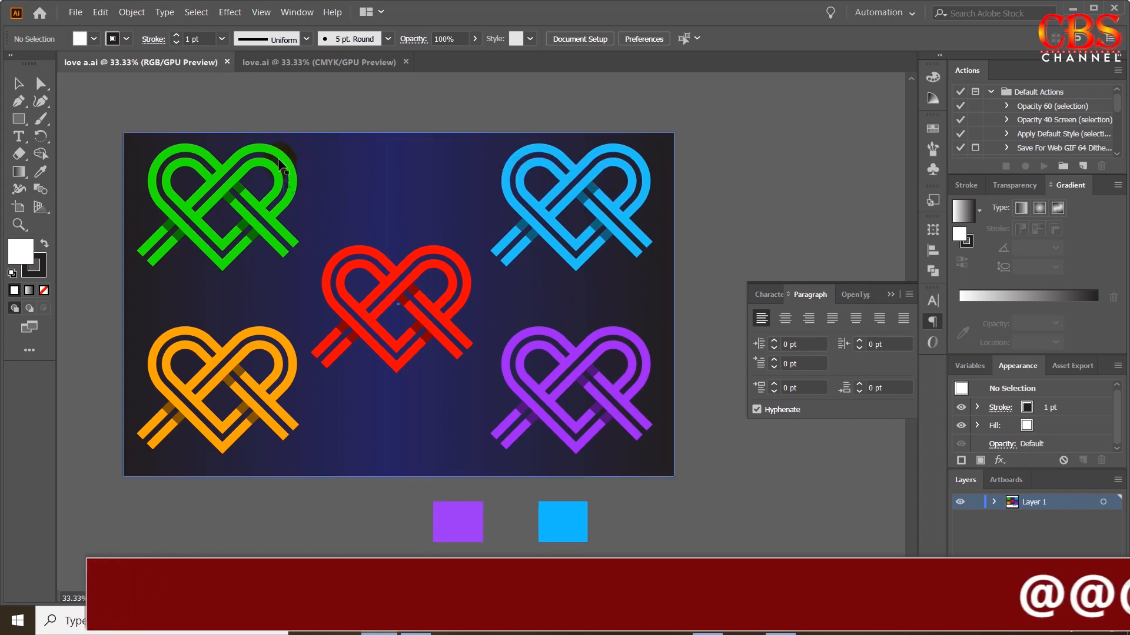
Create a new 1000 x 1000 px document with the colour mode set to RGB Color
click(75, 13)
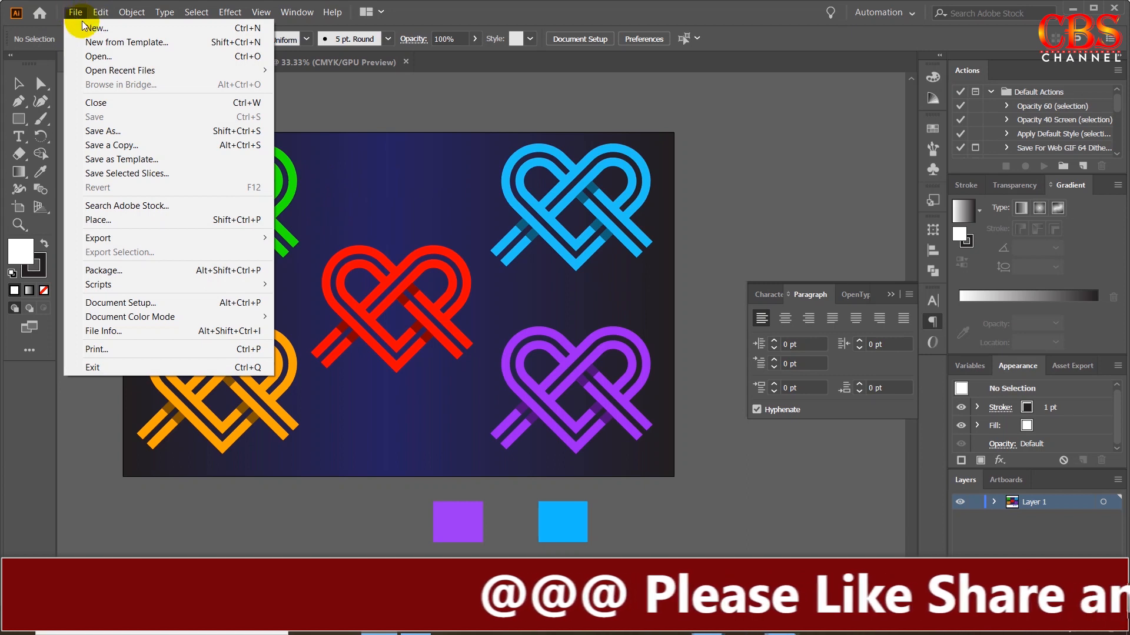
click(85, 26)
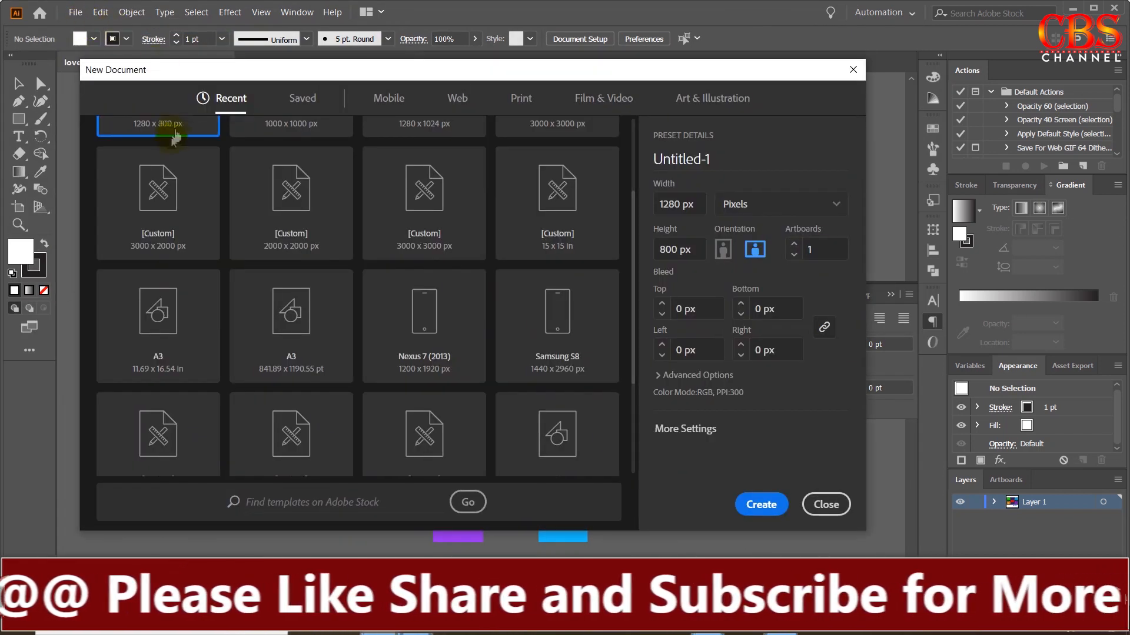
click(262, 210)
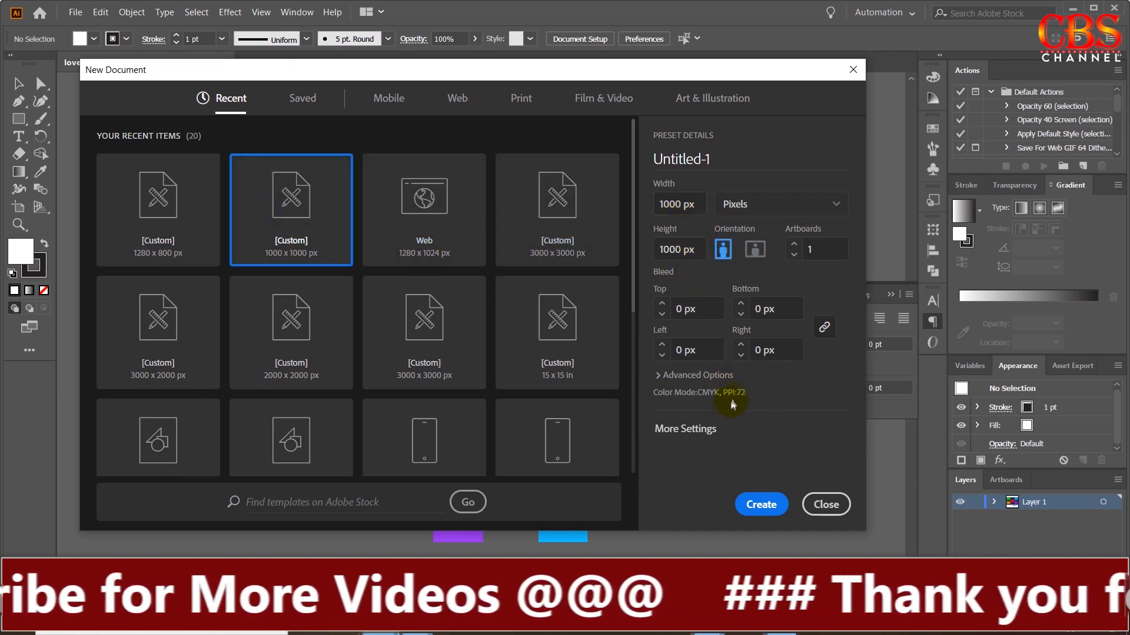
click(659, 374)
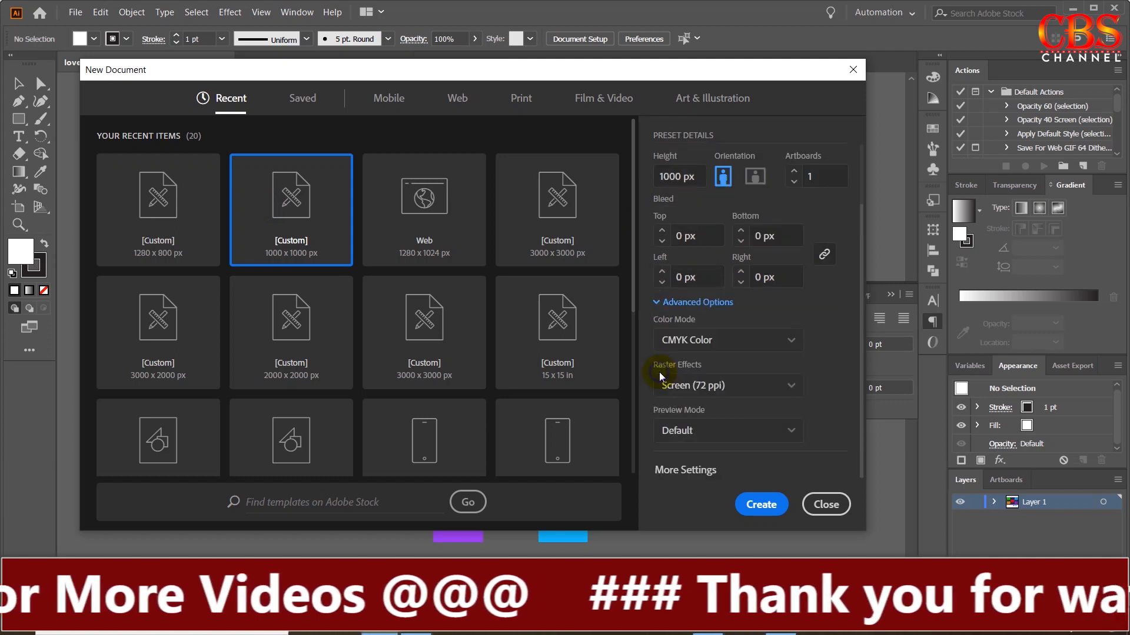
click(730, 352)
click(729, 367)
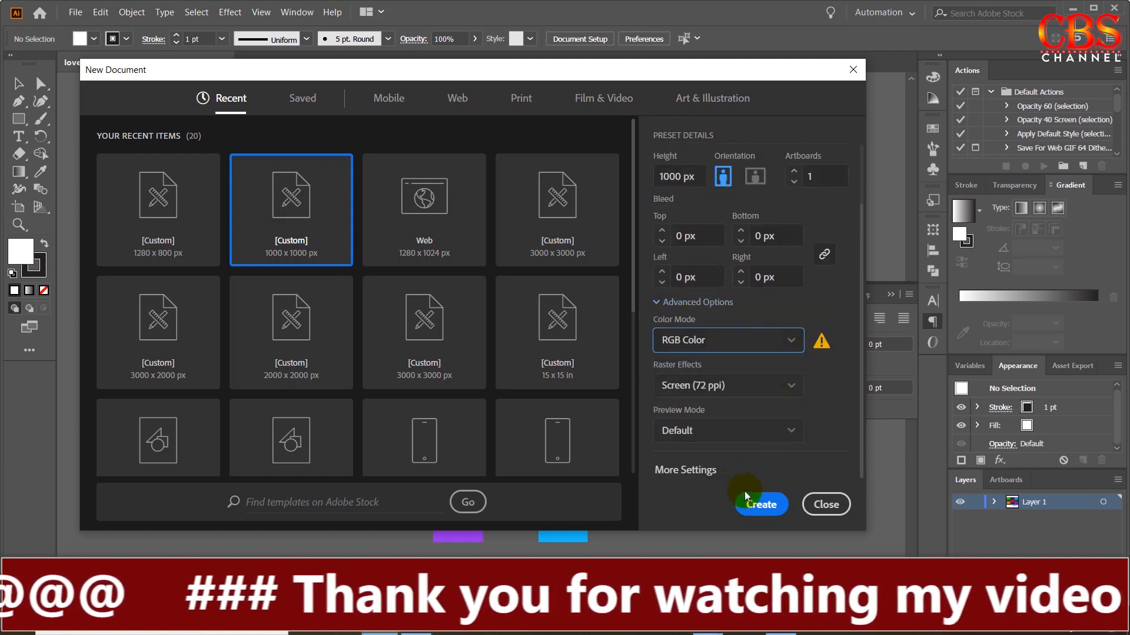
click(761, 506)
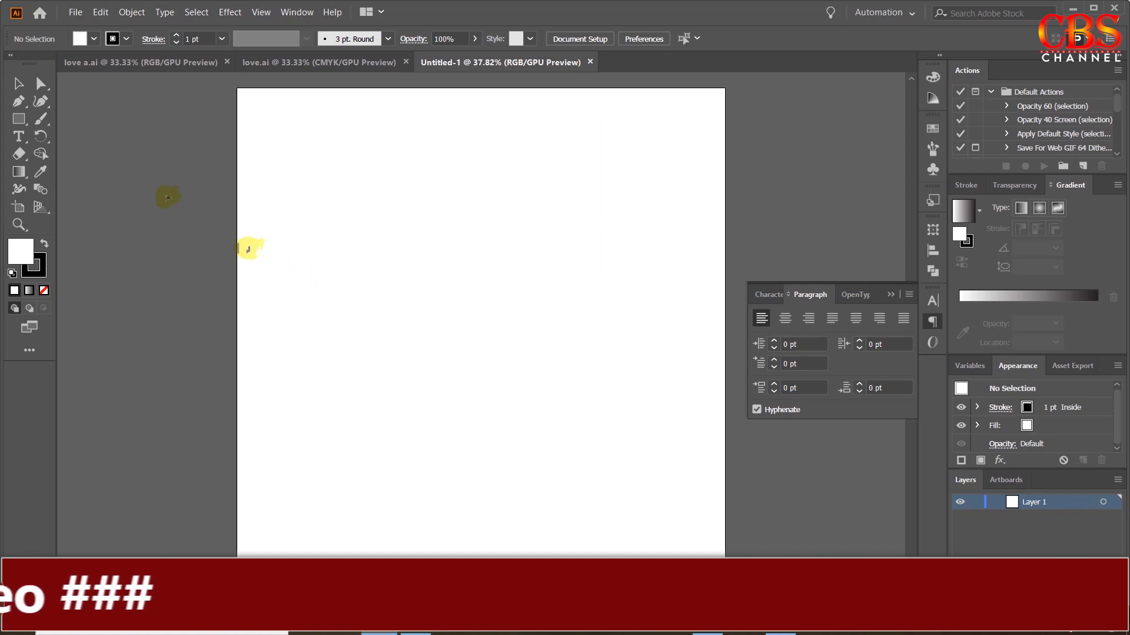
Draw a rectangle 300 px wide and 100 px high in the upper part of the artboard
click(18, 121)
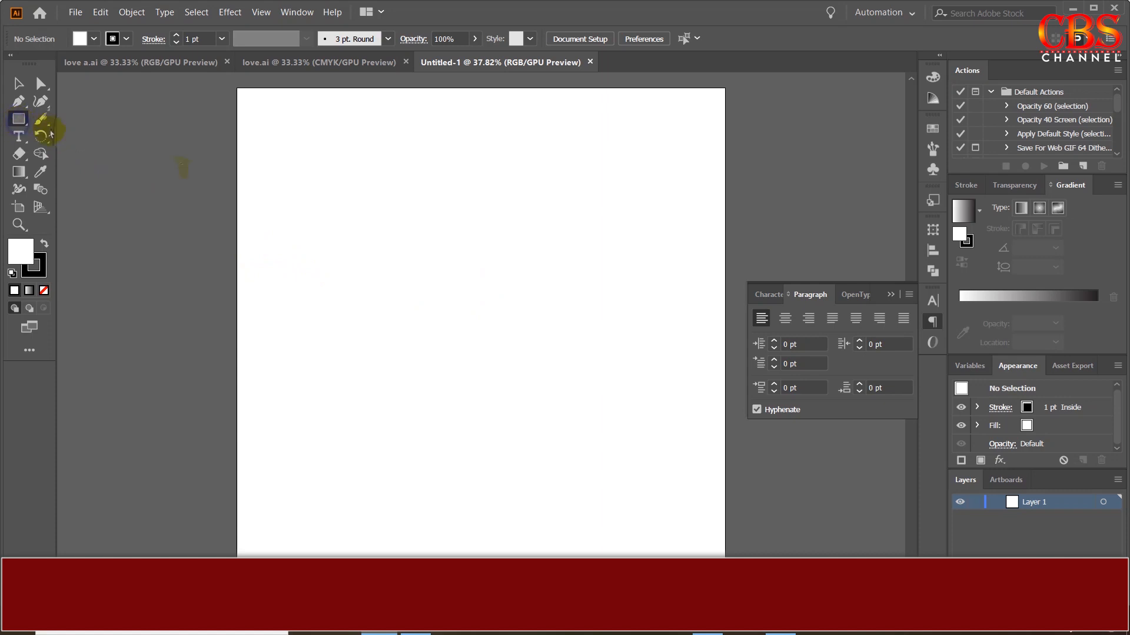
click(420, 234)
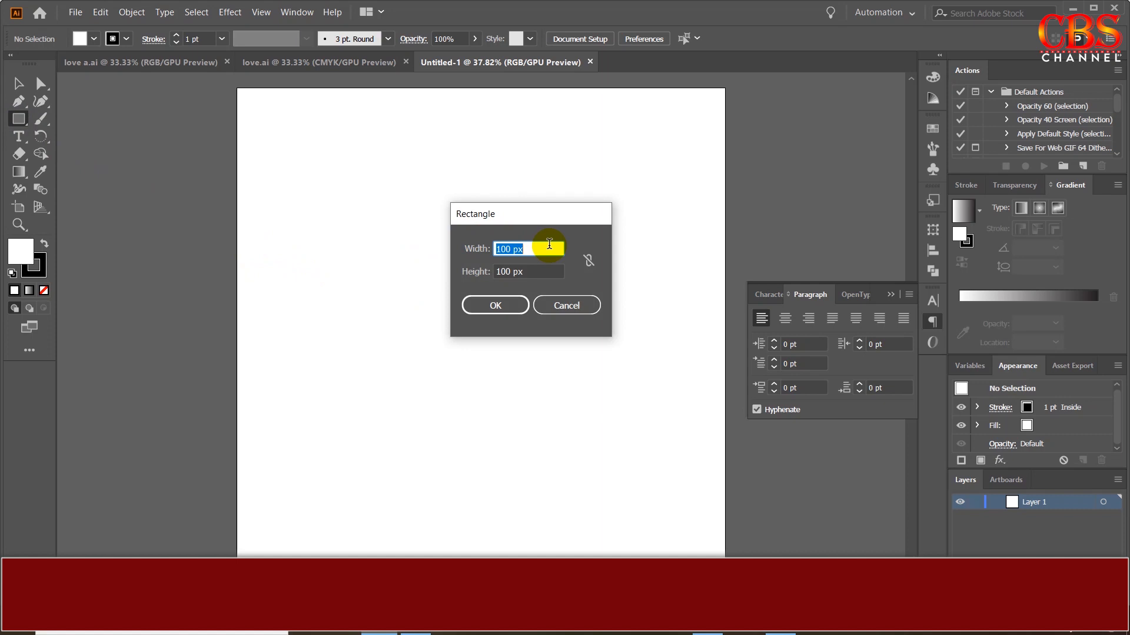
text(300)
key(Tab)
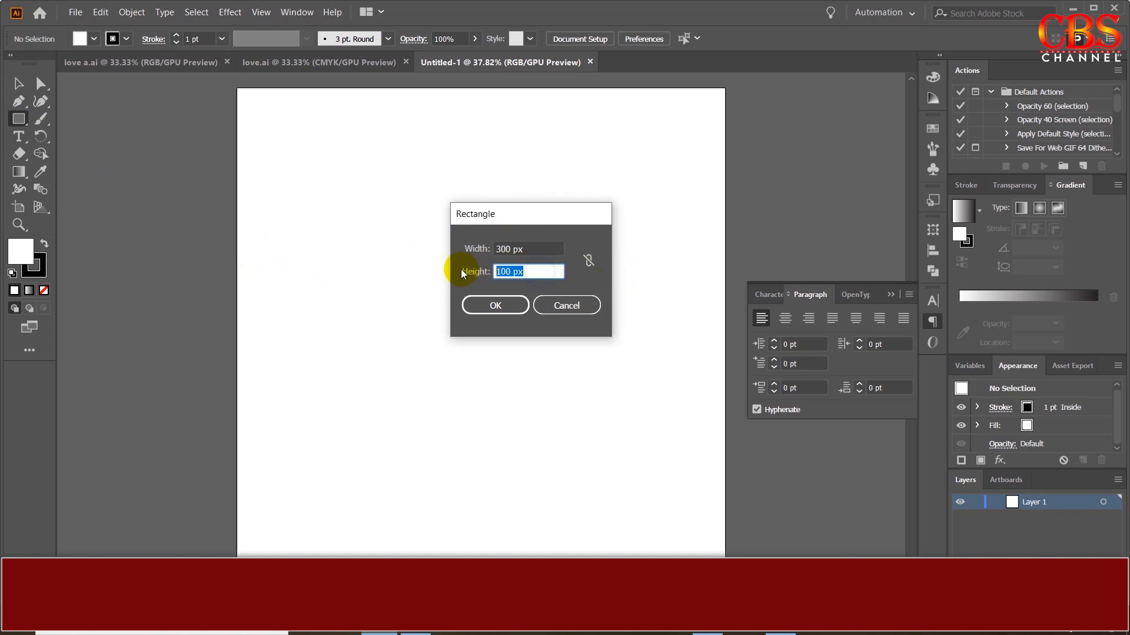
click(496, 306)
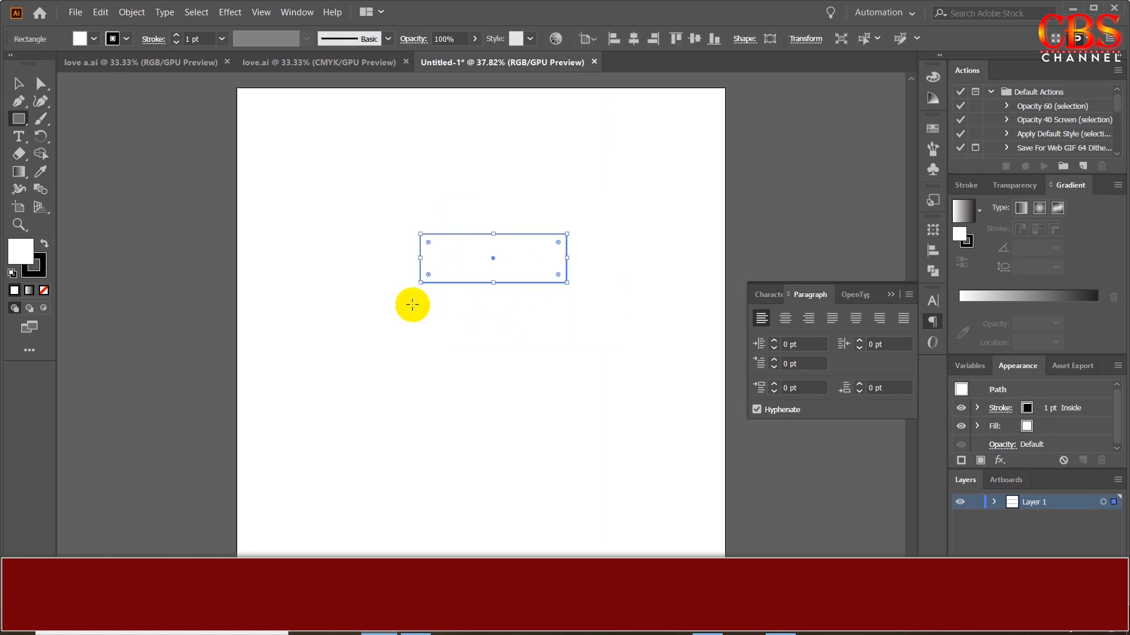
Round the rectangle's corners to their maximum radius to form a pill shape, leaving it deselected
key(v)
click(362, 220)
drag(402, 243, 514, 319)
drag(367, 172, 512, 313)
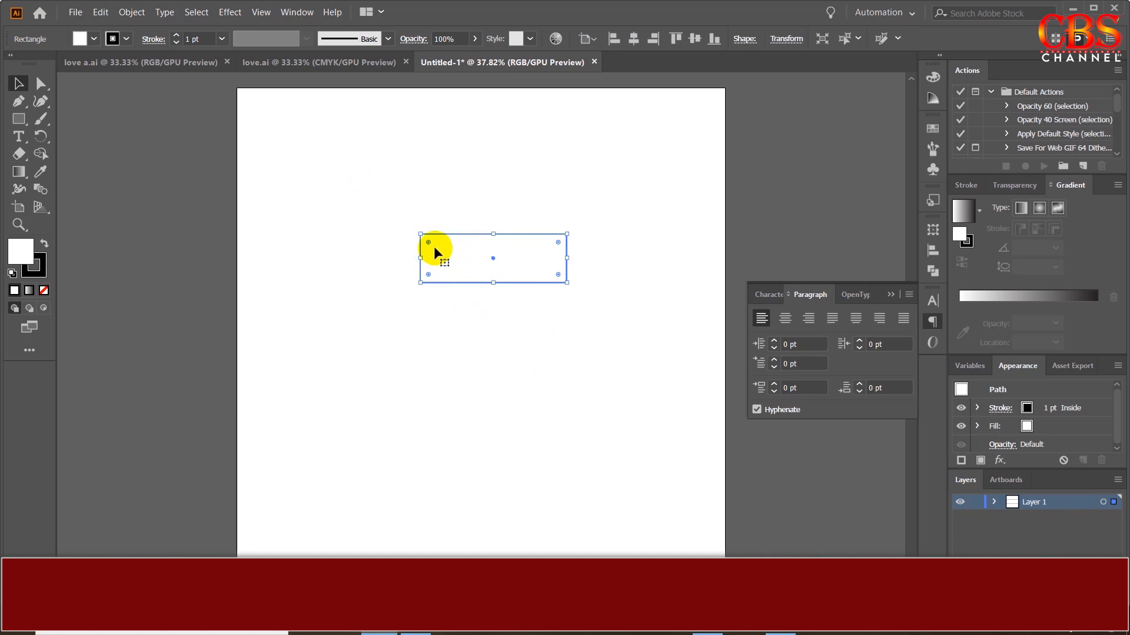
drag(429, 243, 484, 266)
click(542, 324)
drag(599, 215, 460, 306)
drag(613, 197, 482, 309)
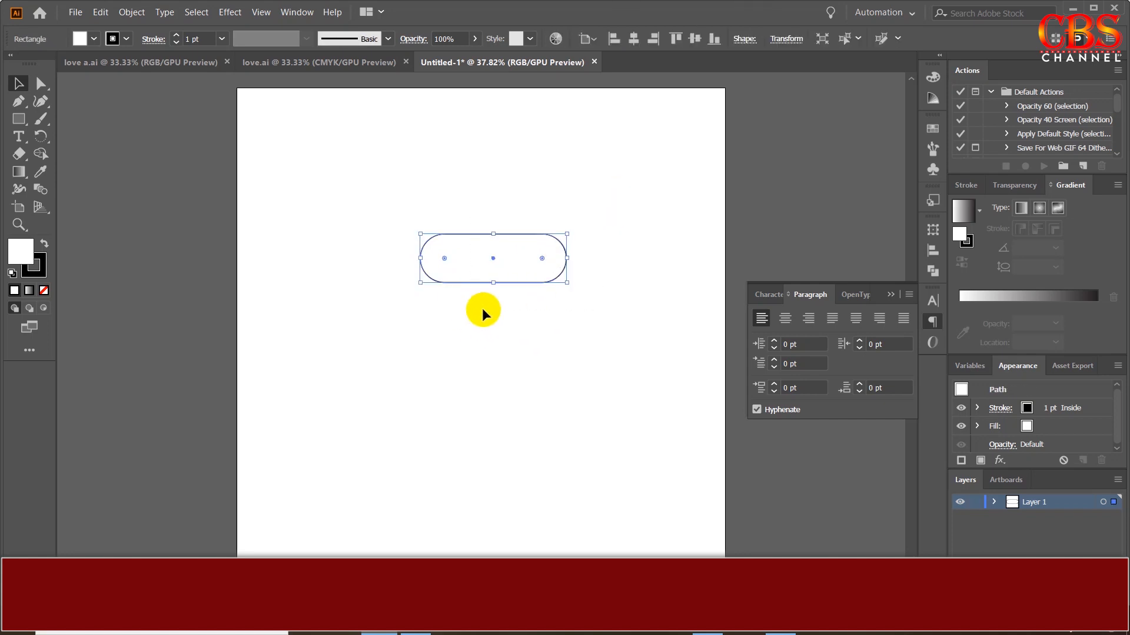
click(599, 311)
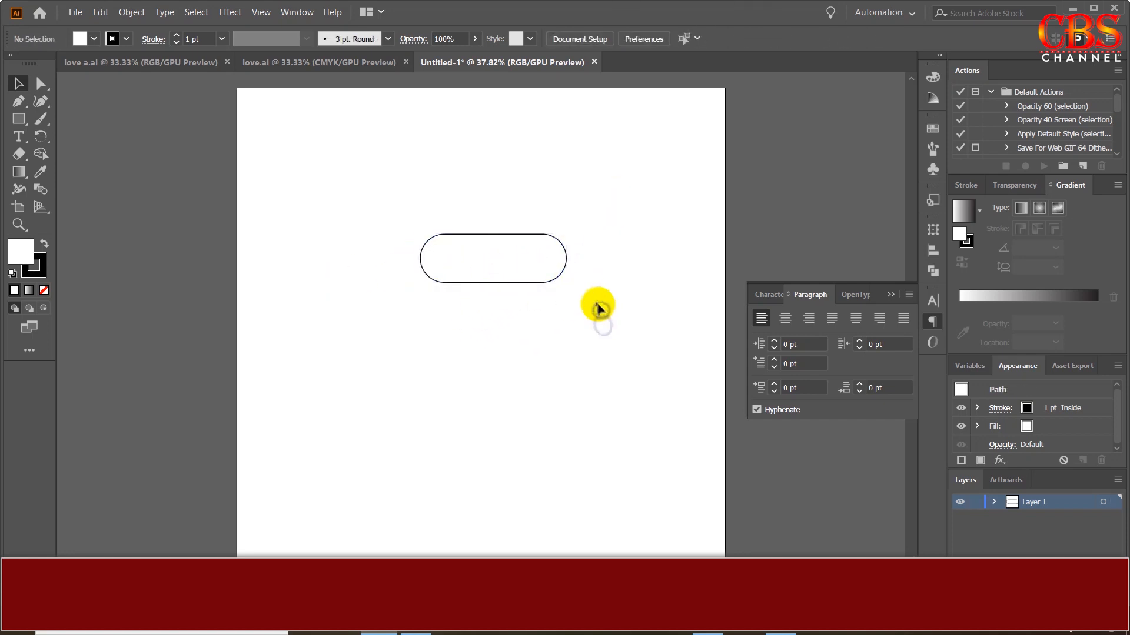
Duplicate the pill directly below the original and rotate the copy 90 degrees to stand vertically
click(497, 259)
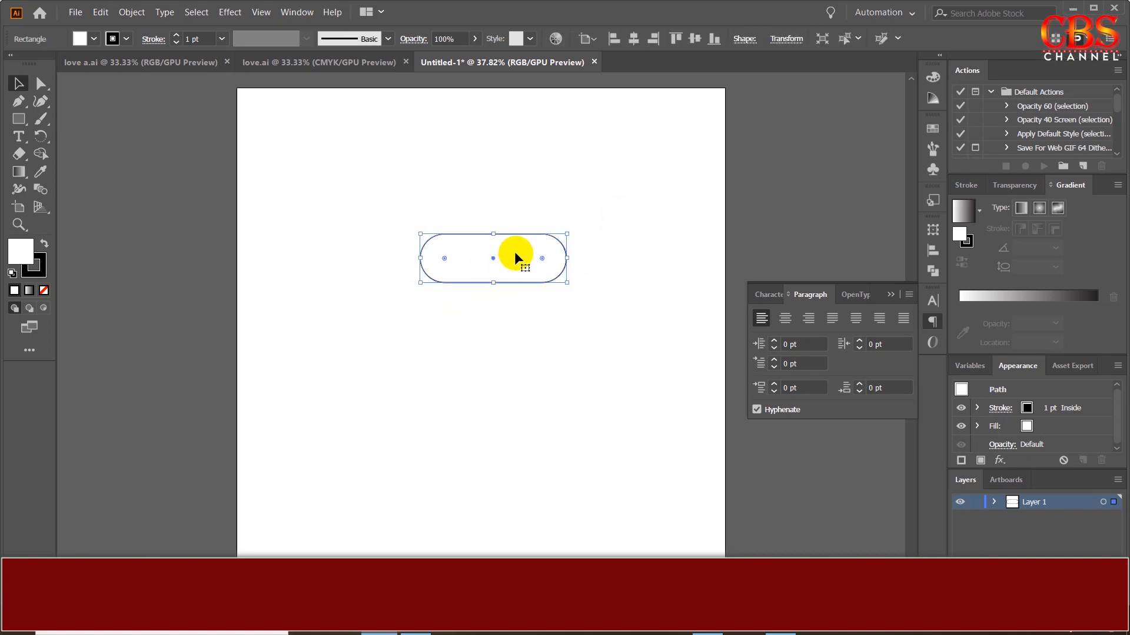
drag(515, 252, 513, 319)
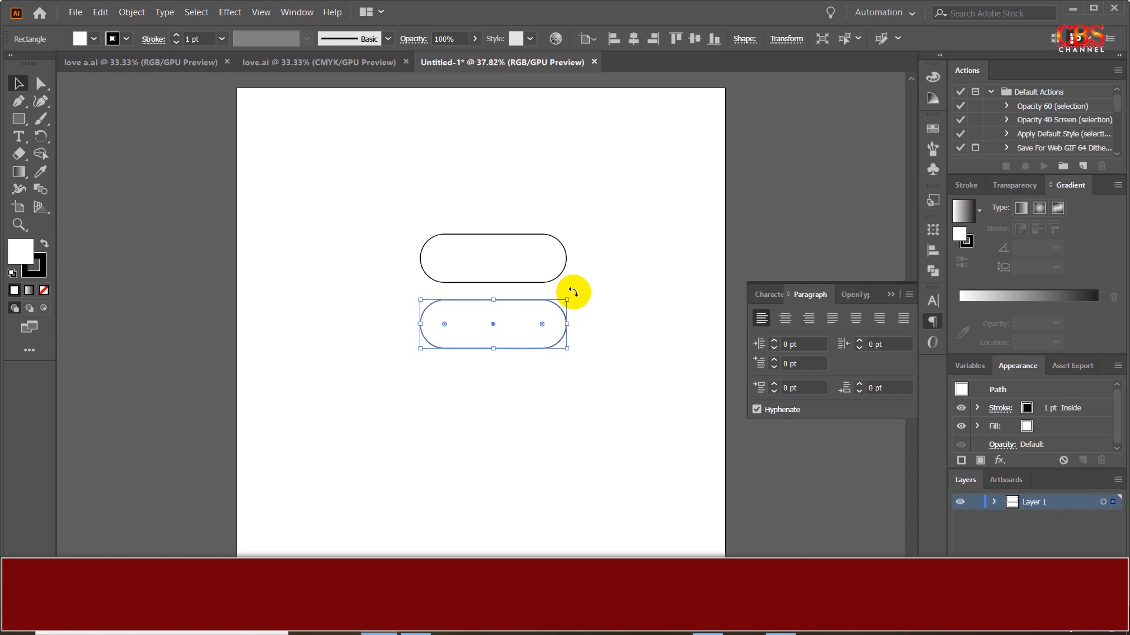
drag(573, 292, 549, 401)
click(546, 395)
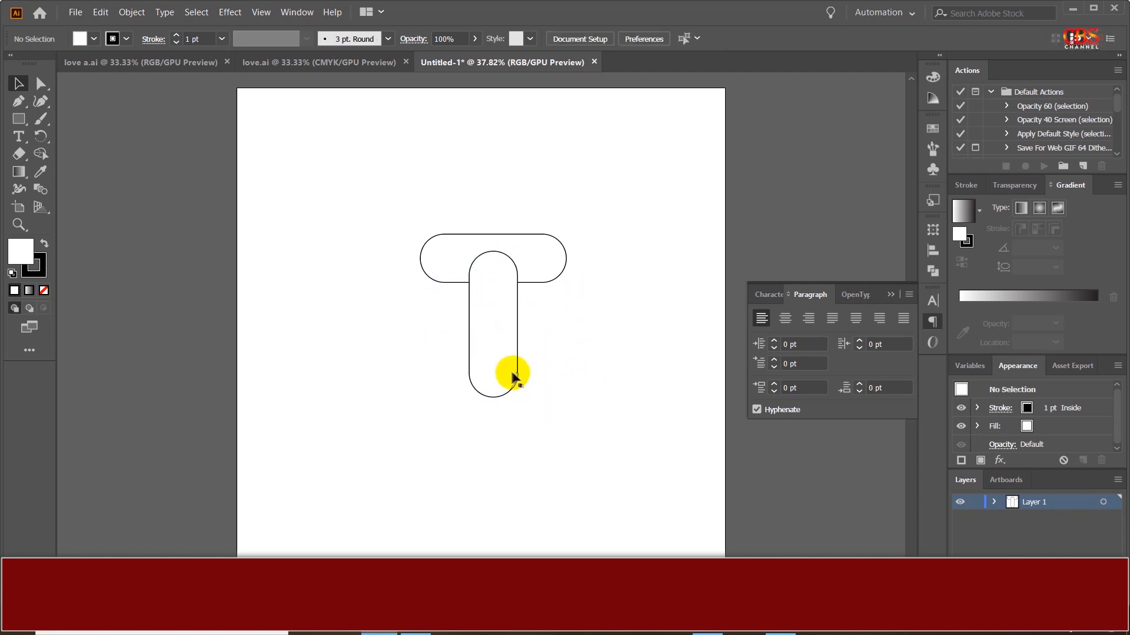
Align the centres of the two pills to each other vertically so they form a cross
drag(605, 220, 493, 330)
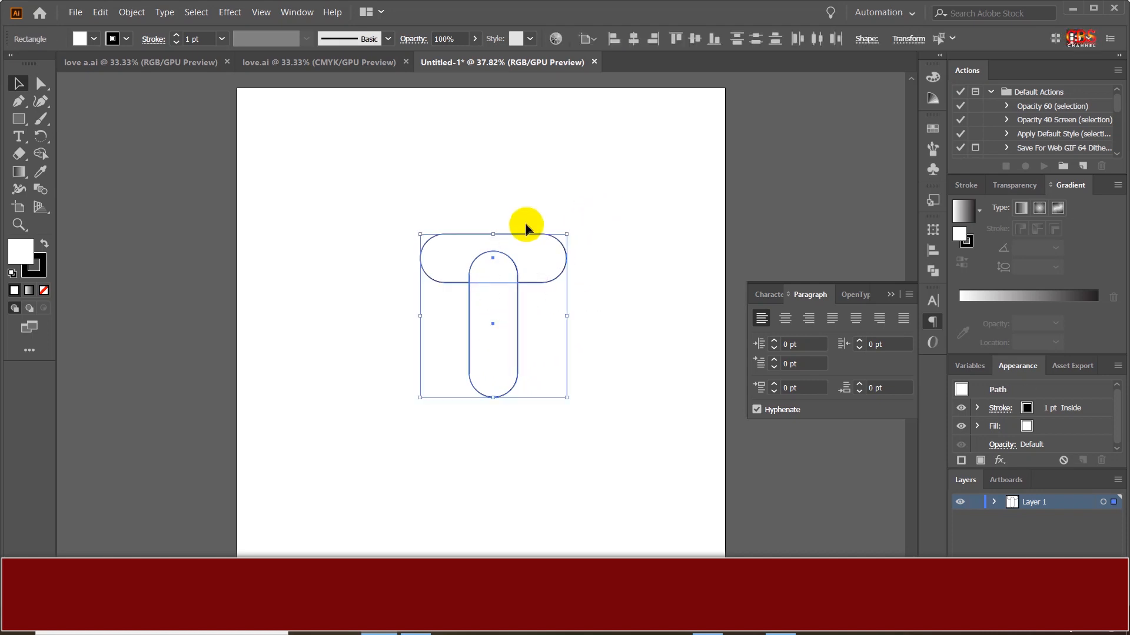
click(588, 39)
click(606, 55)
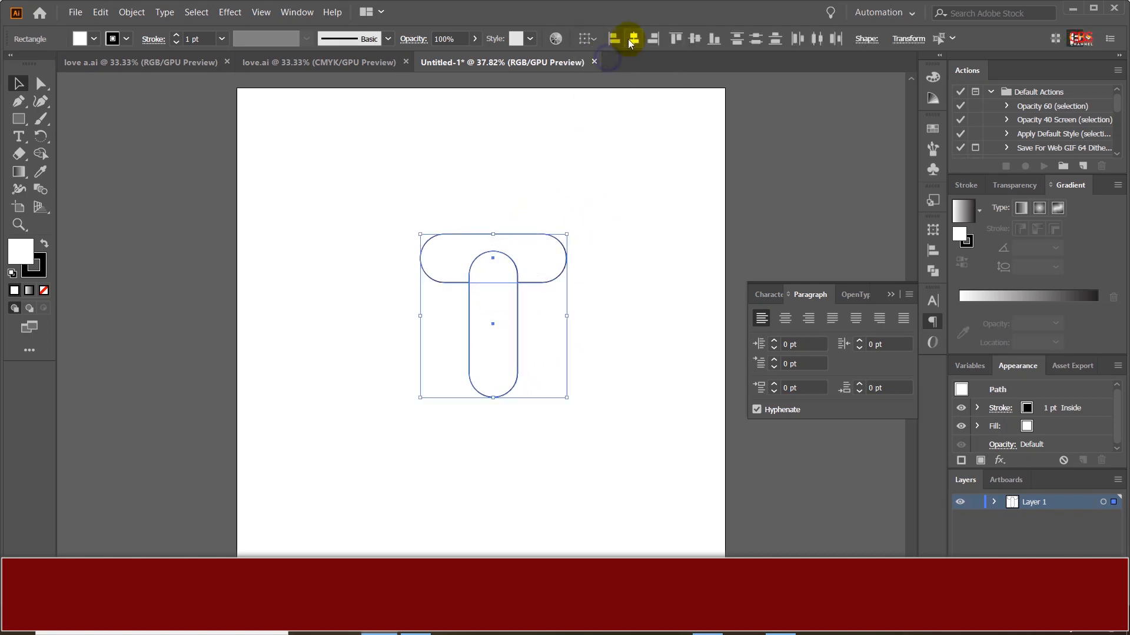
click(694, 39)
click(653, 147)
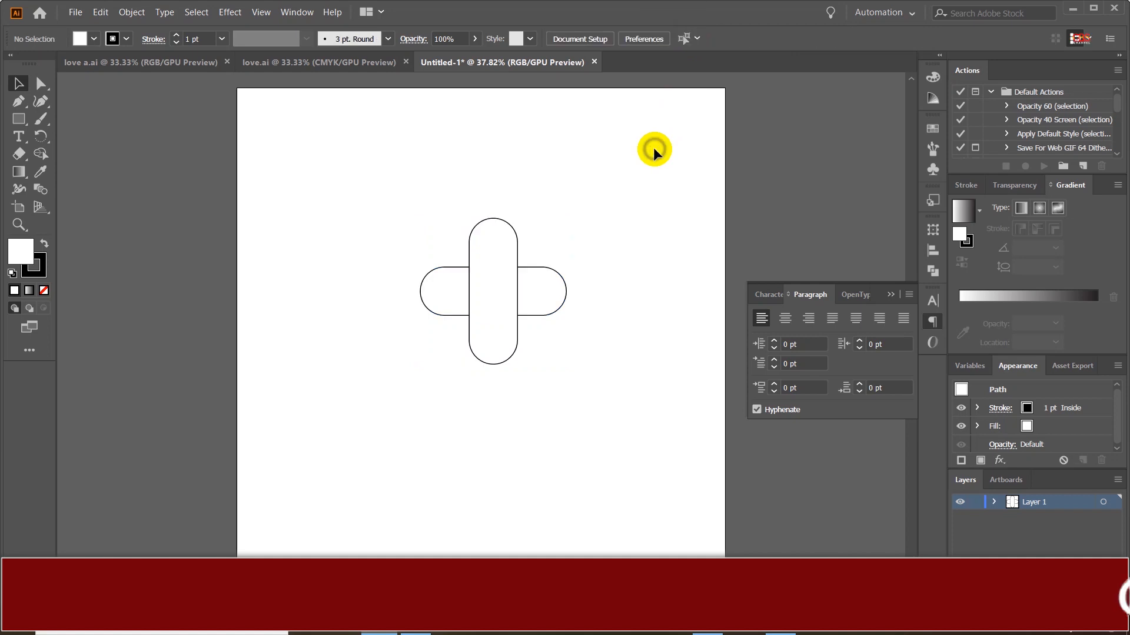
Rotate both crossed pills together by 45 degrees to form an X
drag(404, 187, 630, 421)
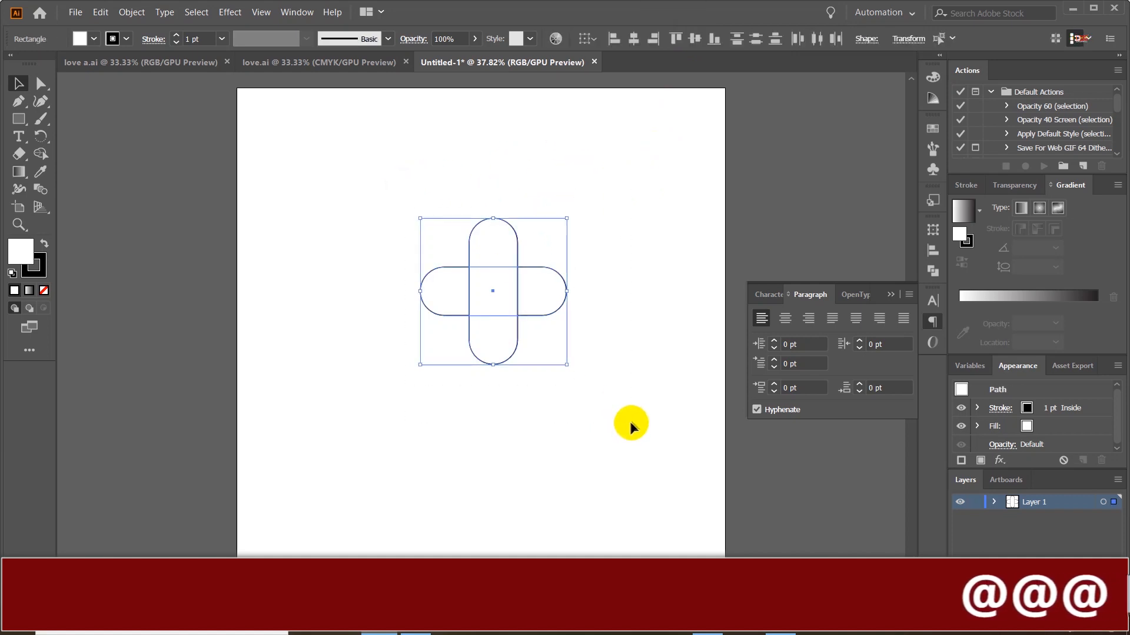
drag(586, 210, 464, 182)
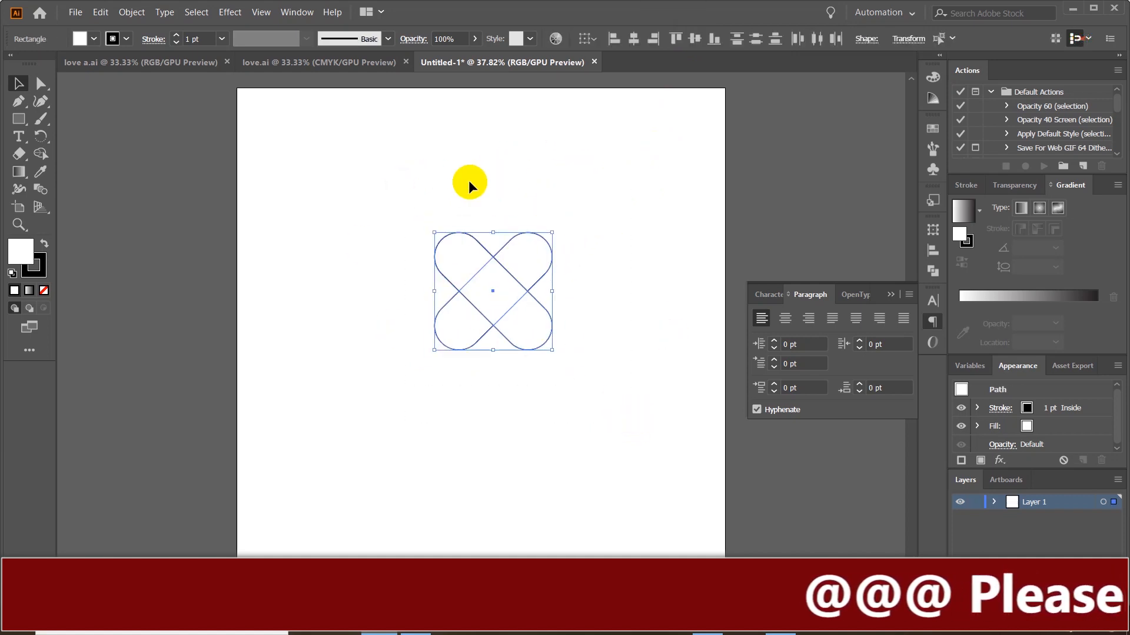
key(ctrl+z)
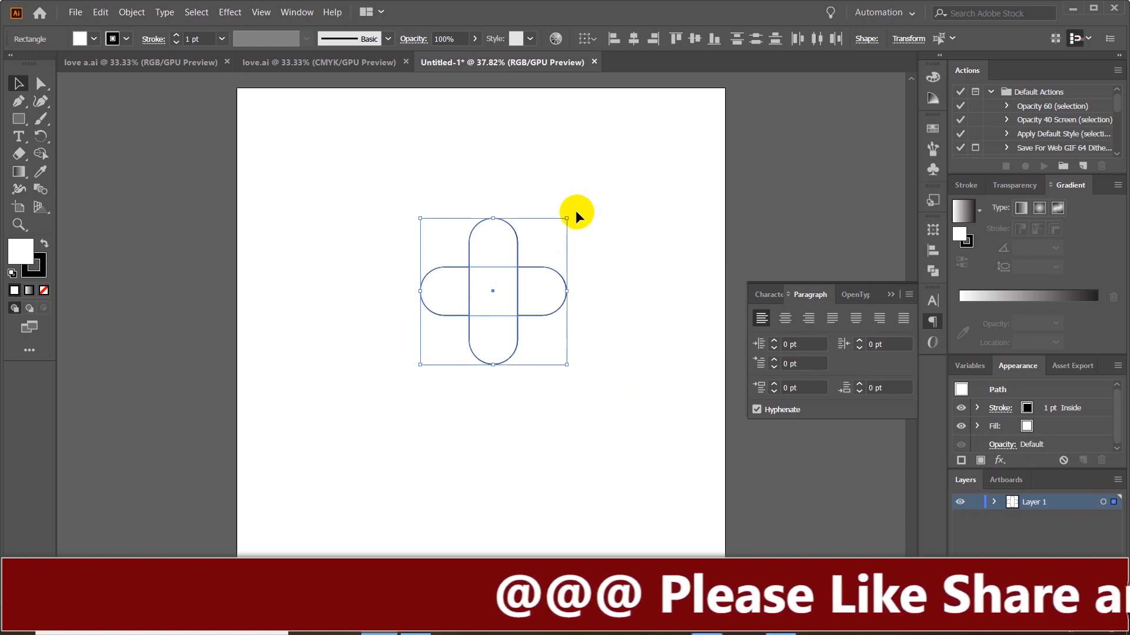
drag(572, 207, 509, 191)
click(593, 410)
Use the Shape Builder tool to remove the two lower rounded ends and merge the remaining pieces into one heart
drag(352, 196, 618, 450)
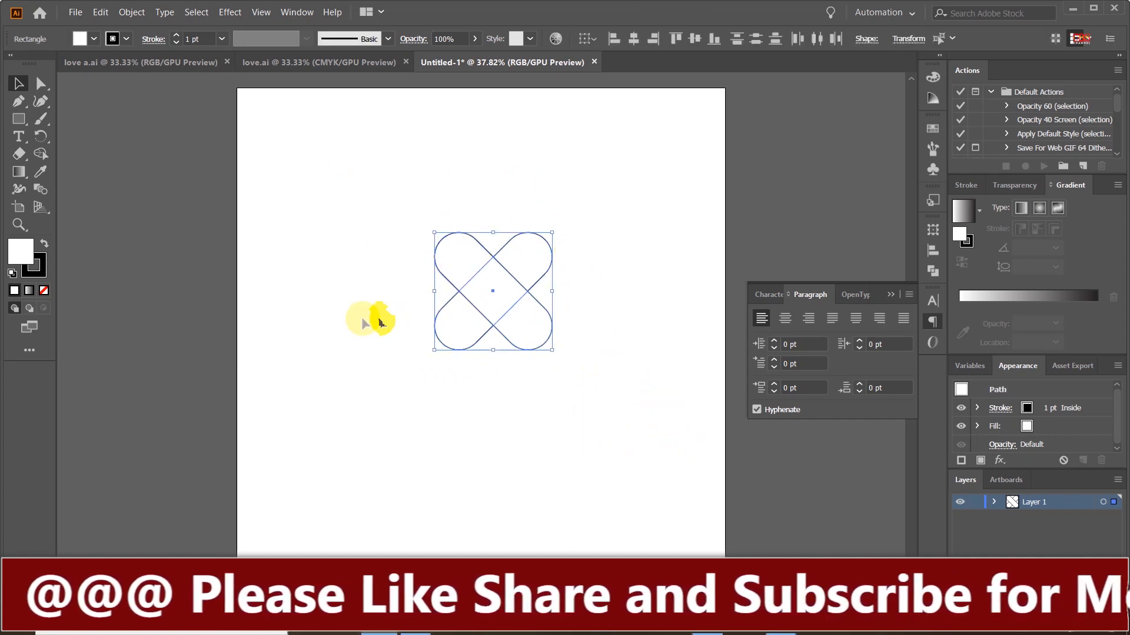
click(41, 154)
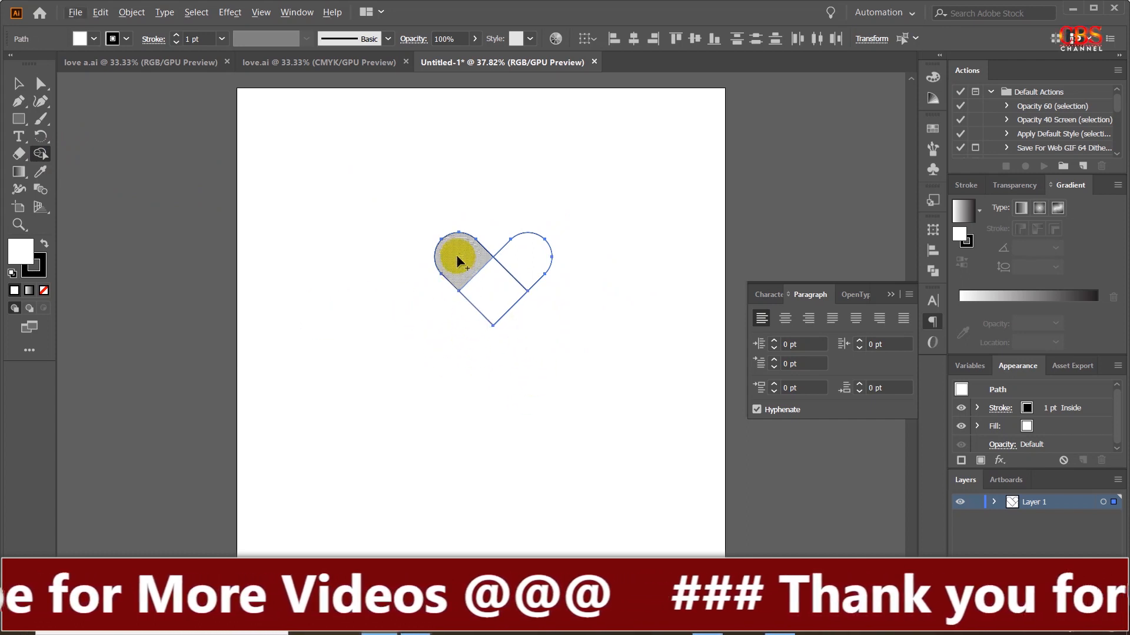
mouse_move(457, 260)
mouse_down()
mouse_move(497, 290)
mouse_move(531, 274)
mouse_move(531, 263)
mouse_up()
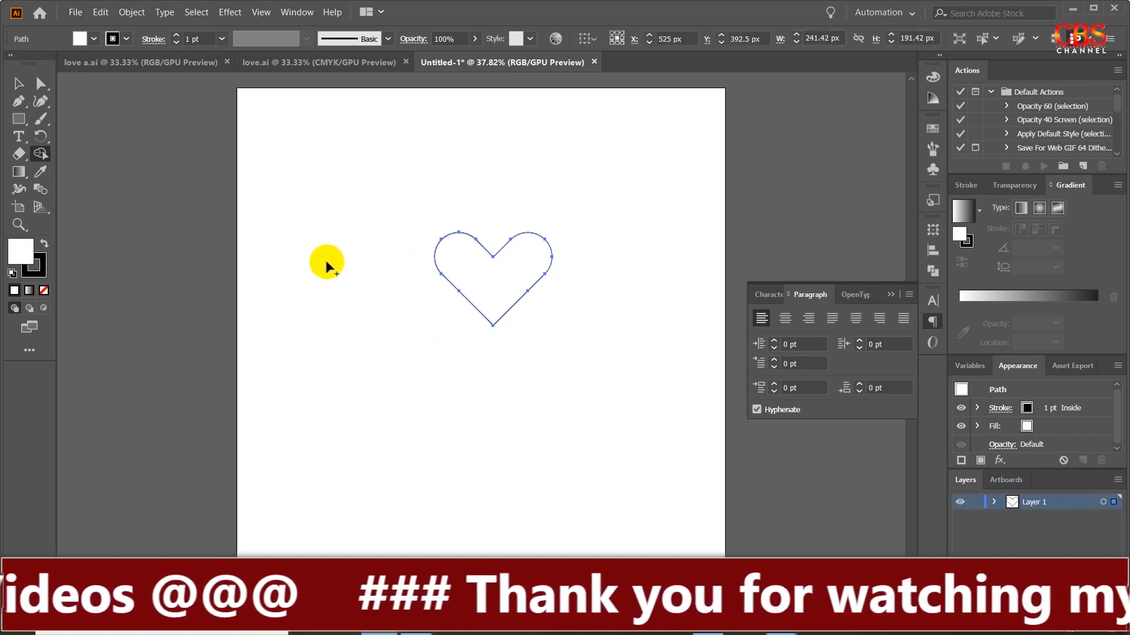
Scale the heart up proportionally from its centre to about 426 px wide and 338 px high
click(19, 83)
click(313, 174)
drag(358, 159, 628, 414)
click(617, 395)
drag(594, 200, 433, 356)
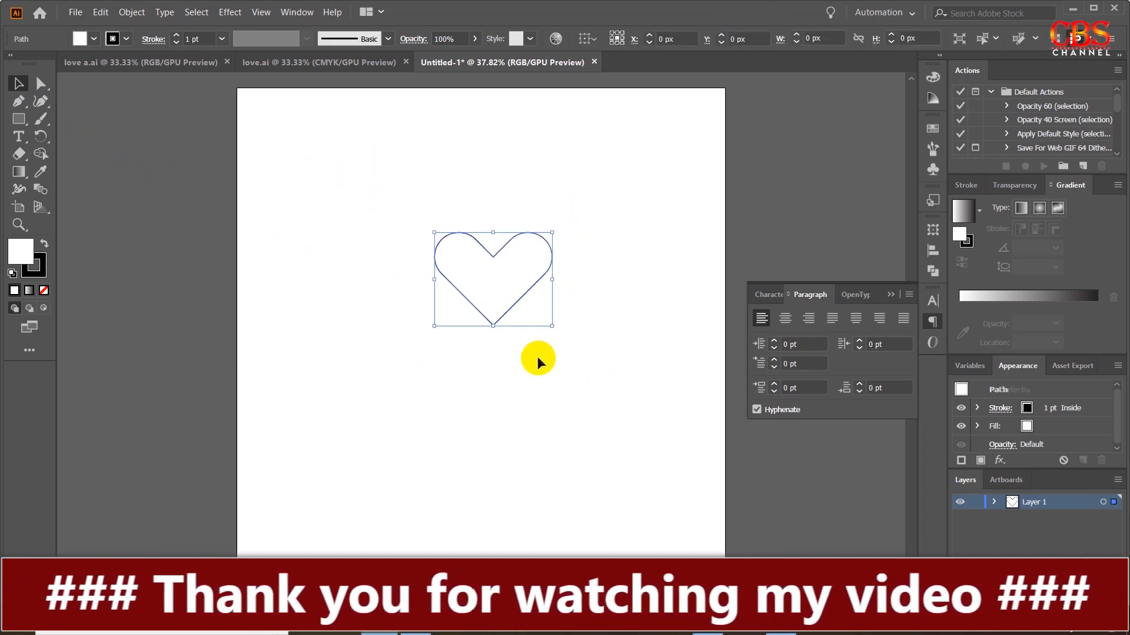
drag(552, 326, 603, 394)
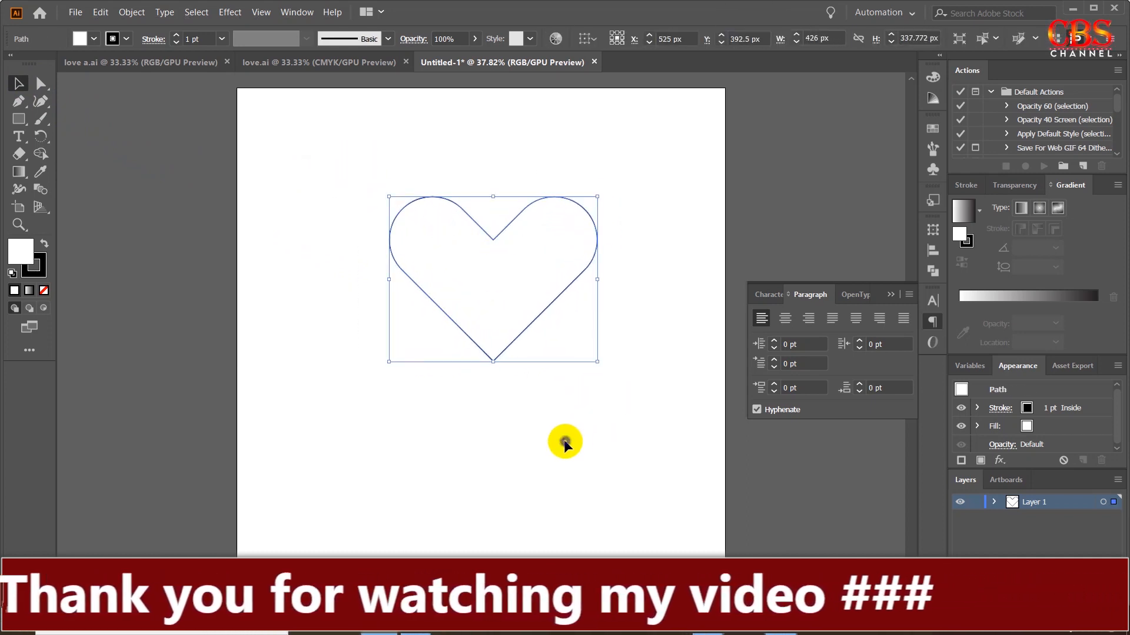
click(629, 205)
Move the heart off the artboard, just beside its left edge
click(446, 311)
drag(573, 277, 224, 260)
drag(328, 318, 386, 325)
drag(239, 253, 229, 247)
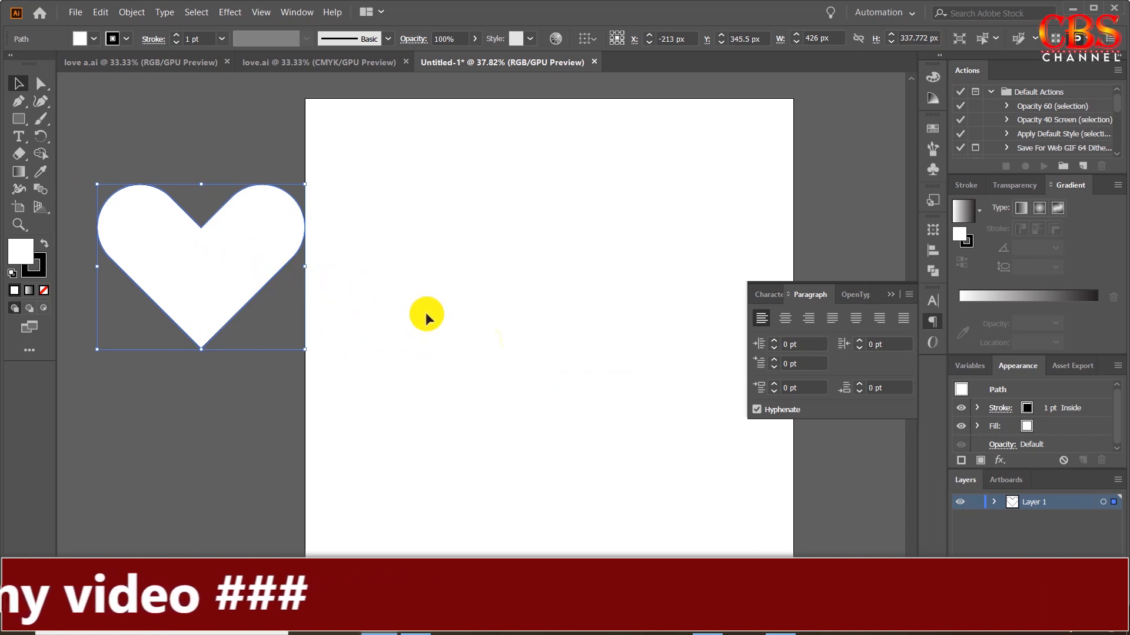
drag(550, 361, 538, 355)
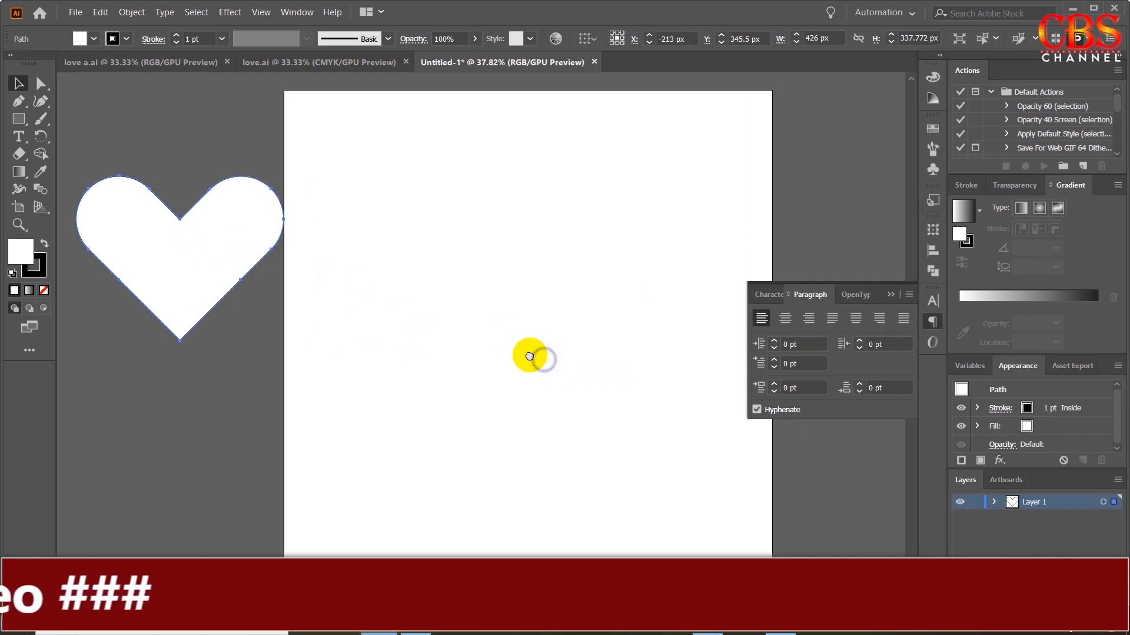
Draw a thin vertical rectangle about 35 x 388 px on the artboard's right half, with black fill and no stroke
click(18, 120)
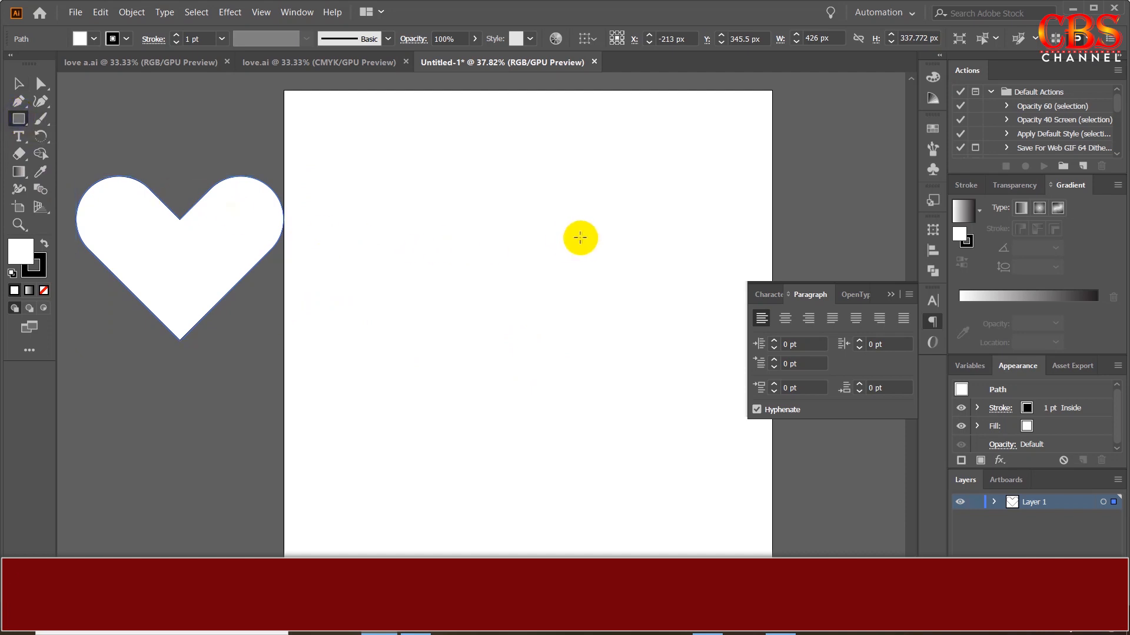
drag(615, 176, 631, 365)
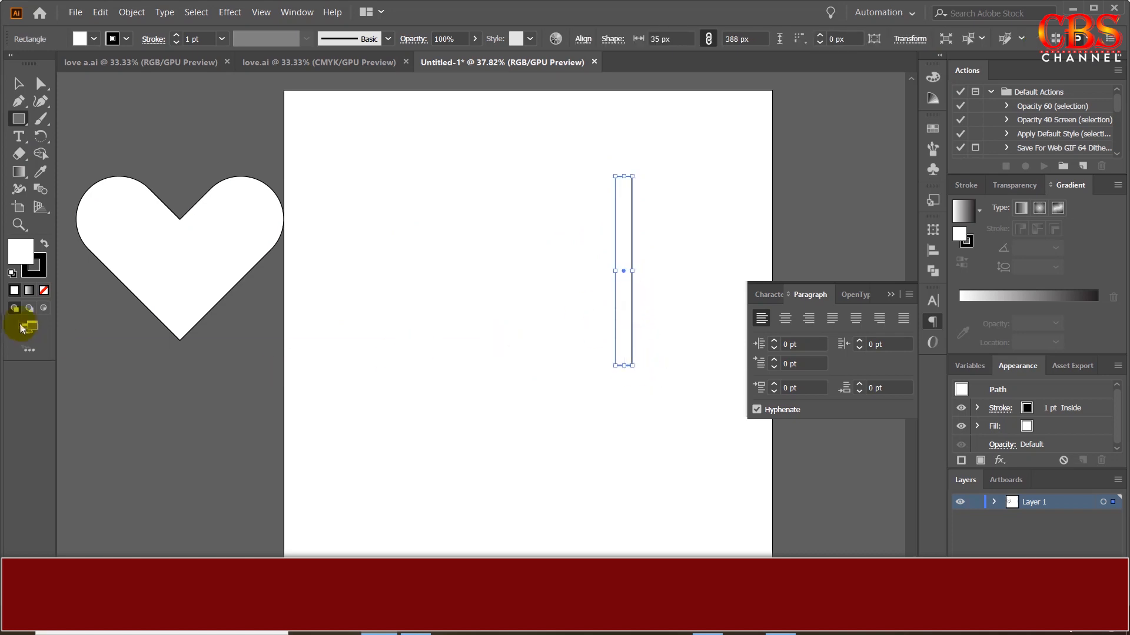
click(41, 247)
click(42, 246)
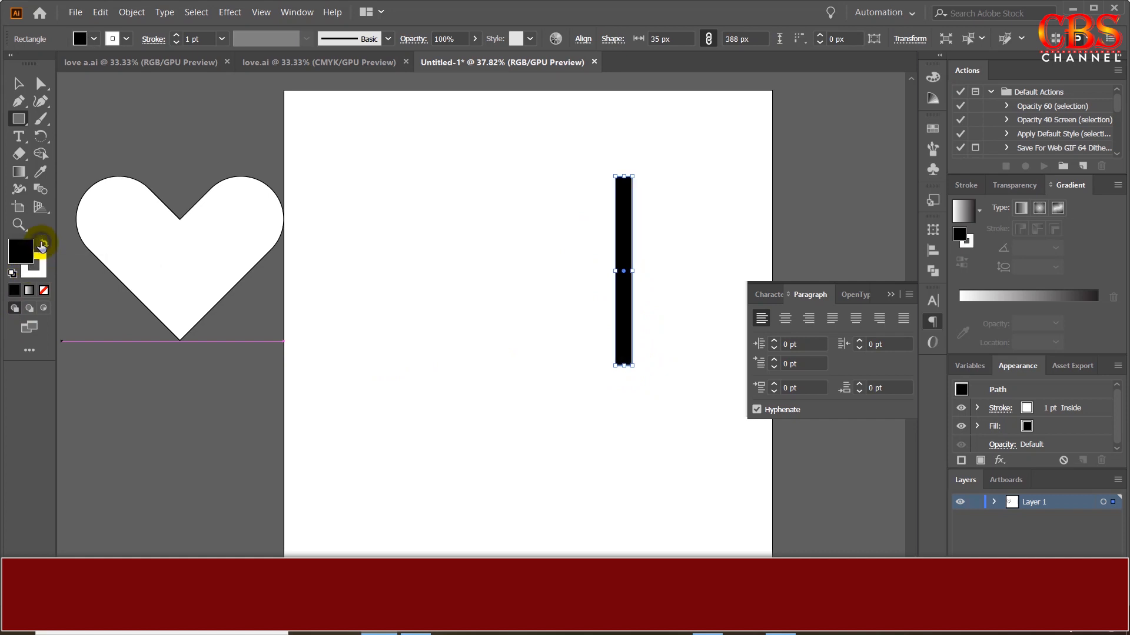
click(40, 272)
click(43, 292)
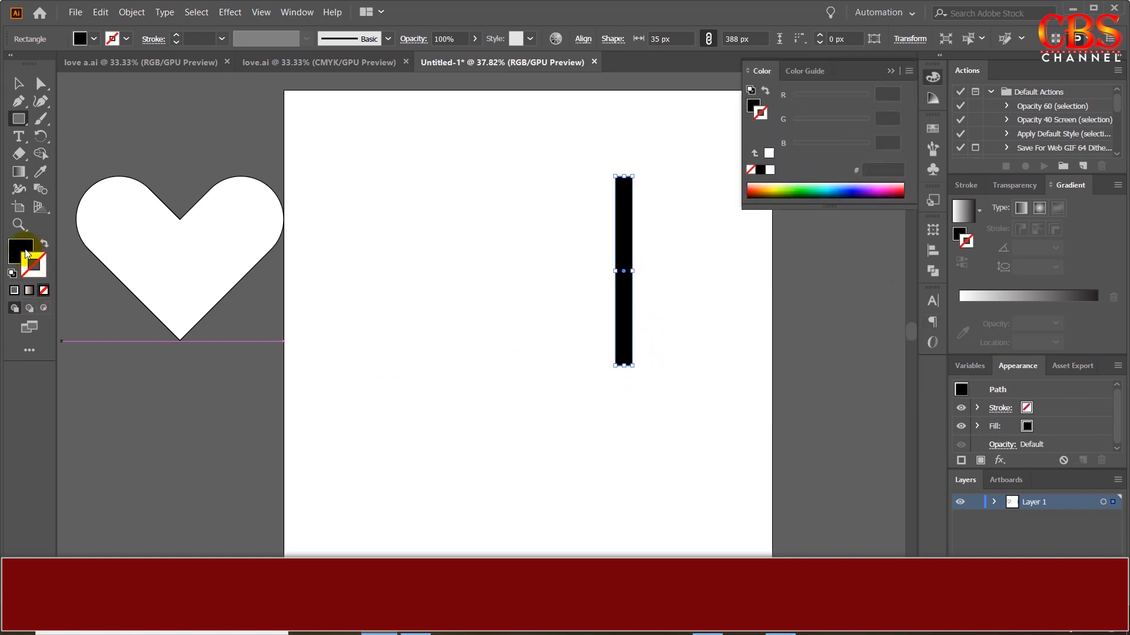
Duplicate the black vertical bar straight to its right, leaving a narrow gap between the two bars
scroll(622, 249, right, 3)
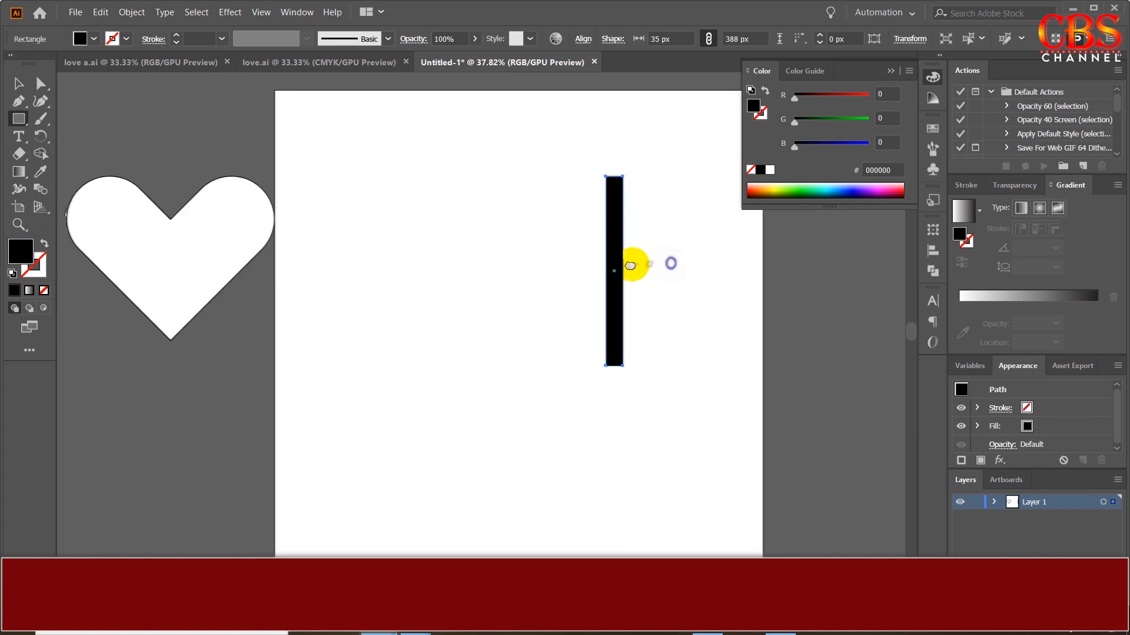
key(v)
click(615, 263)
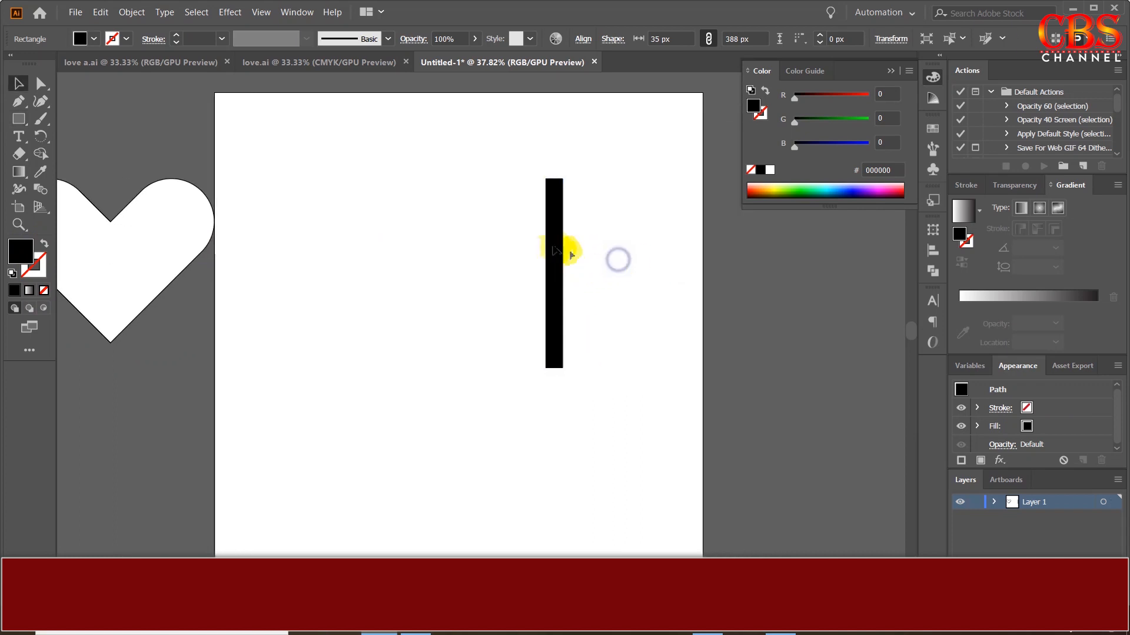
click(557, 253)
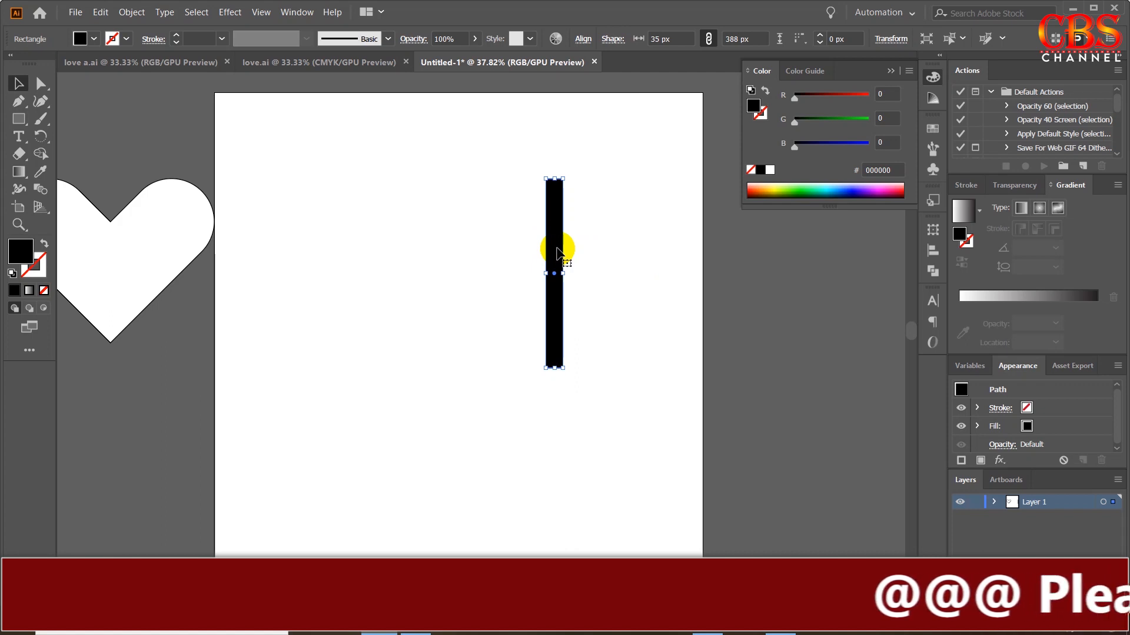
drag(557, 253, 591, 253)
click(456, 238)
Create a new Art Brush from the two parallel black bars, with the stroke direction pointing upward
drag(493, 173, 613, 300)
key(F5)
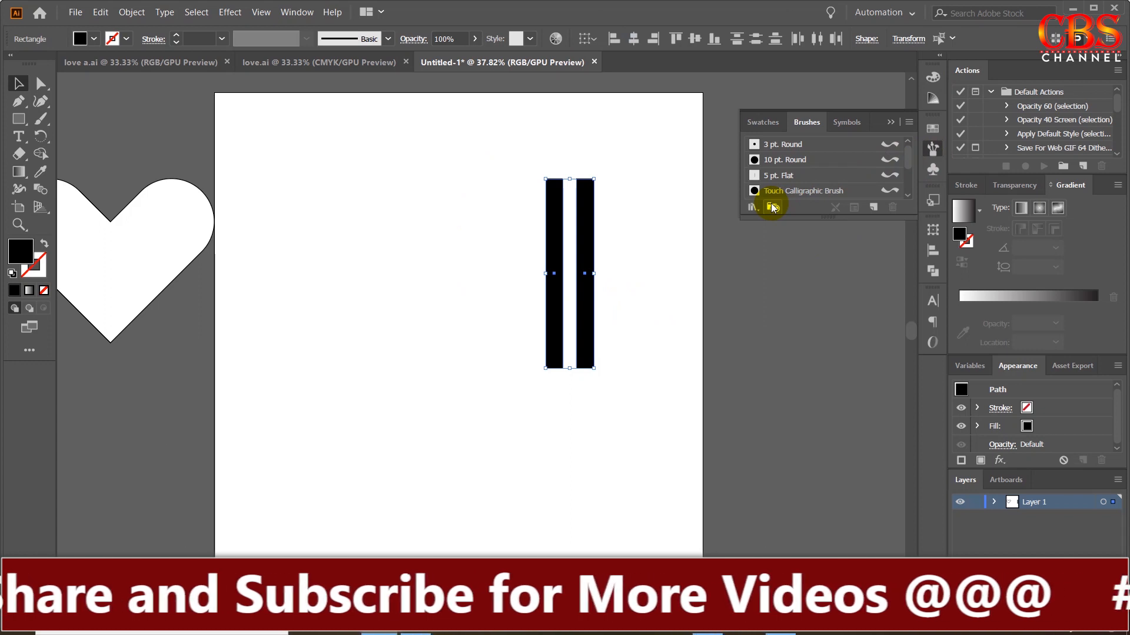
click(423, 267)
drag(500, 150, 647, 427)
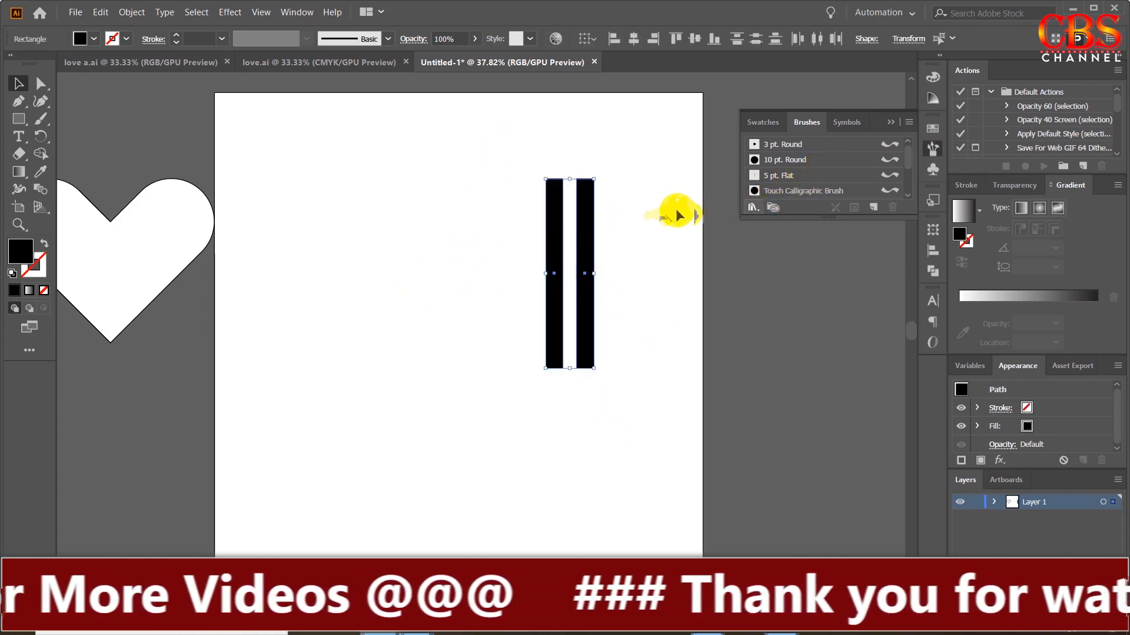
drag(585, 214, 799, 186)
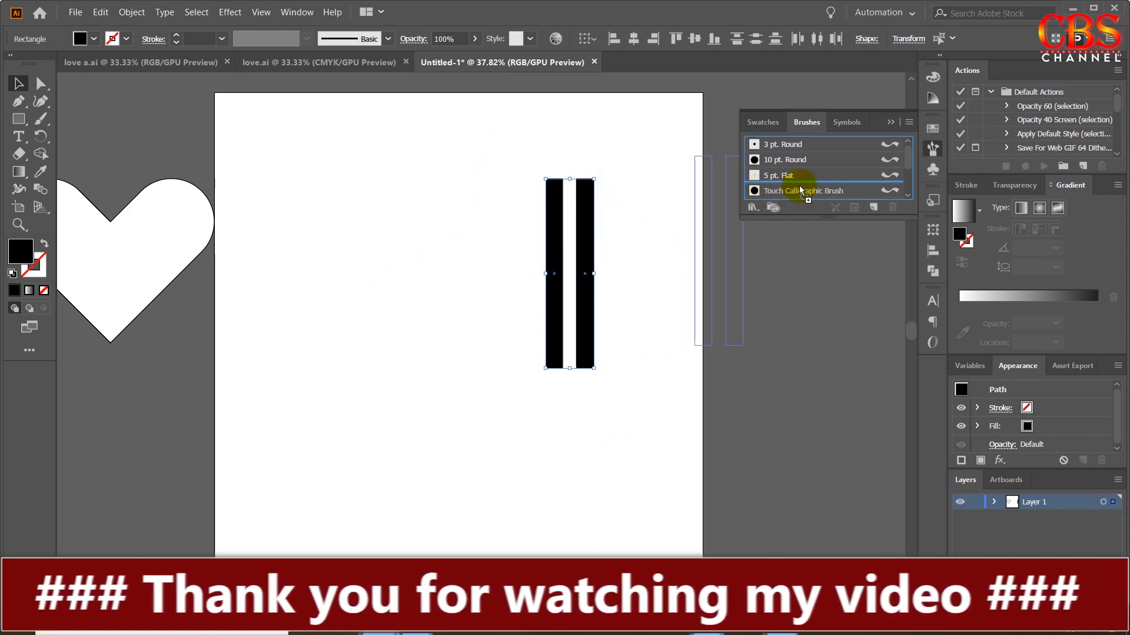
click(509, 347)
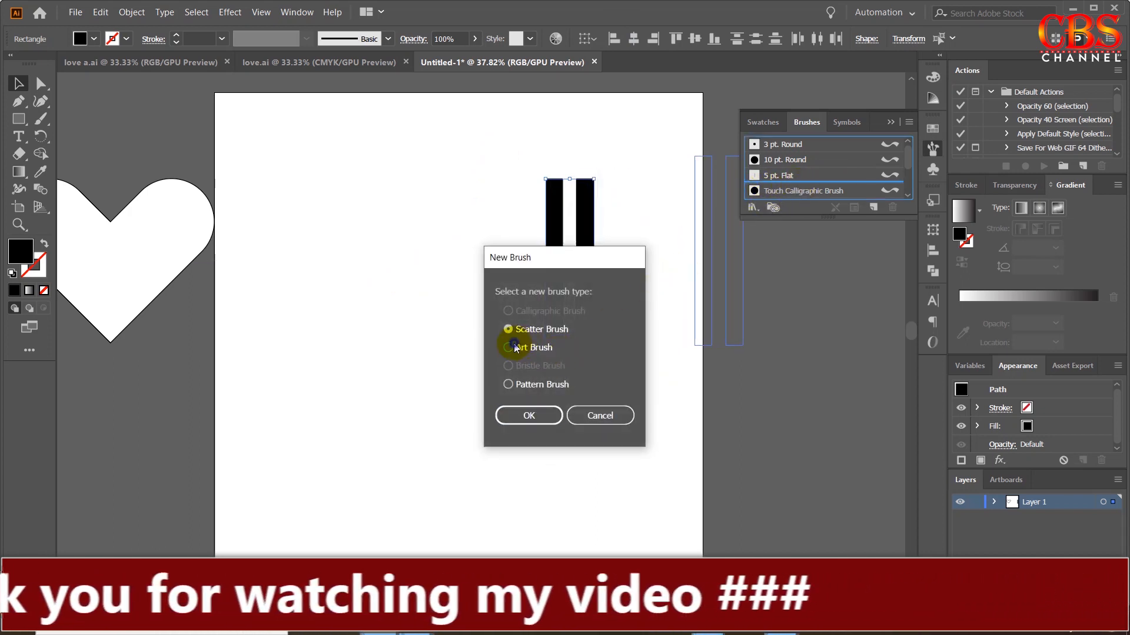
click(534, 419)
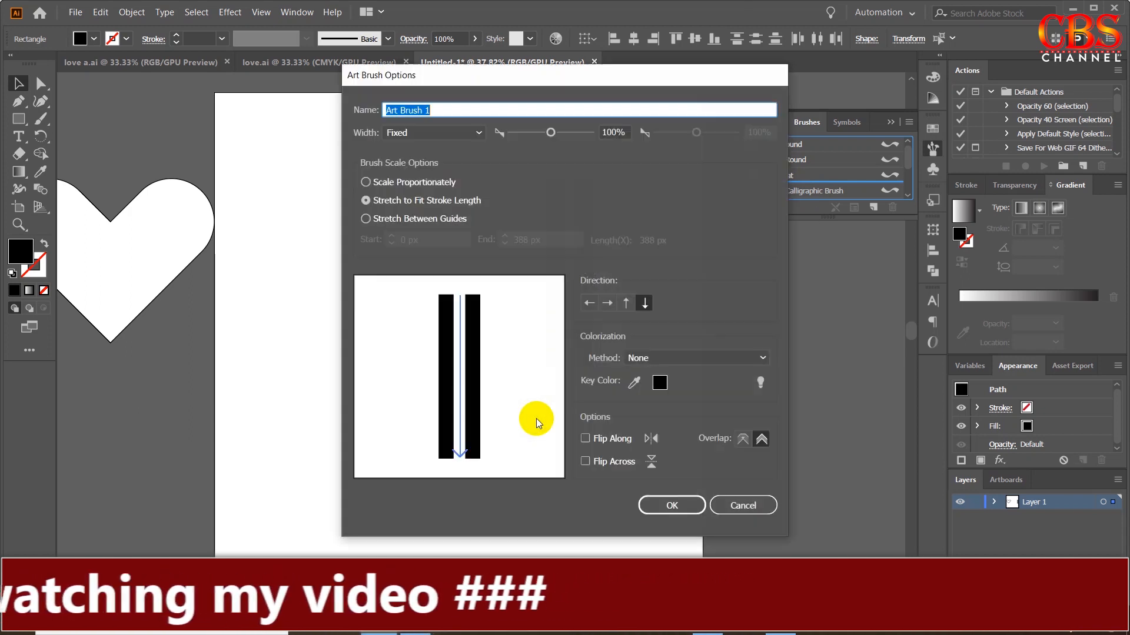
click(626, 303)
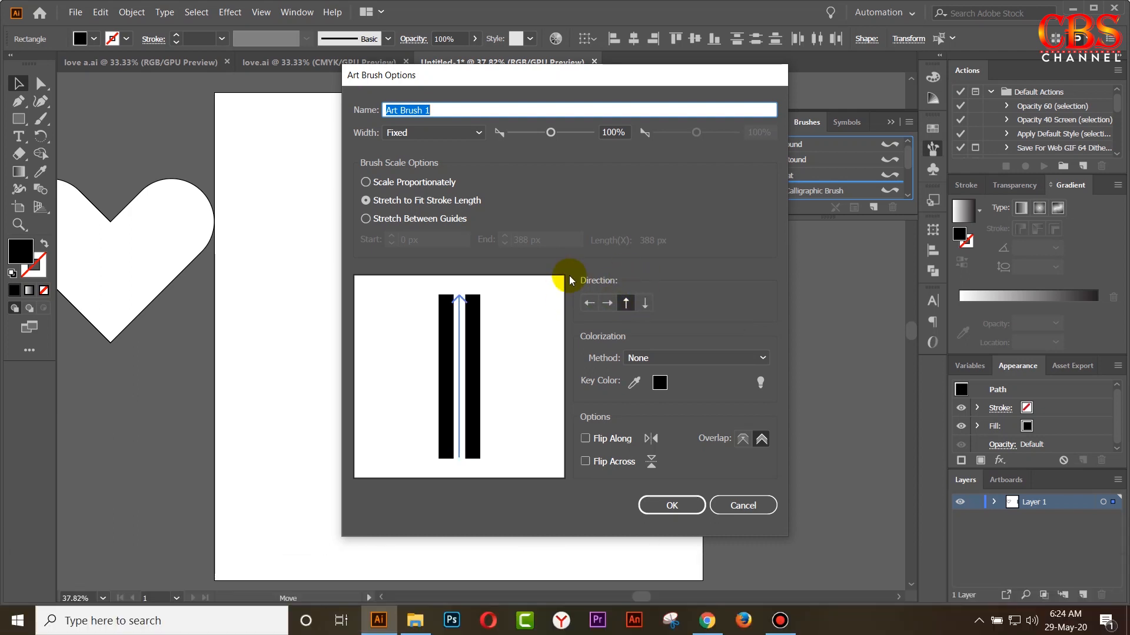
click(665, 507)
scroll(812, 171, down, 2)
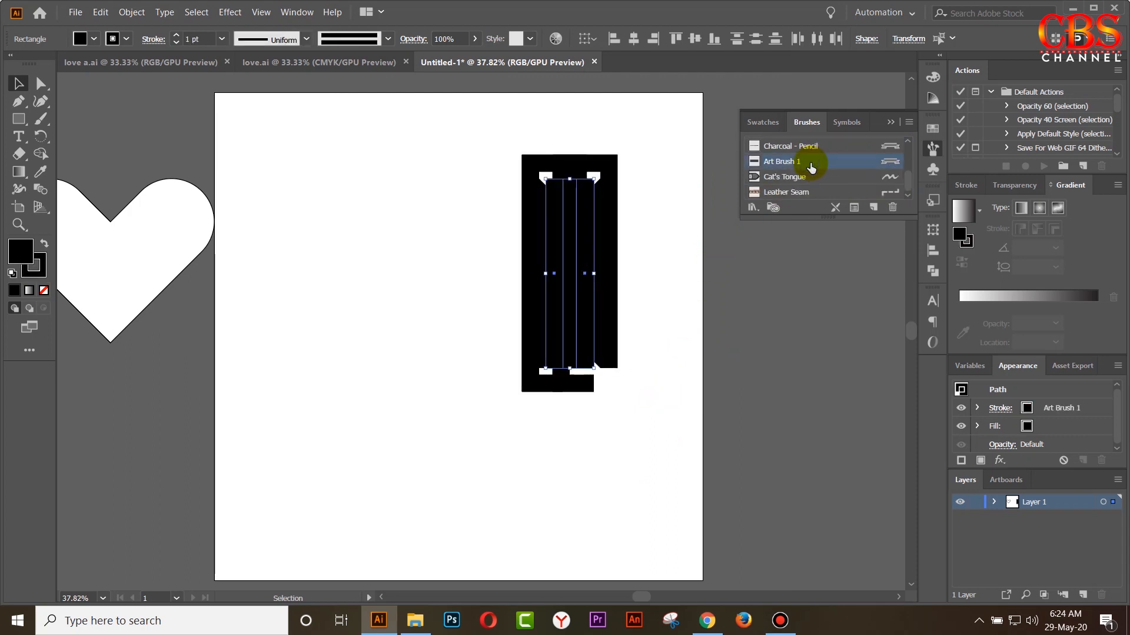
click(671, 381)
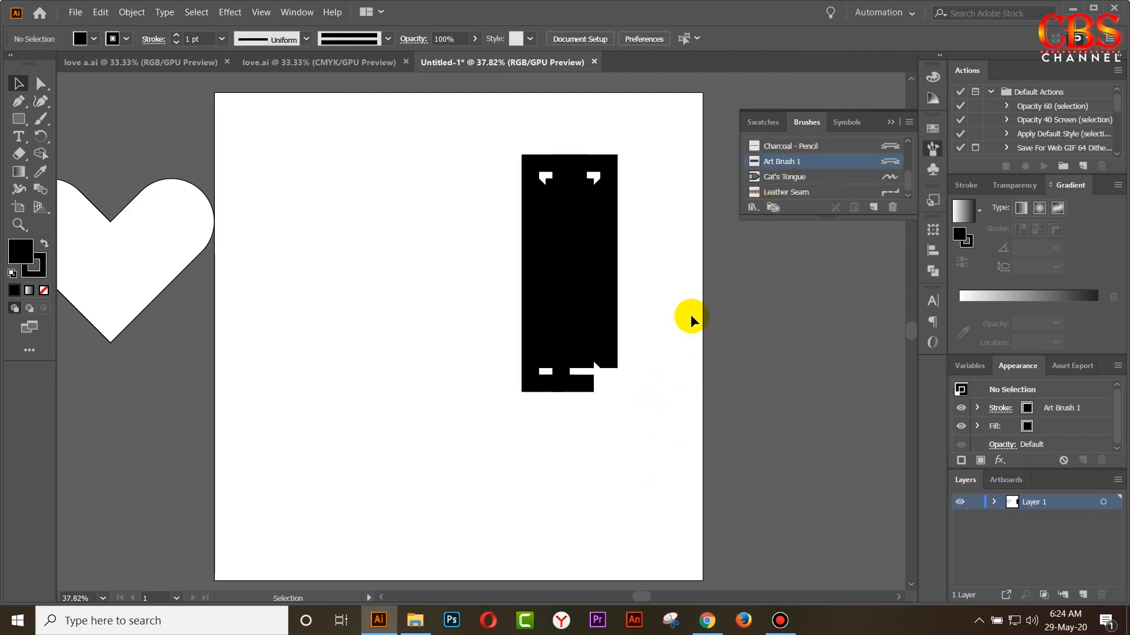
key(ctrl+z)
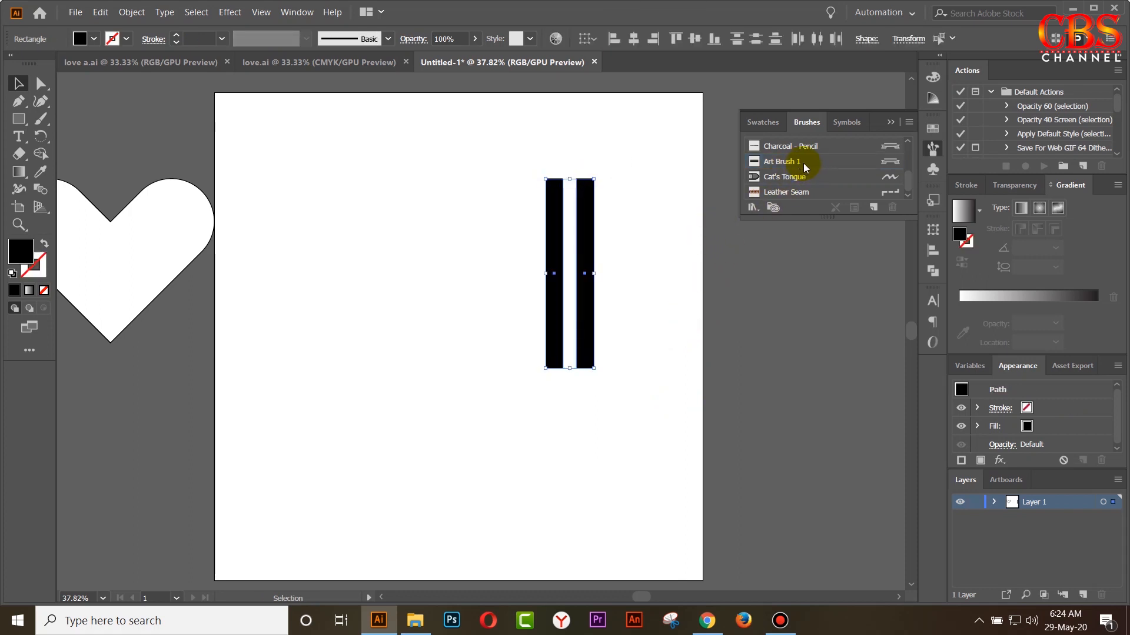
scroll(804, 167, up, 1)
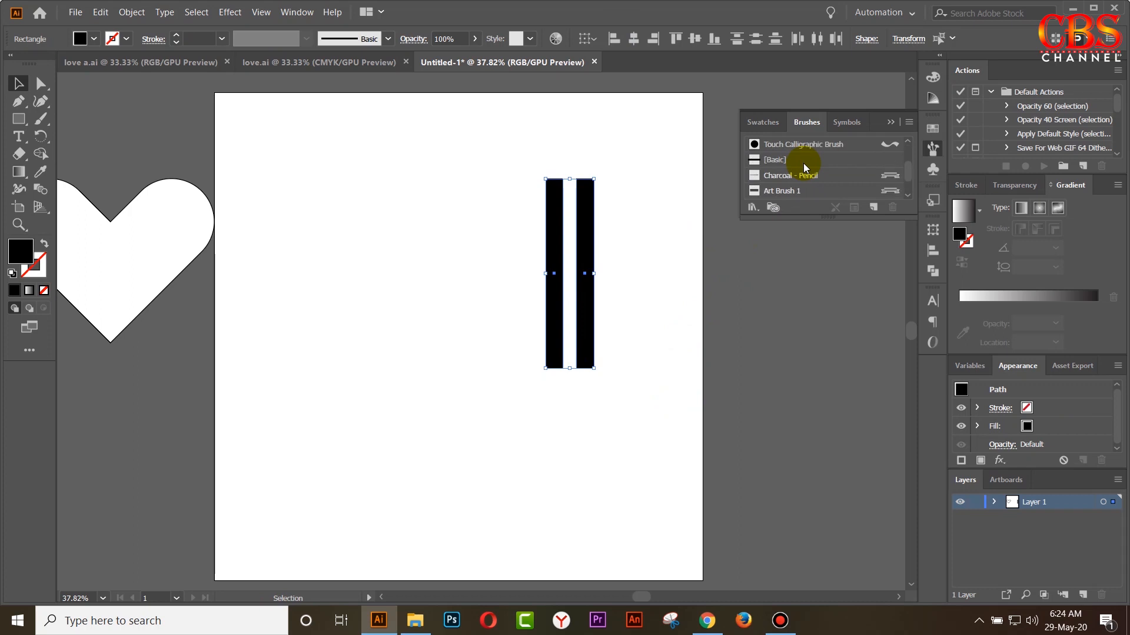
Delete the two black bars from the artboard
click(443, 285)
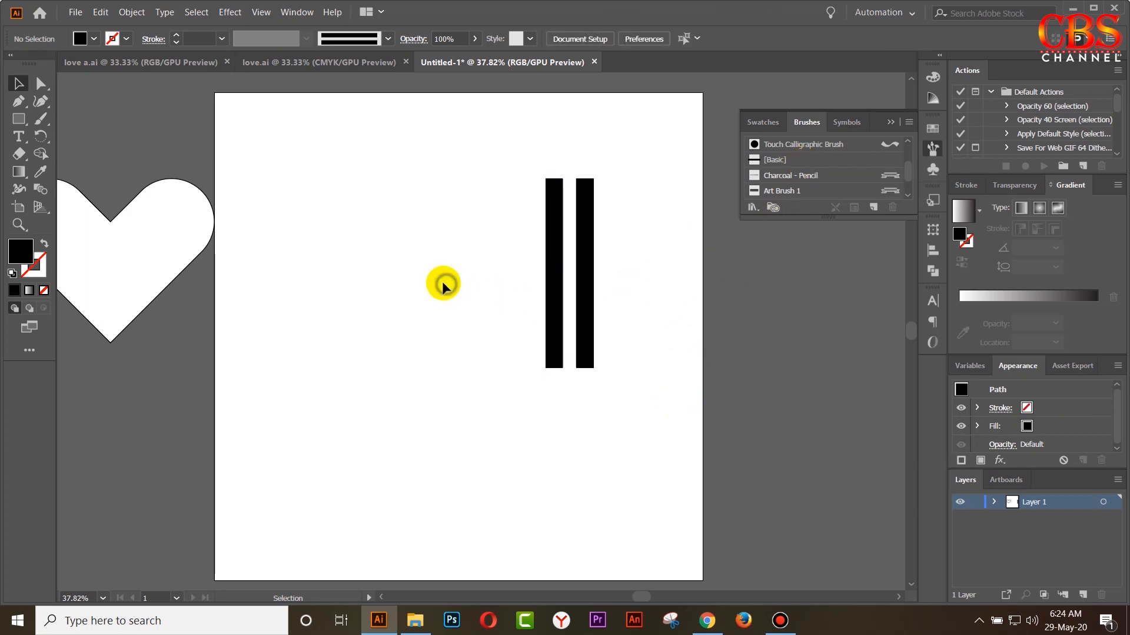
drag(414, 285, 480, 286)
drag(569, 204, 723, 320)
key(Delete)
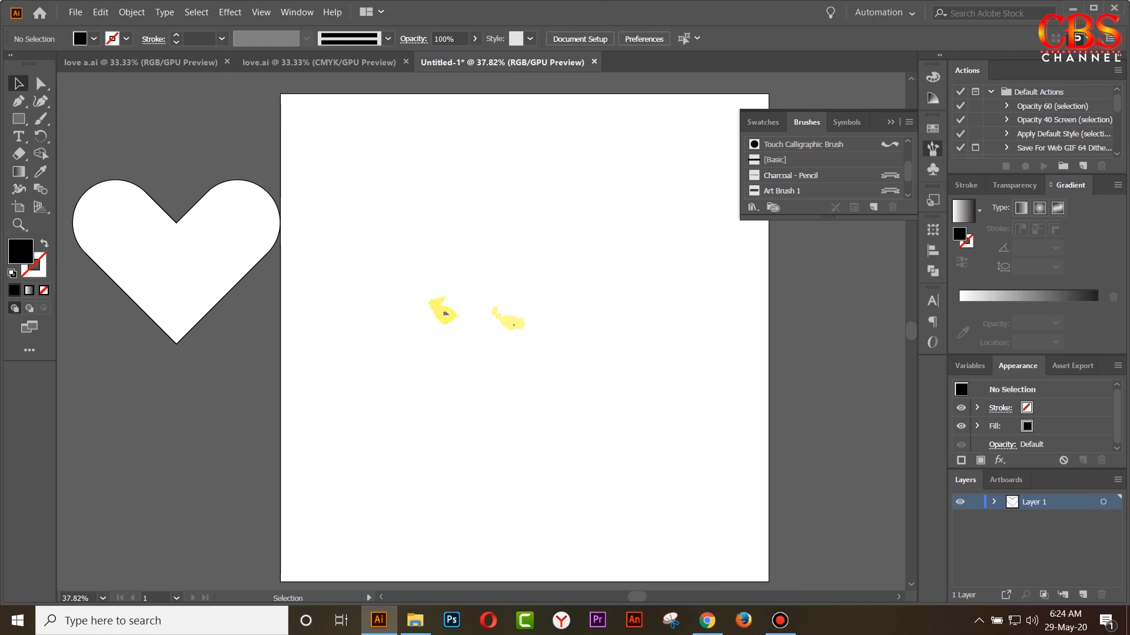
Place a copy of the heart on the artboard and remove the copy's fill, keeping its black outline
click(181, 259)
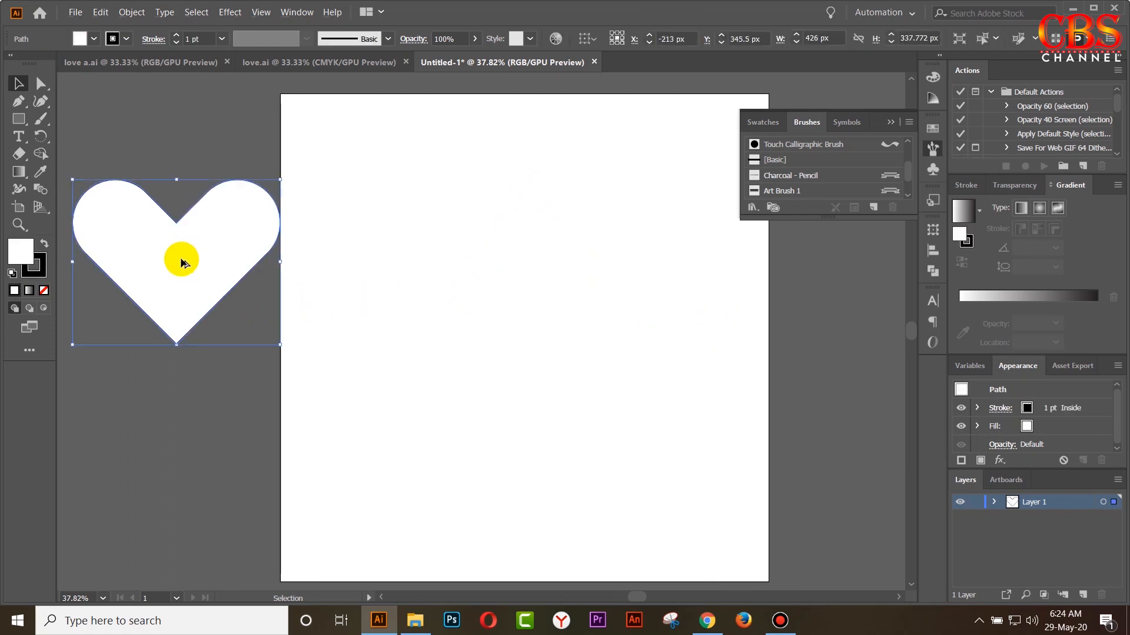
drag(180, 259, 535, 294)
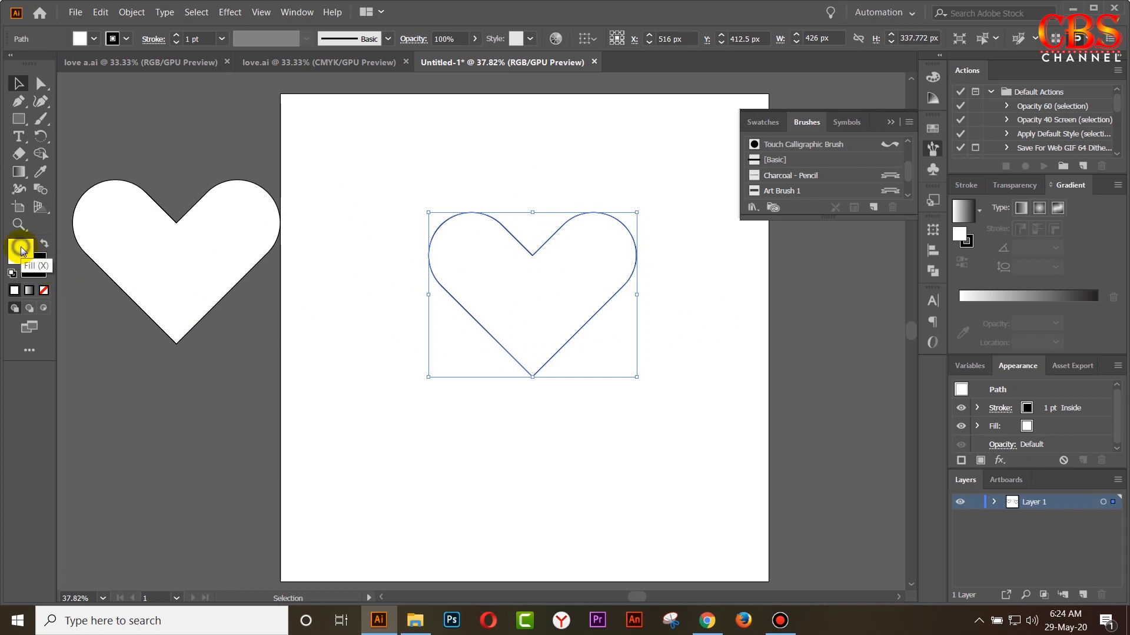
click(44, 290)
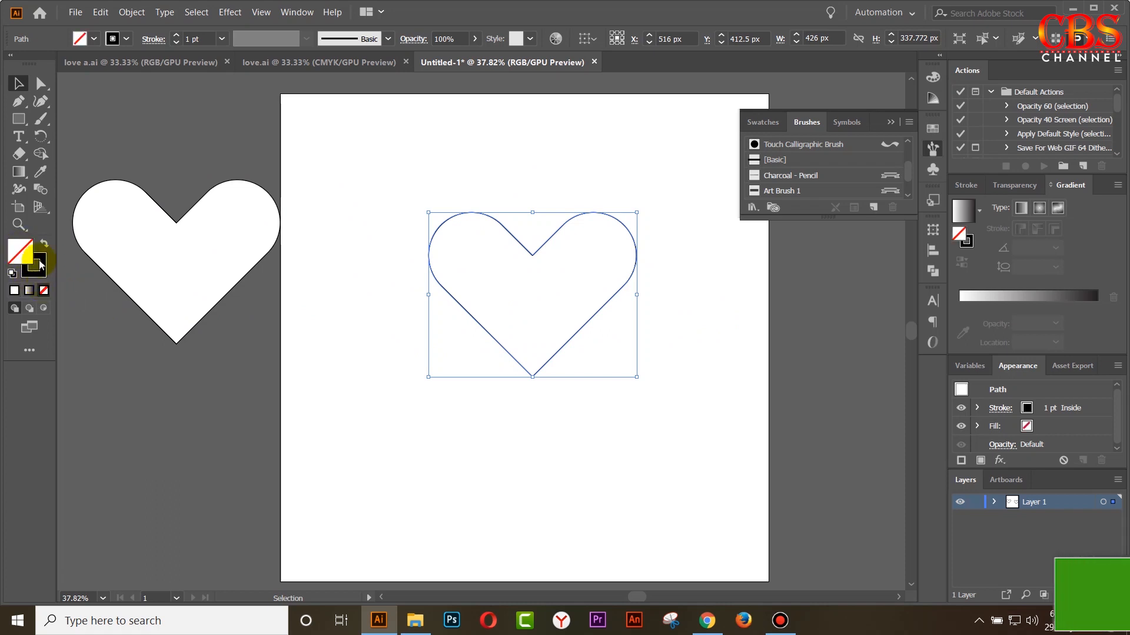
click(346, 271)
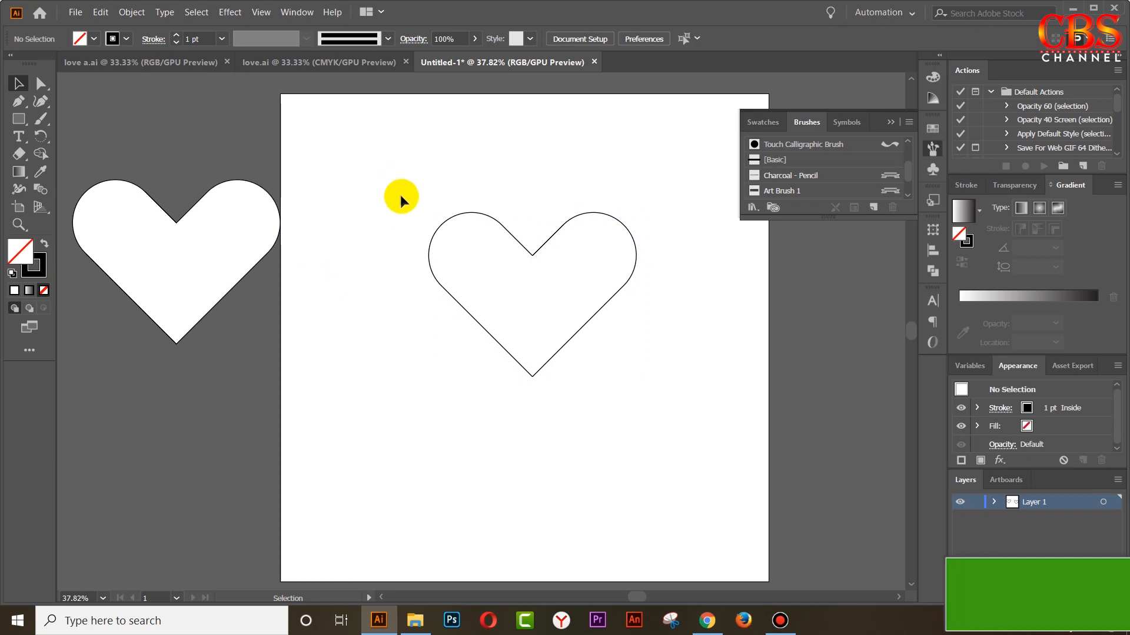
Move the unfilled heart slightly left and up, and apply Art Brush 1 to its outline
drag(412, 222, 566, 402)
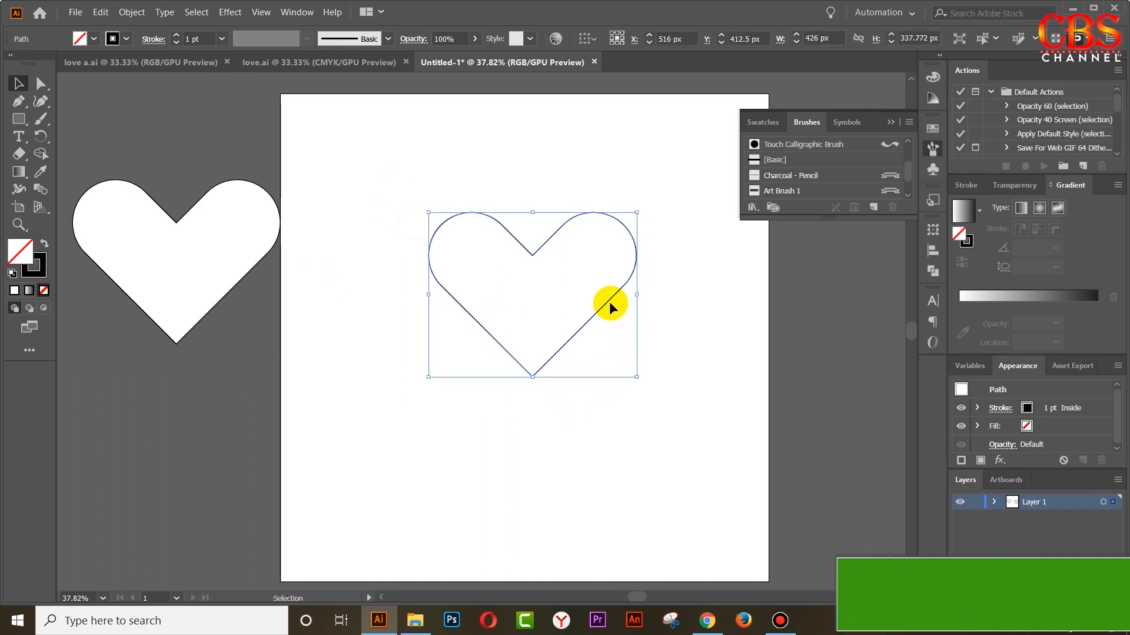
drag(606, 302, 578, 297)
drag(671, 361, 599, 356)
drag(574, 188, 379, 314)
key(a)
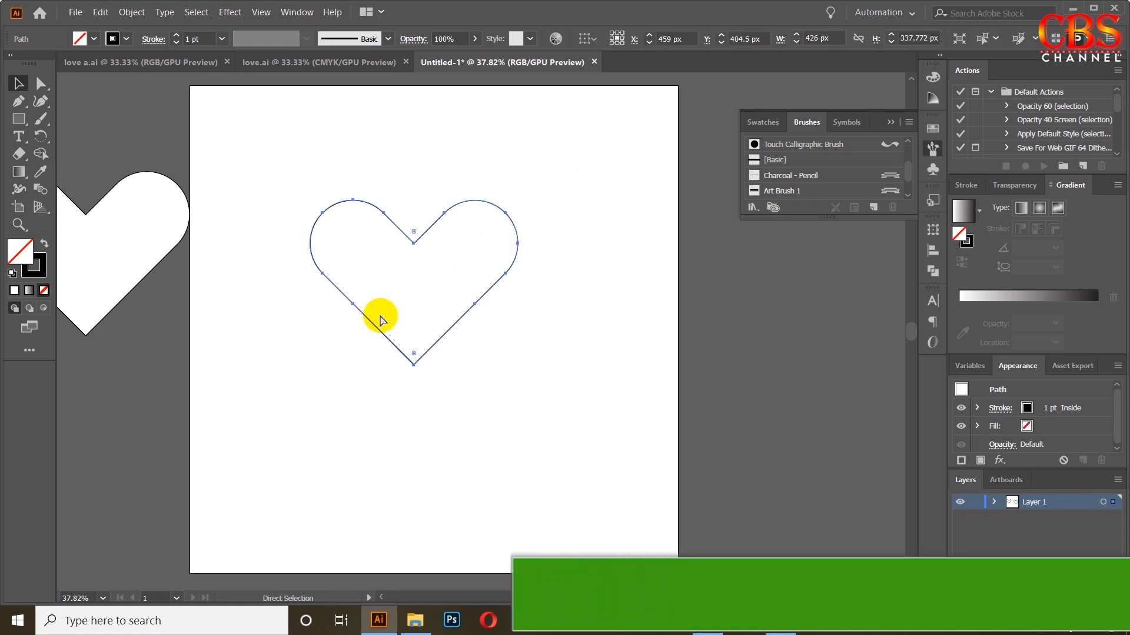
key(v)
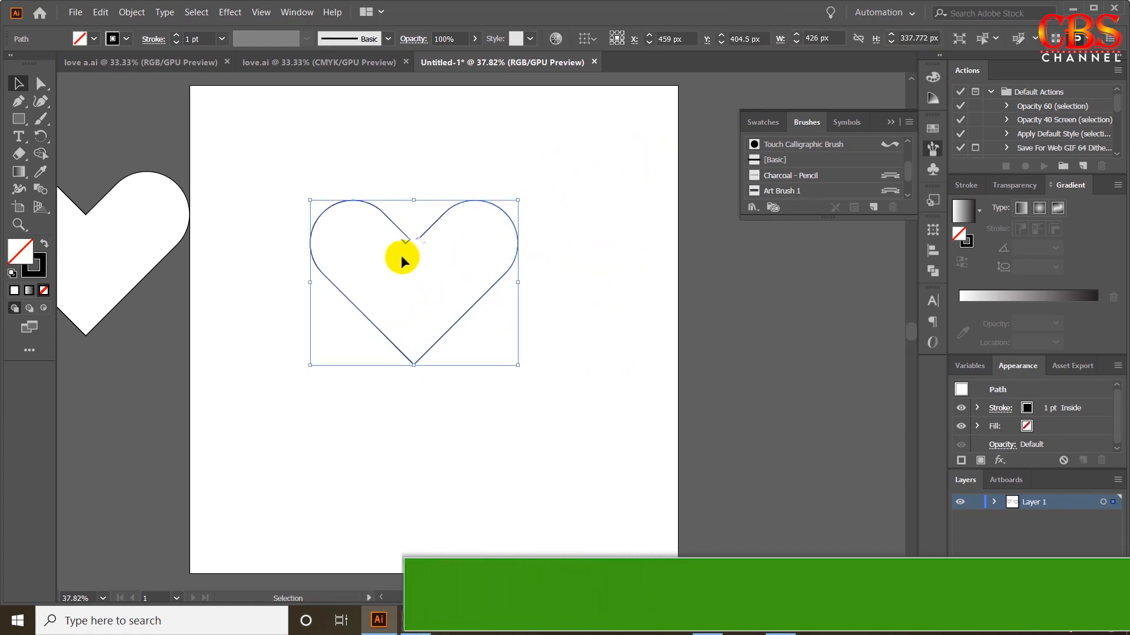
click(779, 191)
click(648, 276)
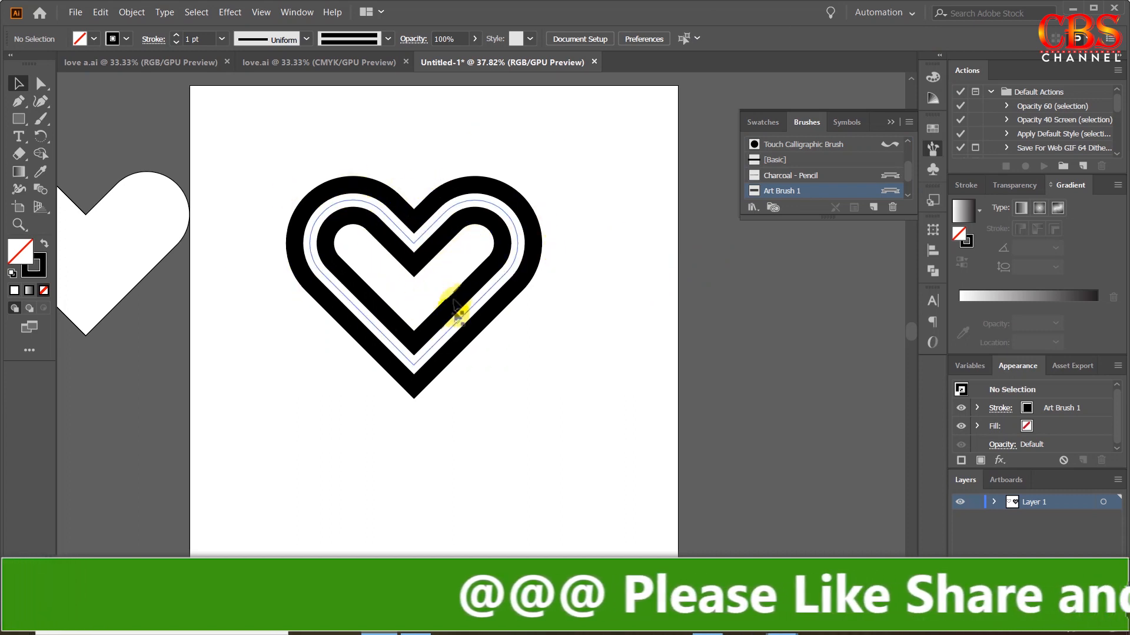
Align the brushed heart to the artboard's horizontal and vertical centre
drag(244, 140, 519, 379)
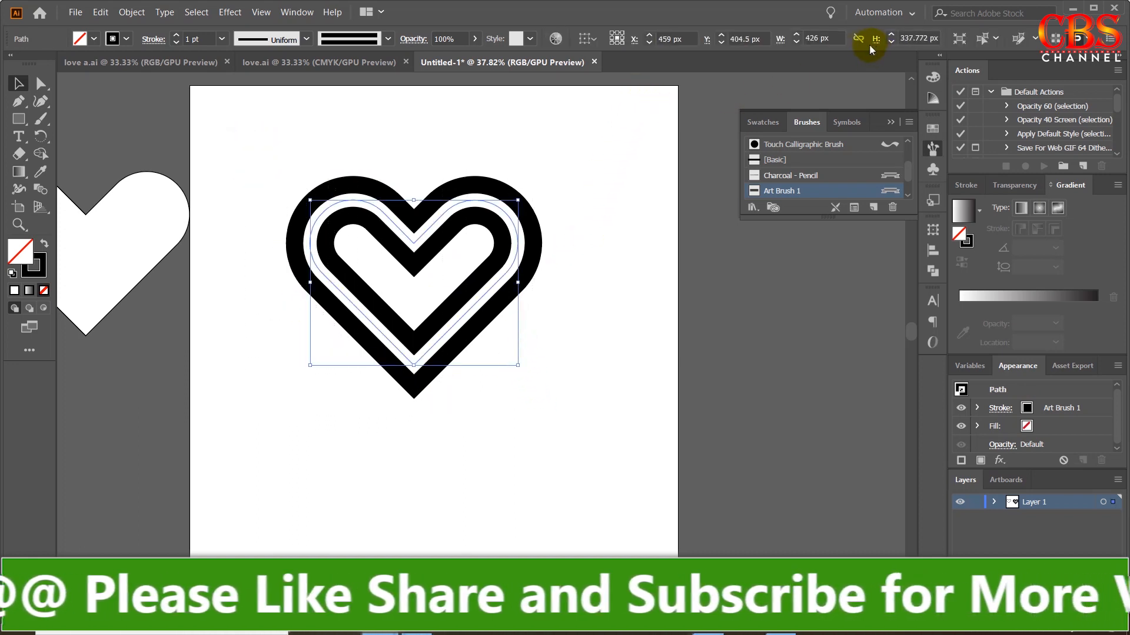
click(598, 40)
click(607, 89)
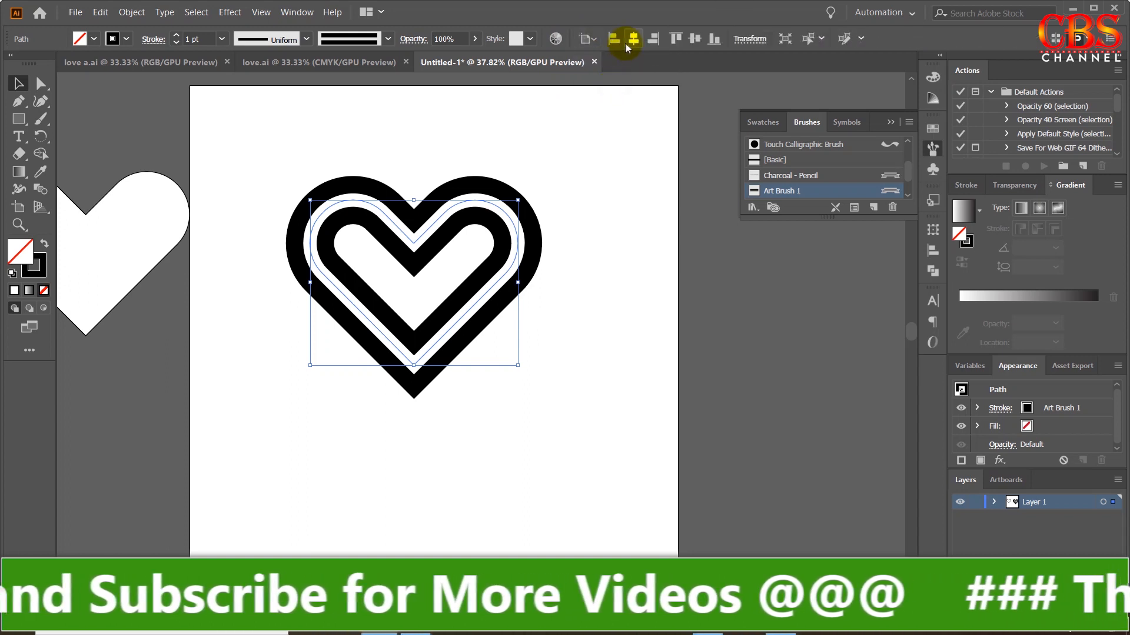
click(633, 39)
click(695, 39)
click(624, 157)
scroll(623, 157, down, 1)
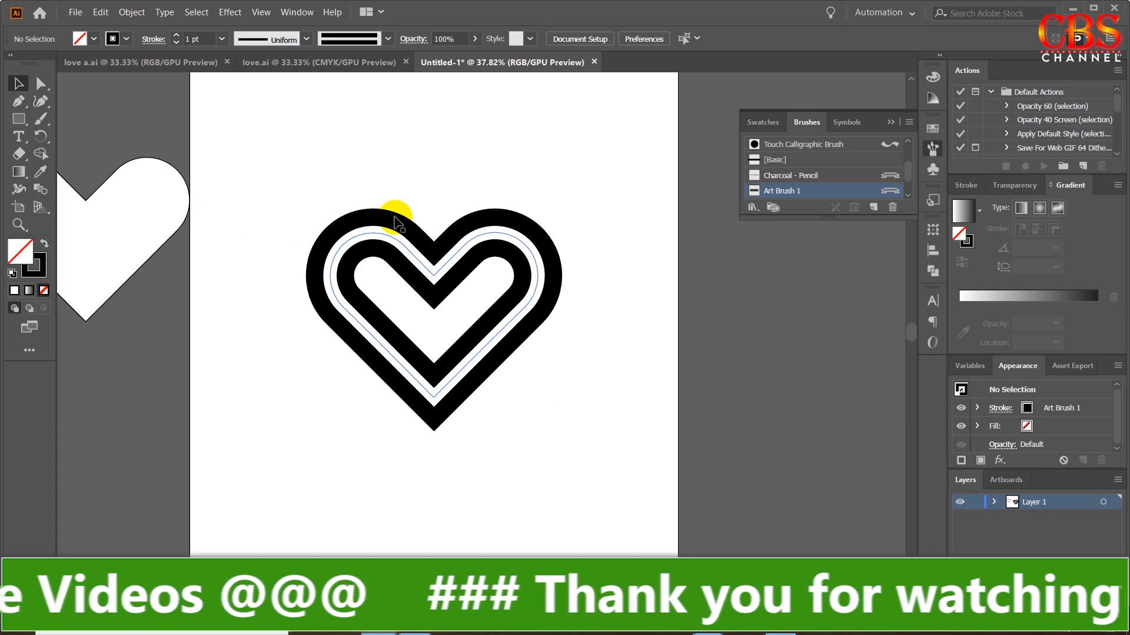
Draw two crossing 45° lines from the heart's upper notch, one down to the right and one down to the left, past the outer stripe
click(406, 229)
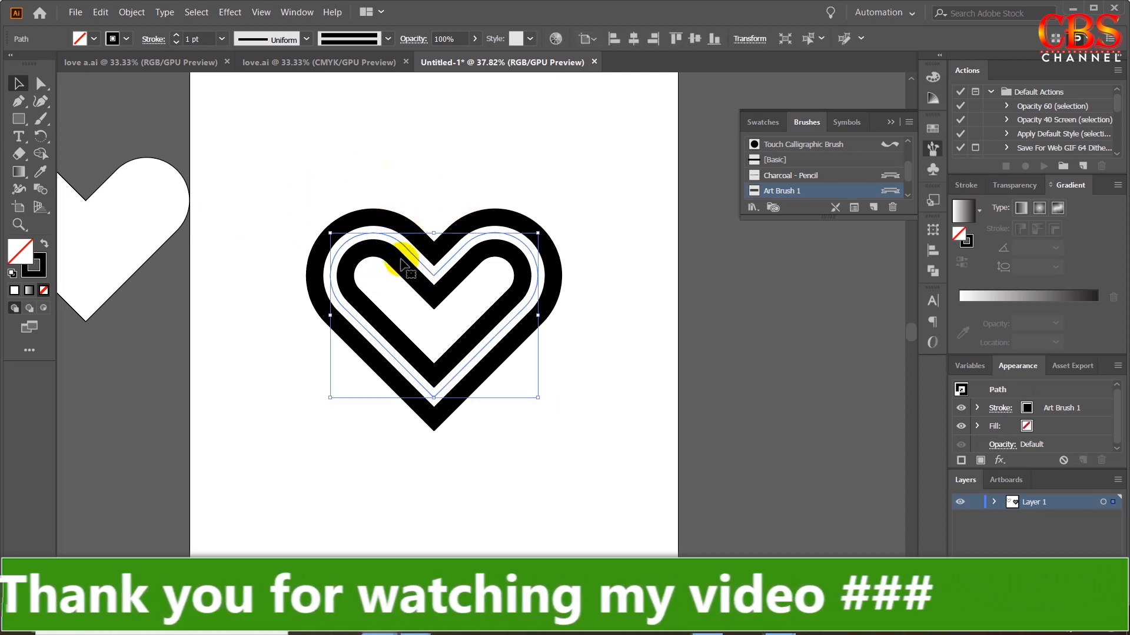
click(24, 122)
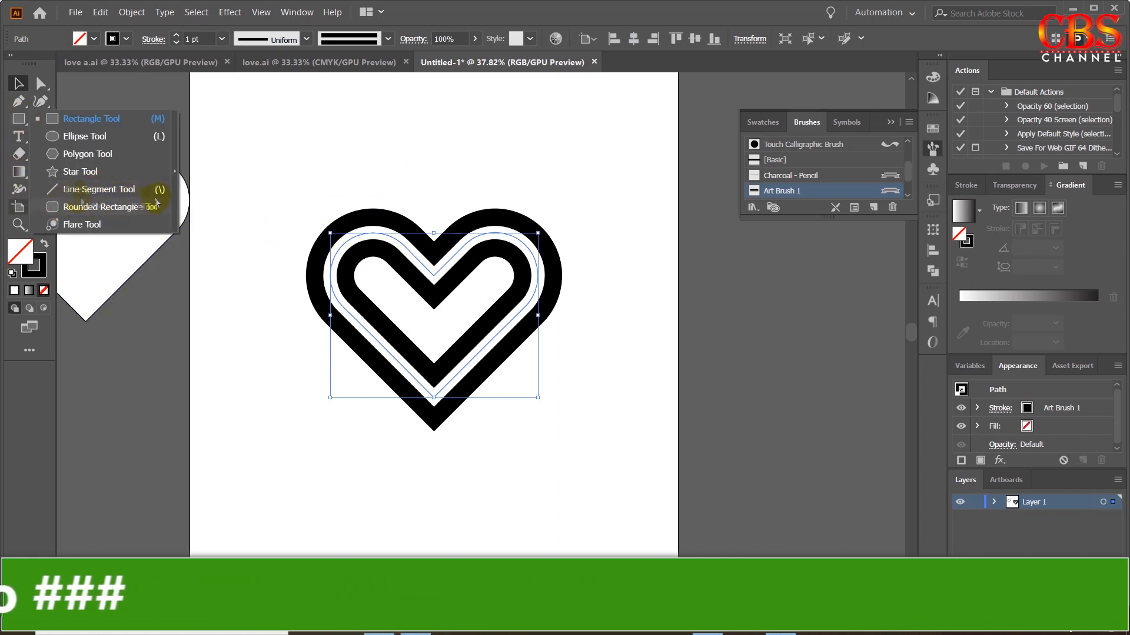
click(97, 188)
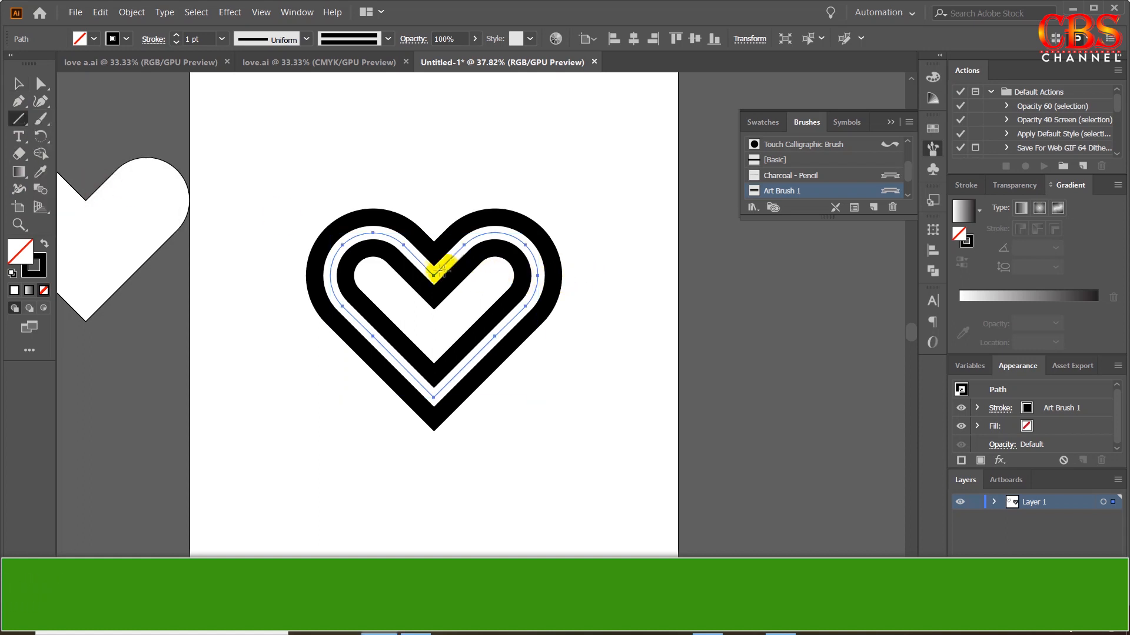
click(18, 83)
click(357, 136)
click(29, 123)
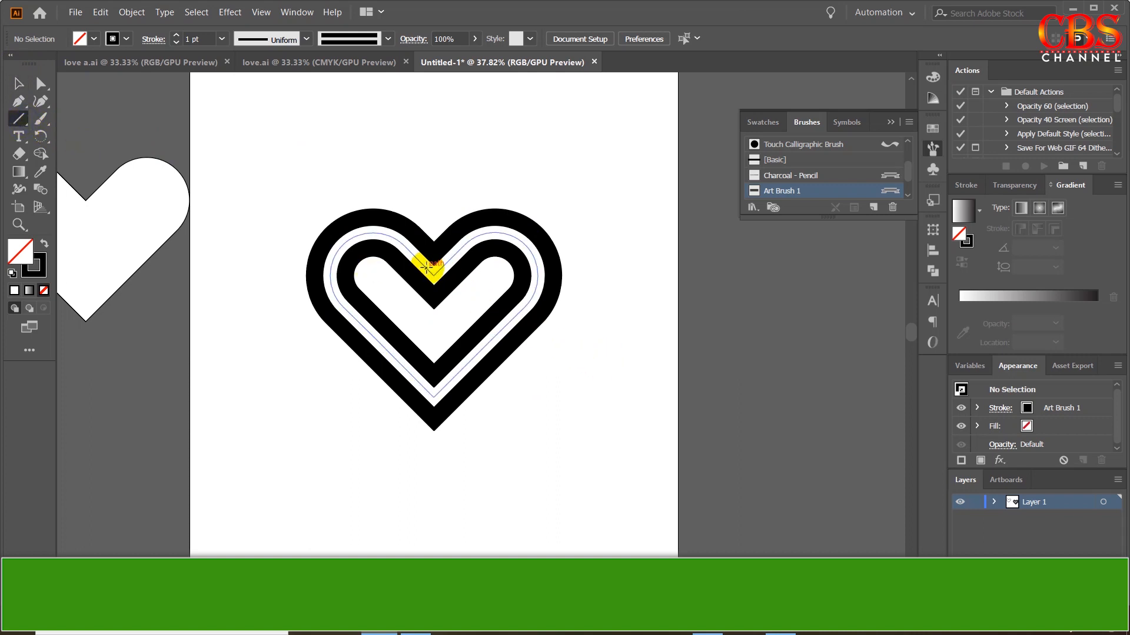
drag(428, 267, 575, 383)
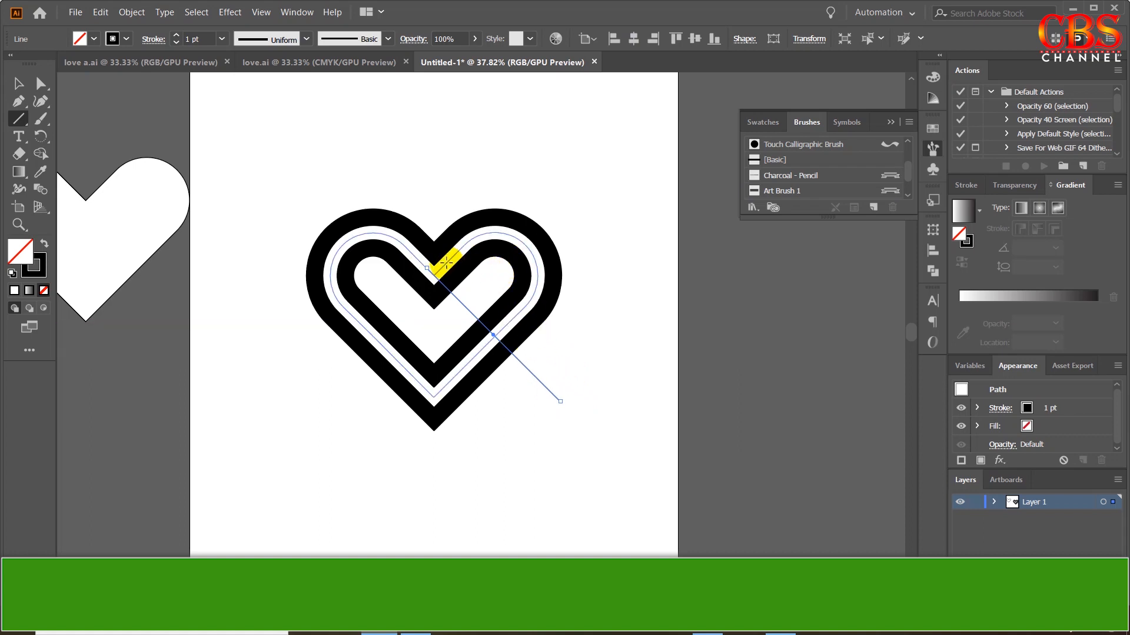
drag(446, 263, 294, 399)
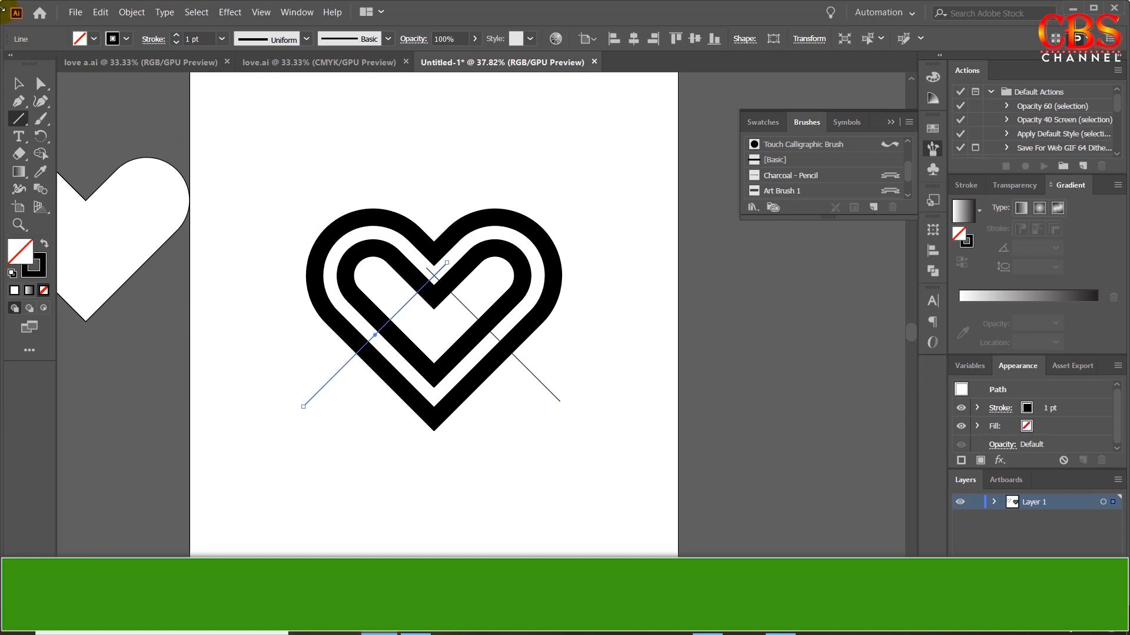
Apply Art Brush 1 to both crossing diagonal lines
click(18, 84)
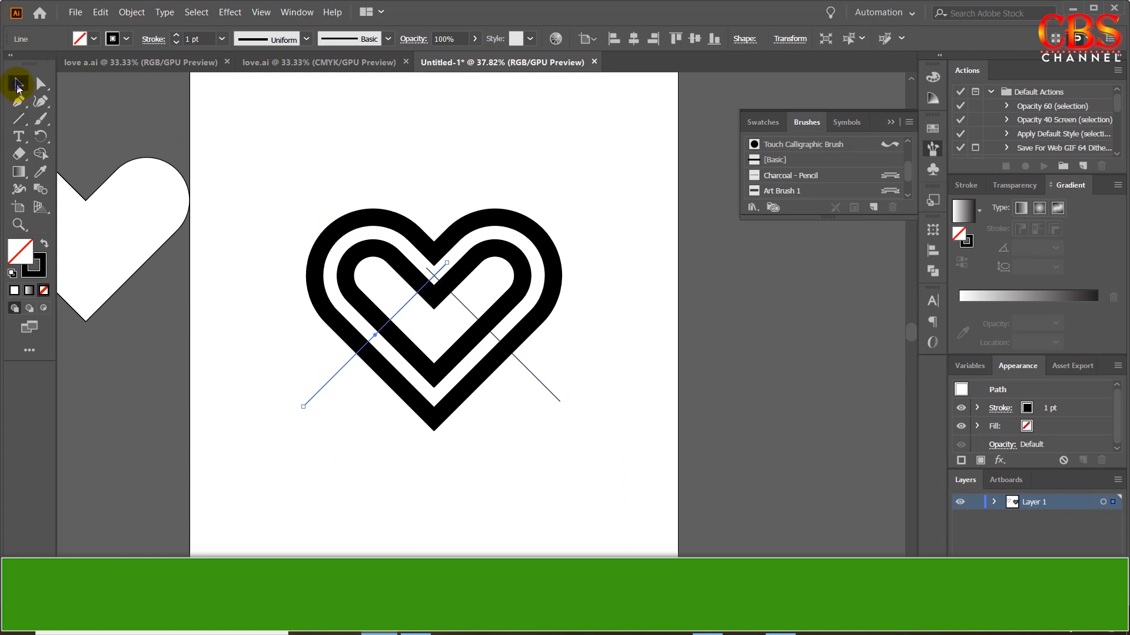
click(282, 472)
click(308, 403)
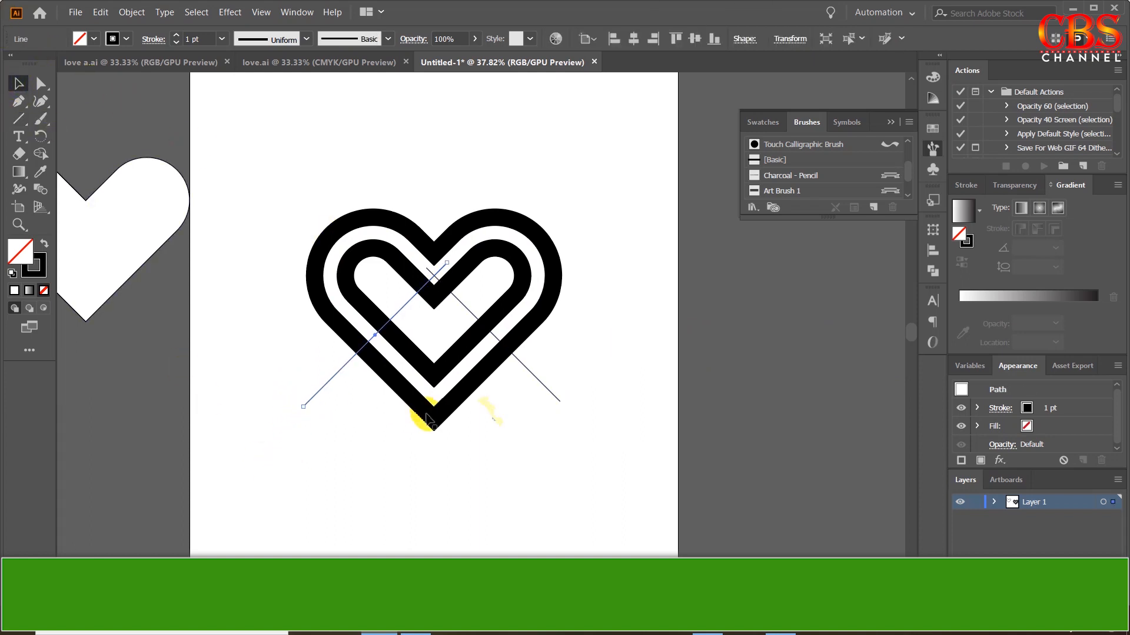
shift+click(556, 398)
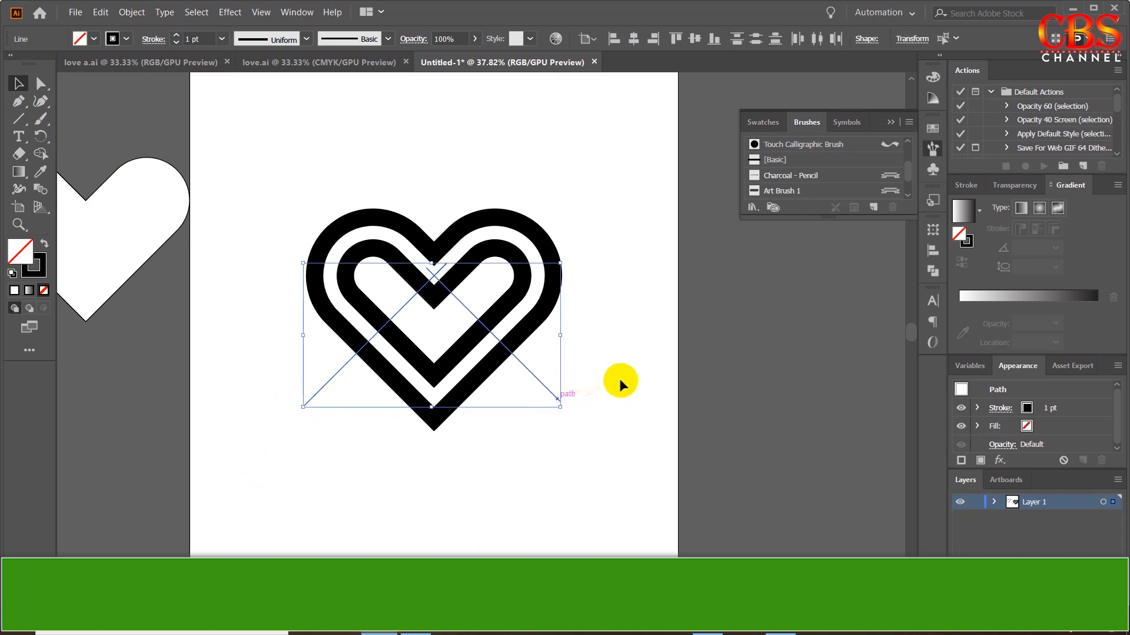
click(804, 193)
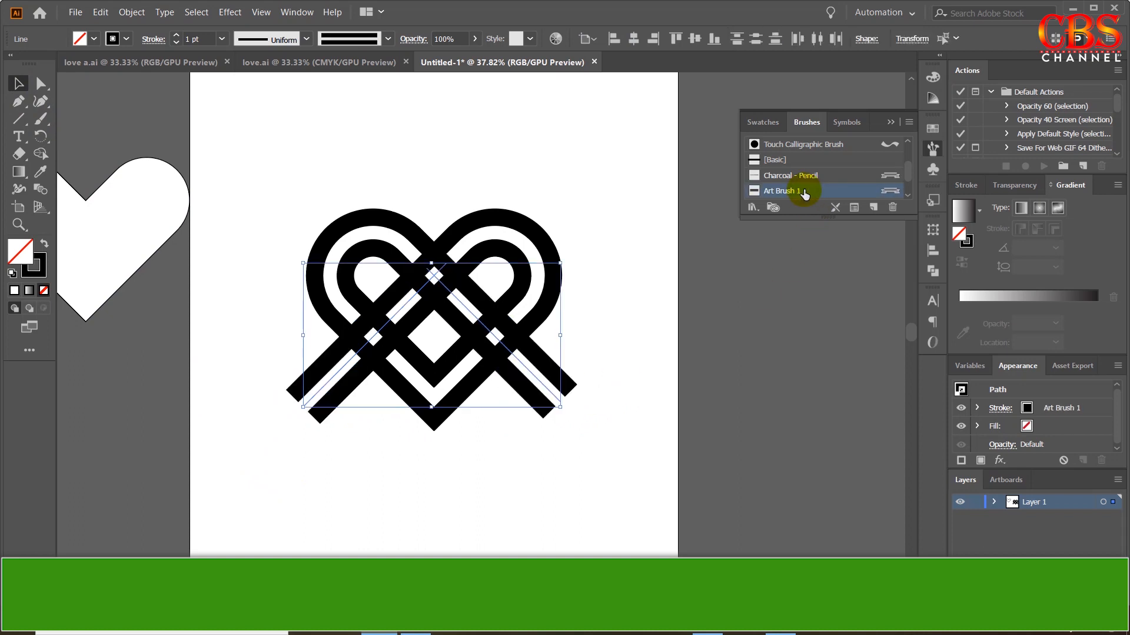
click(596, 307)
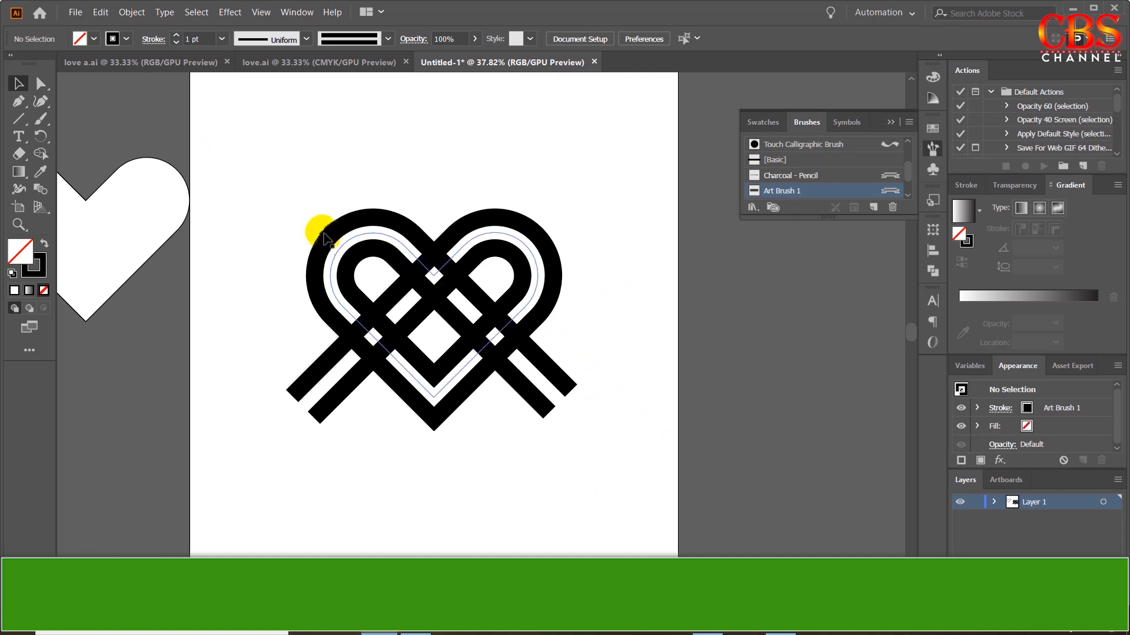
Expand the appearance of the brushed heart and both brushed diagonal lines
drag(230, 166, 626, 463)
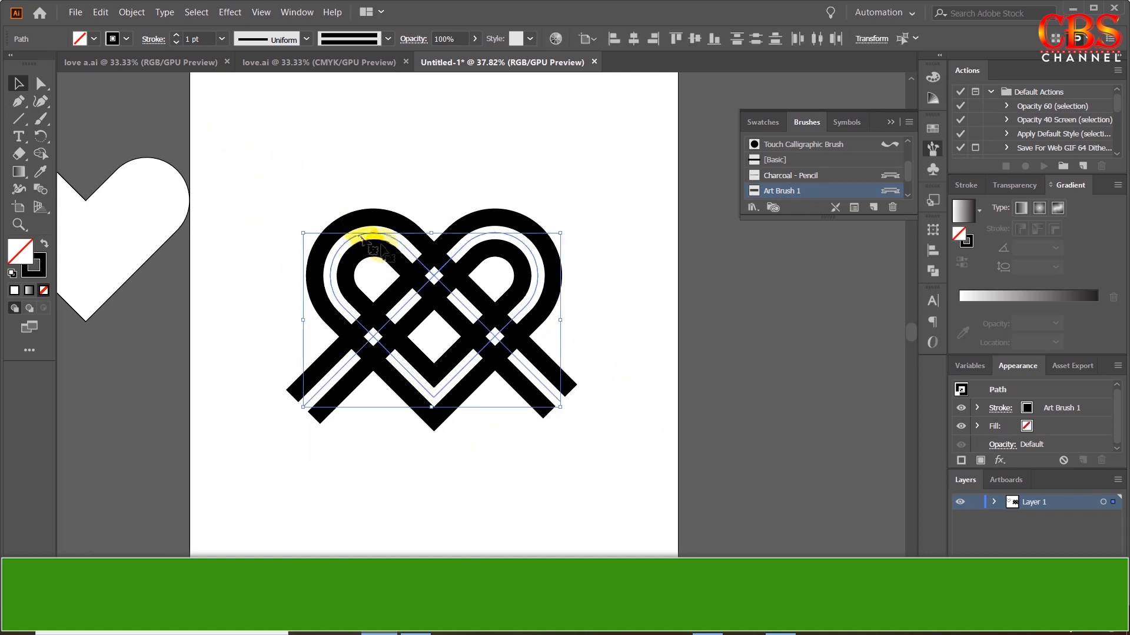
click(130, 13)
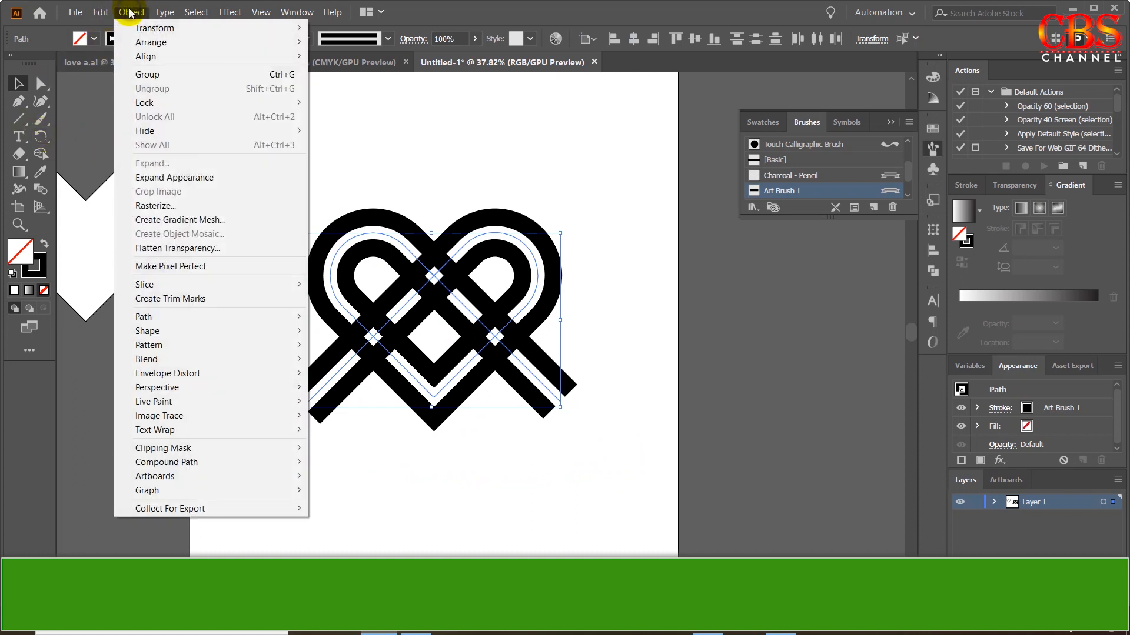
click(173, 178)
click(295, 123)
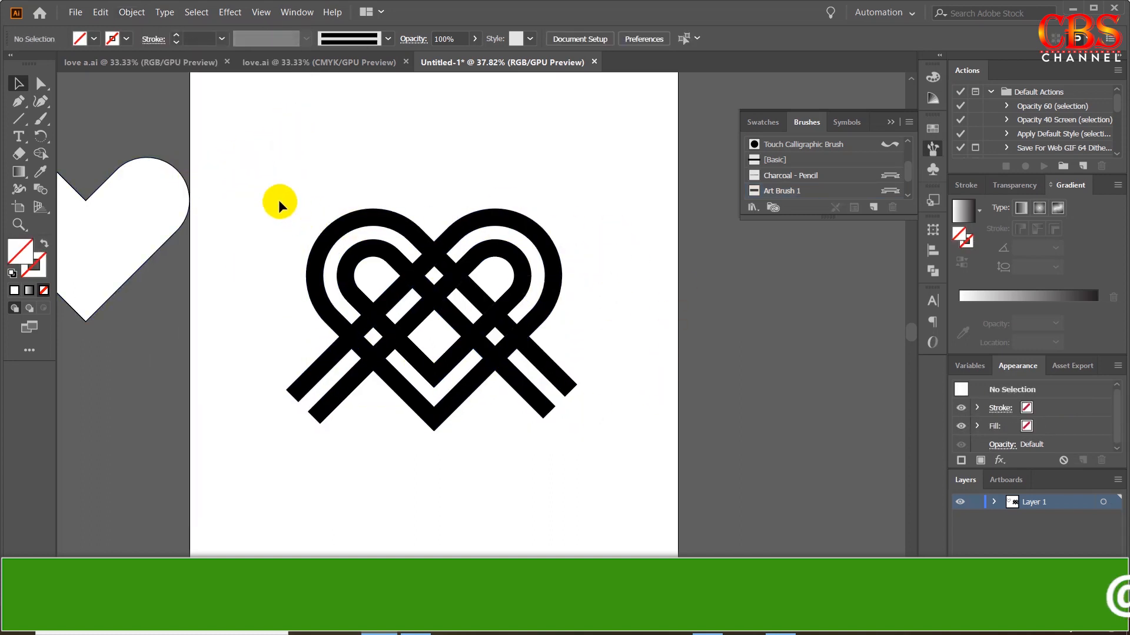
With Shape Builder, merge the white gap from the heart's right lobe down-left through the upper crossing into one continuous stripe
drag(252, 169, 617, 471)
click(45, 156)
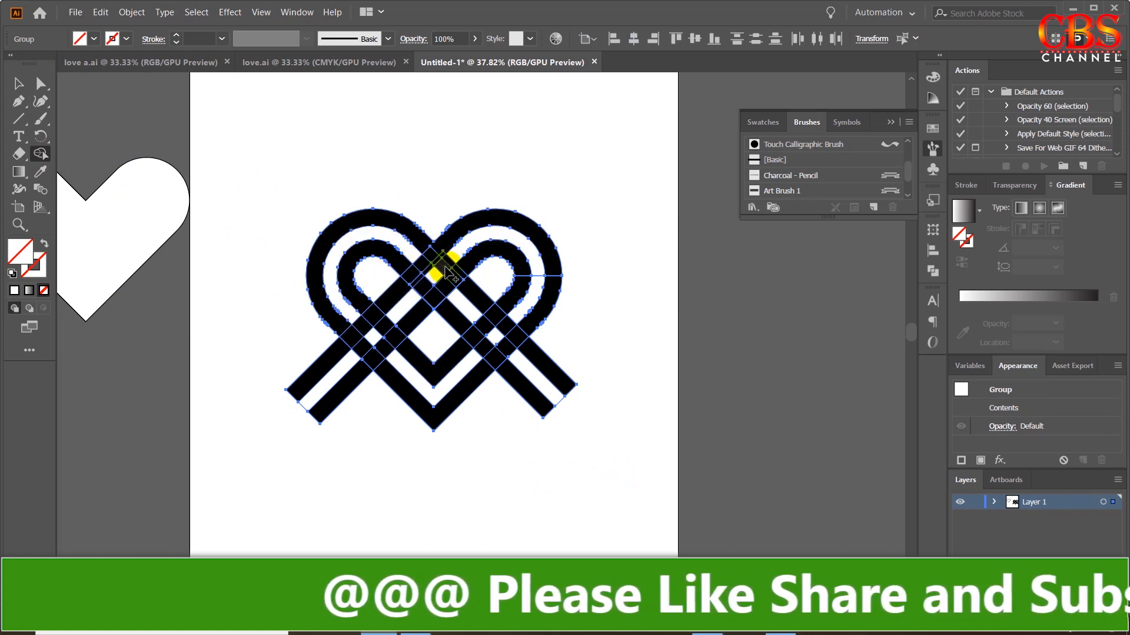
scroll(453, 271, up, 4)
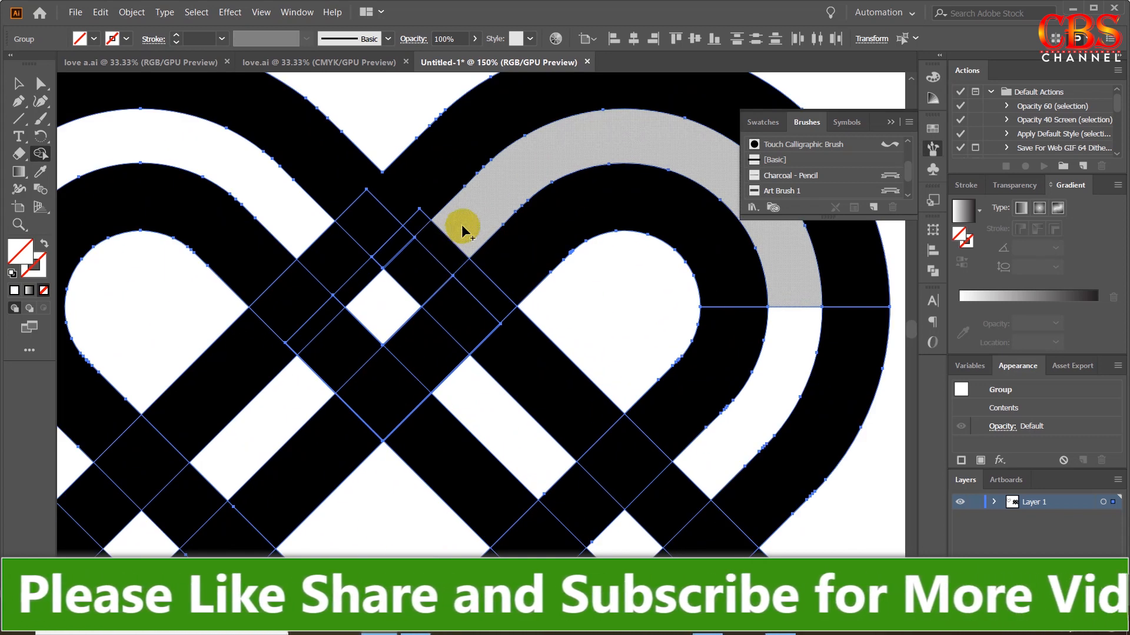
mouse_move(460, 239)
mouse_down()
mouse_move(396, 295)
mouse_move(404, 277)
mouse_move(344, 353)
mouse_move(303, 373)
mouse_up()
scroll(433, 301, down, 2)
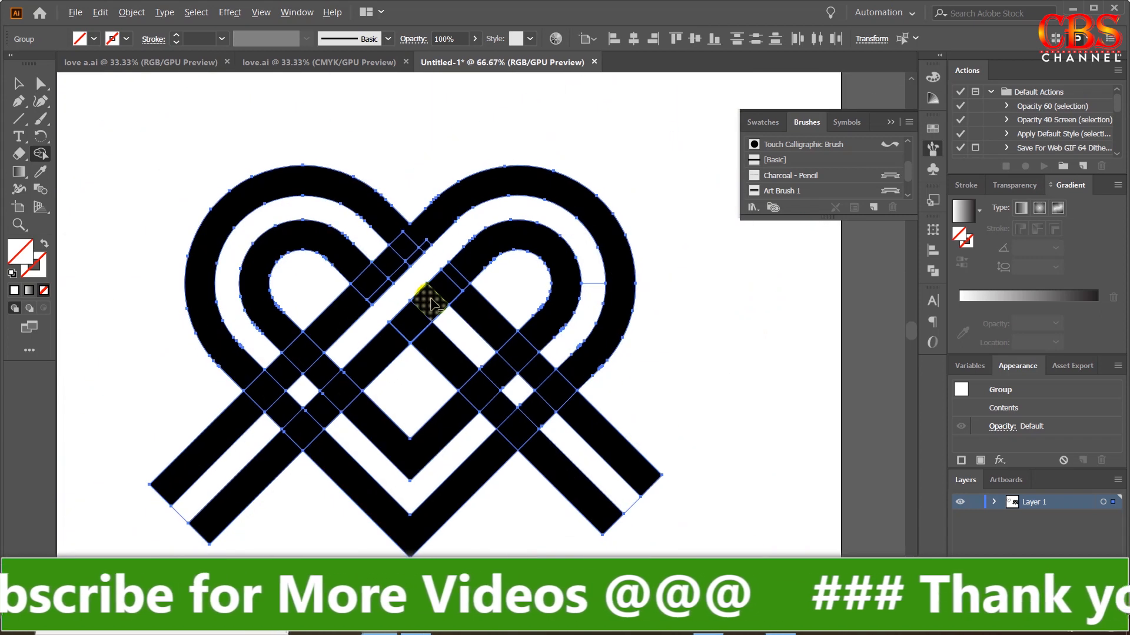
Merge the heart outline's white gap through the left crossing and the diagonal line's gap through the right crossing with Shape Builder
drag(259, 353, 347, 438)
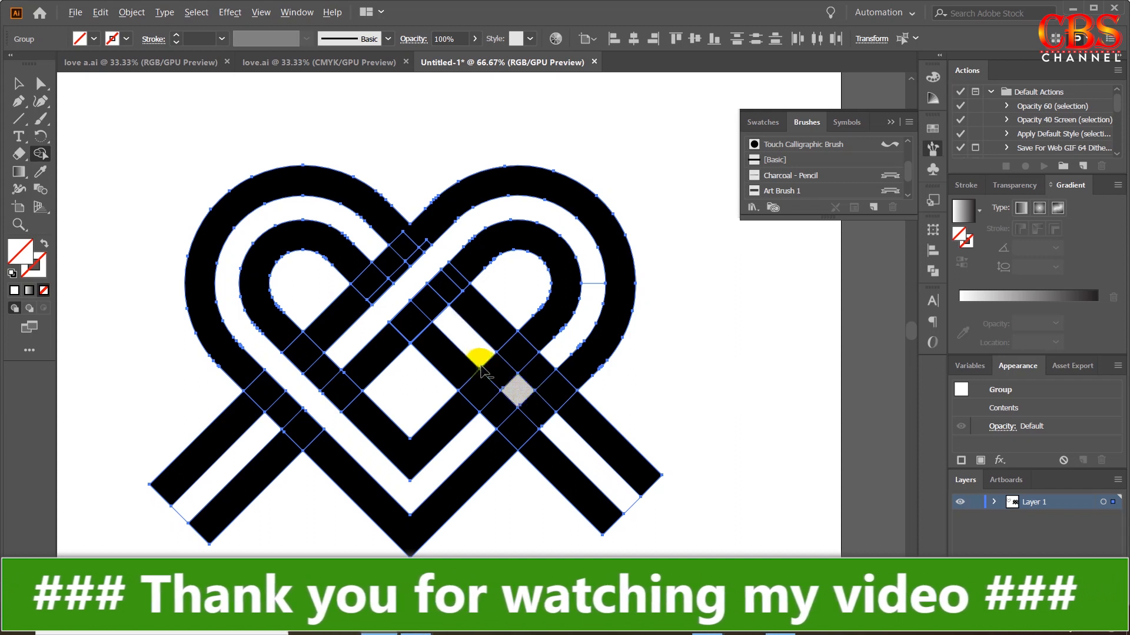
drag(458, 333, 591, 458)
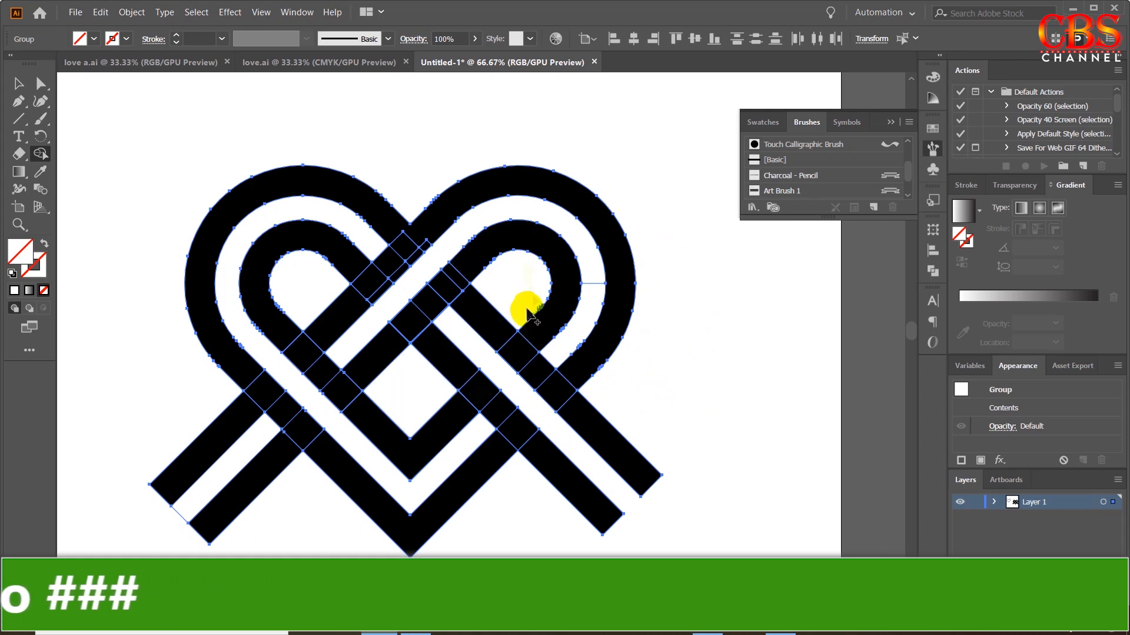
click(371, 362)
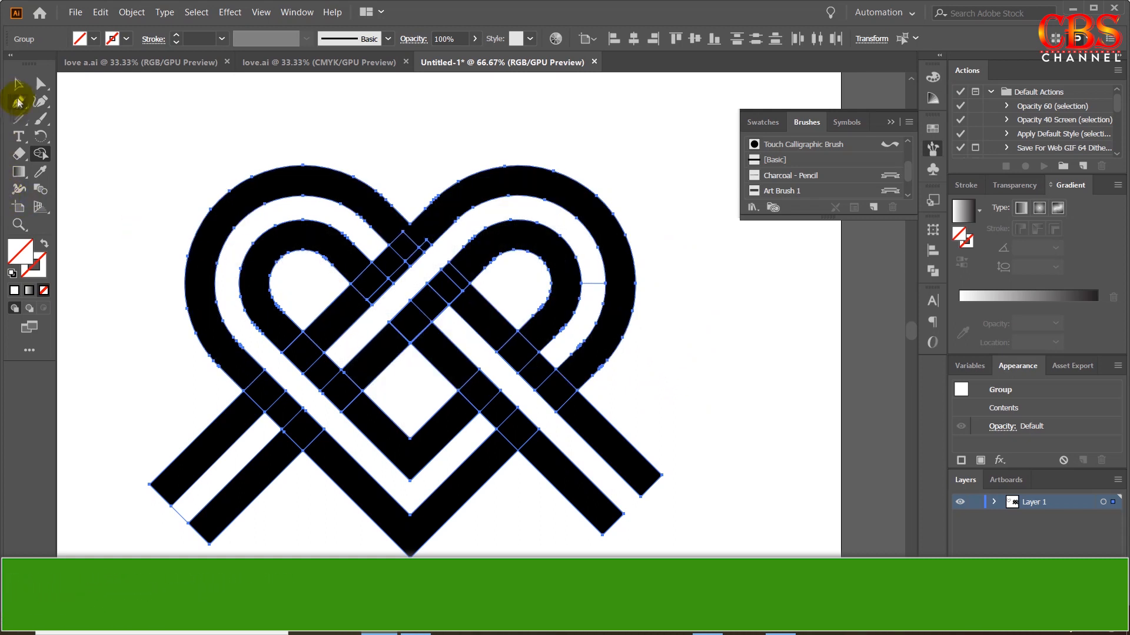
Combine all the pieces of the interlaced heart with the Pathfinder Merge operation
click(18, 86)
key(ctrl+minus)
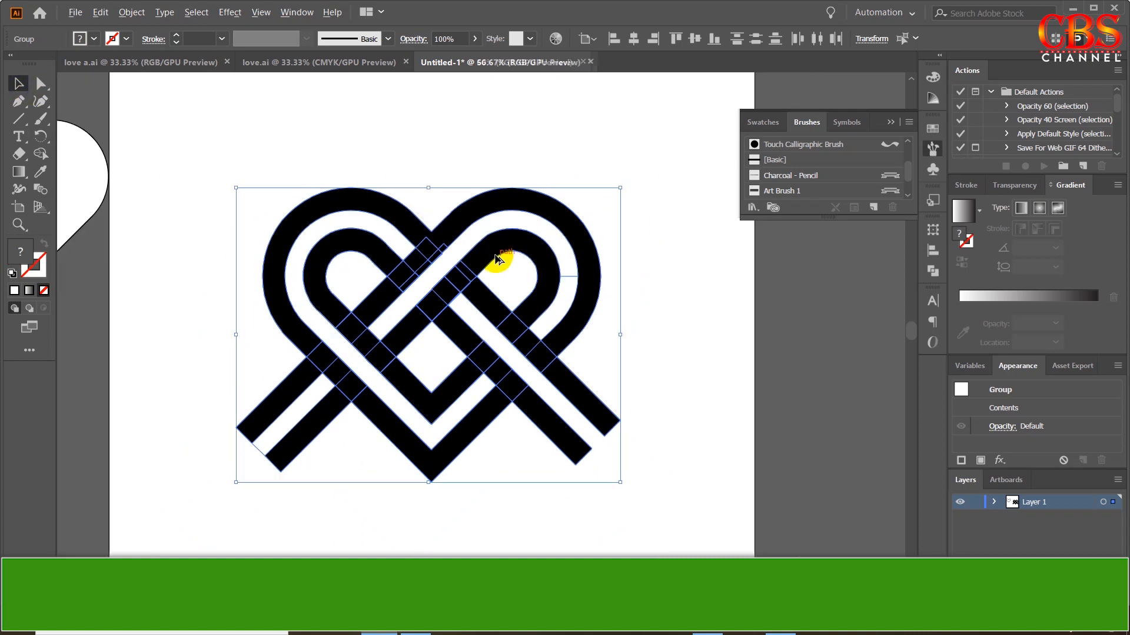
click(708, 266)
mouse_move(172, 147)
mouse_down()
mouse_move(308, 404)
mouse_move(645, 471)
mouse_up()
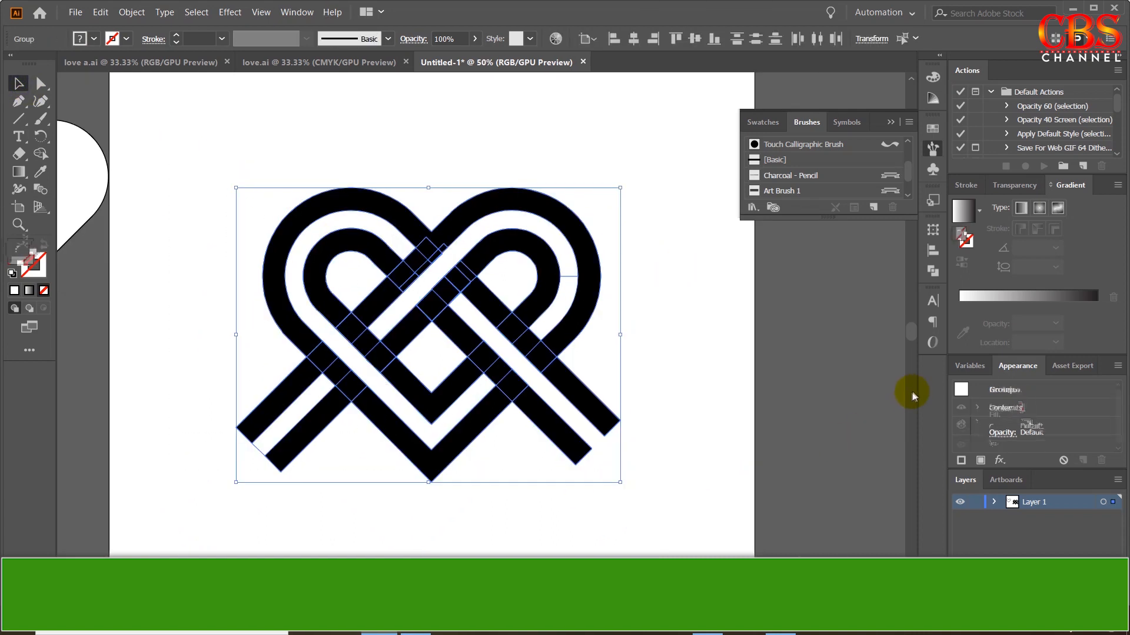
click(933, 270)
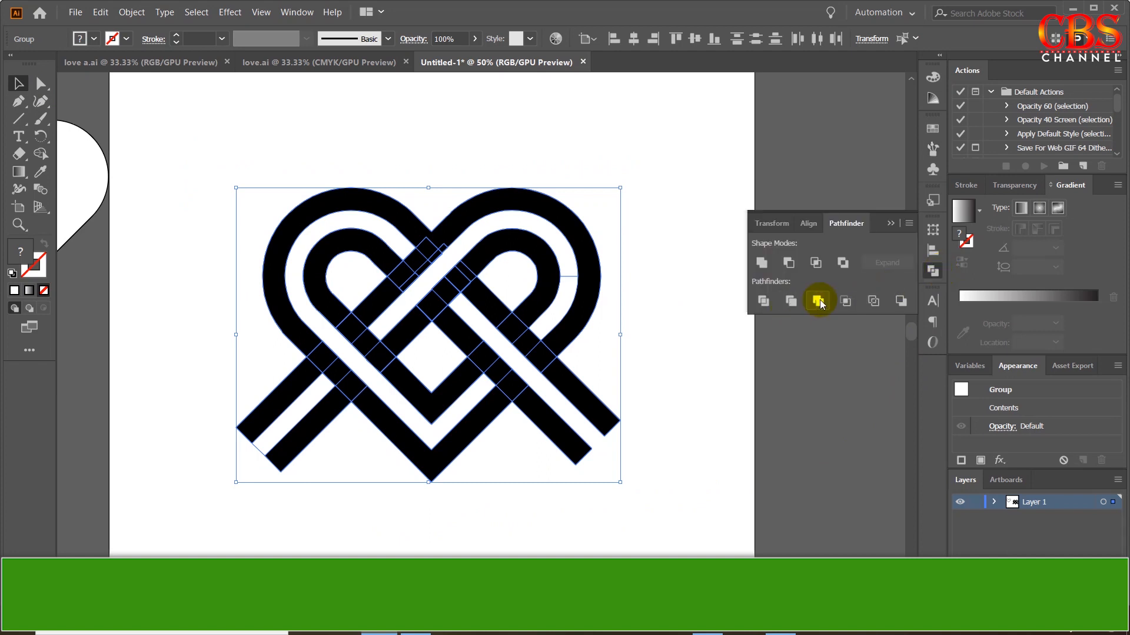
click(819, 301)
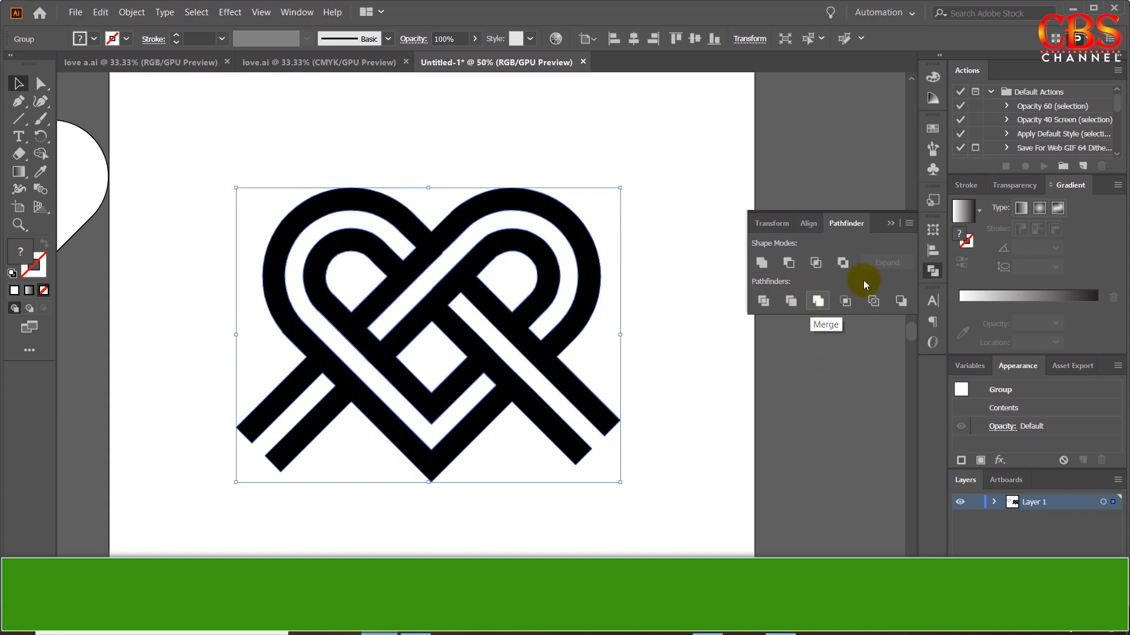
click(888, 223)
click(790, 239)
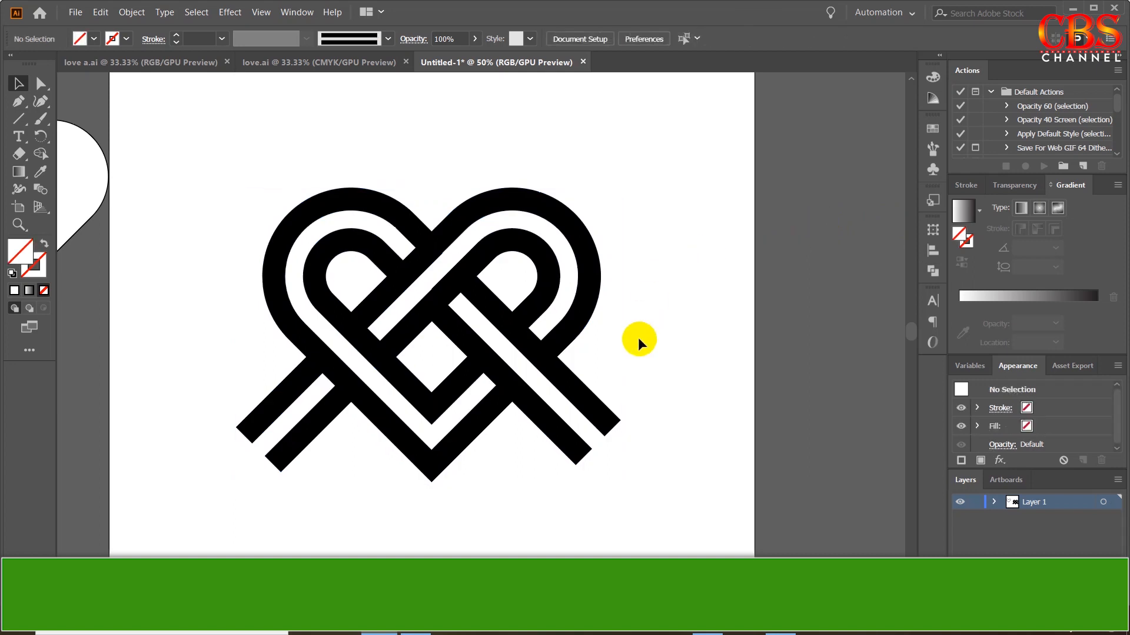
Create a red rectangle 1000 px wide and 1000 px high with no outline
drag(707, 134, 160, 484)
click(135, 211)
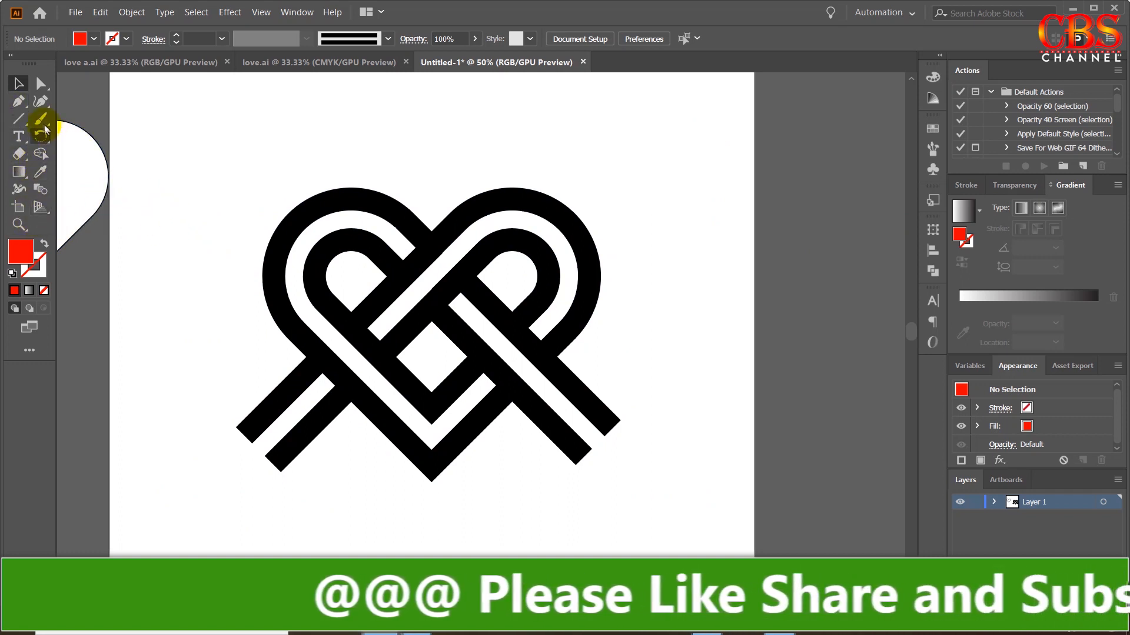
drag(19, 119, 63, 123)
click(327, 139)
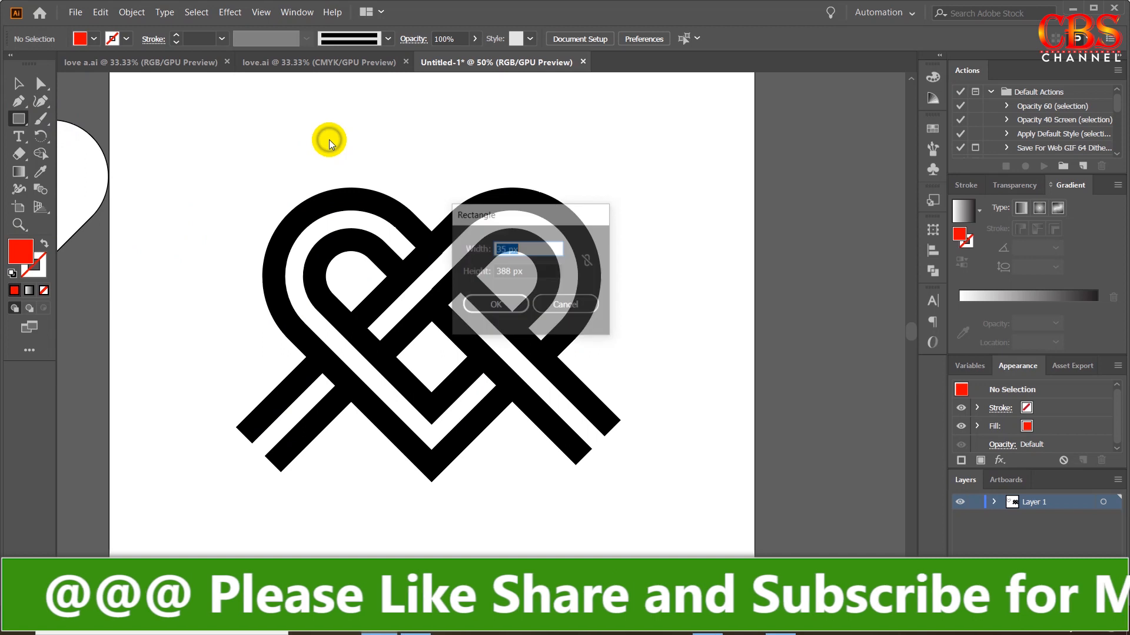
text(10)
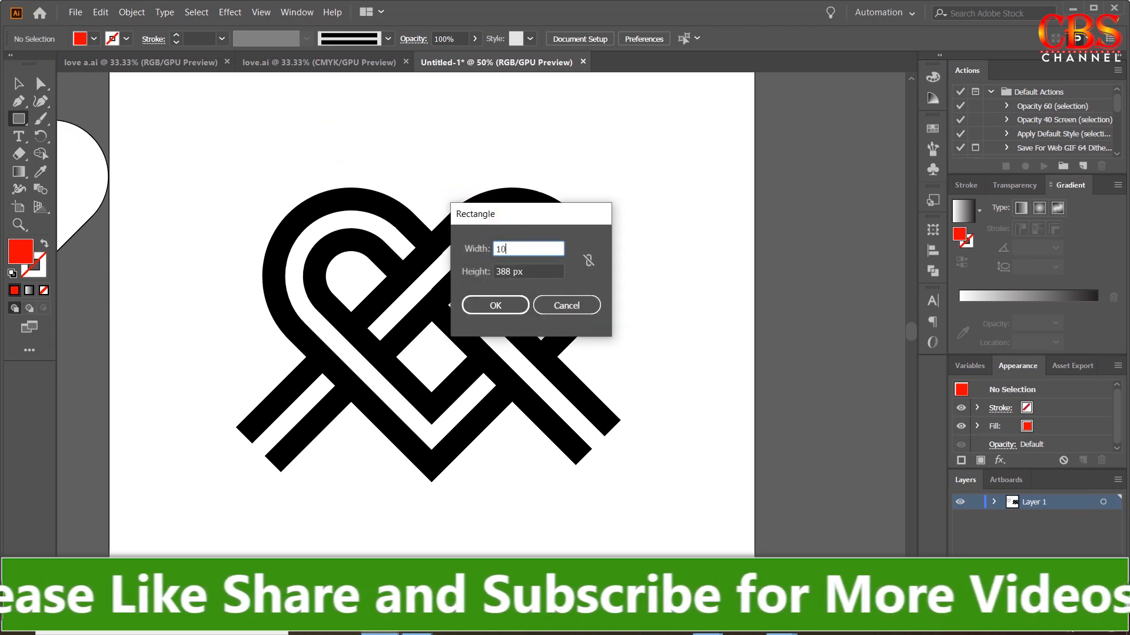
text(00)
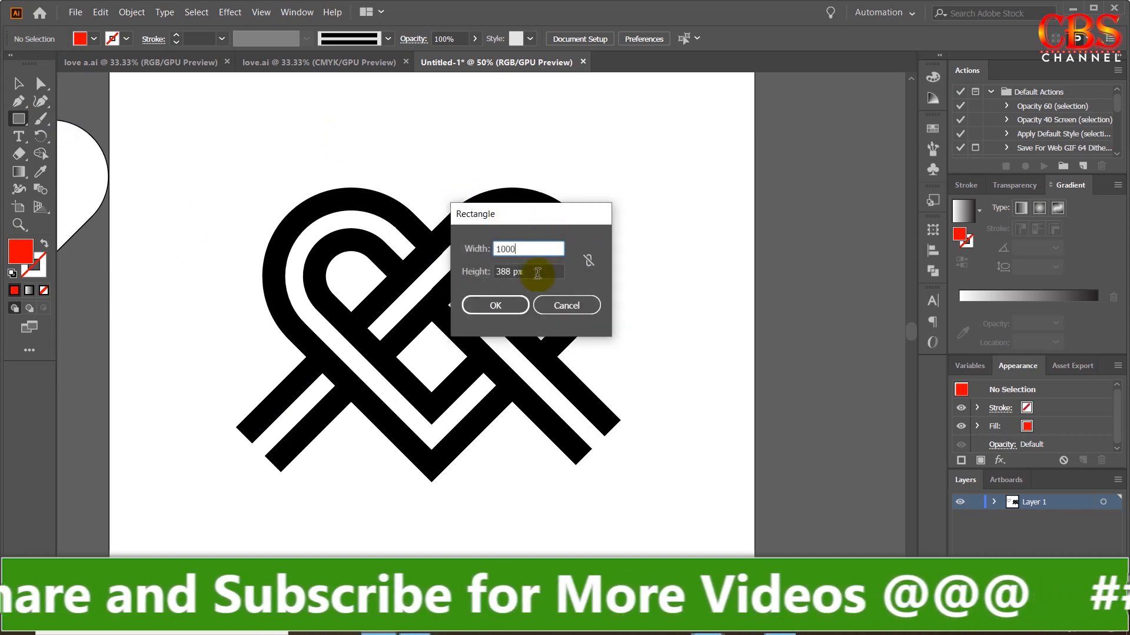
drag(535, 272, 477, 272)
text(1000)
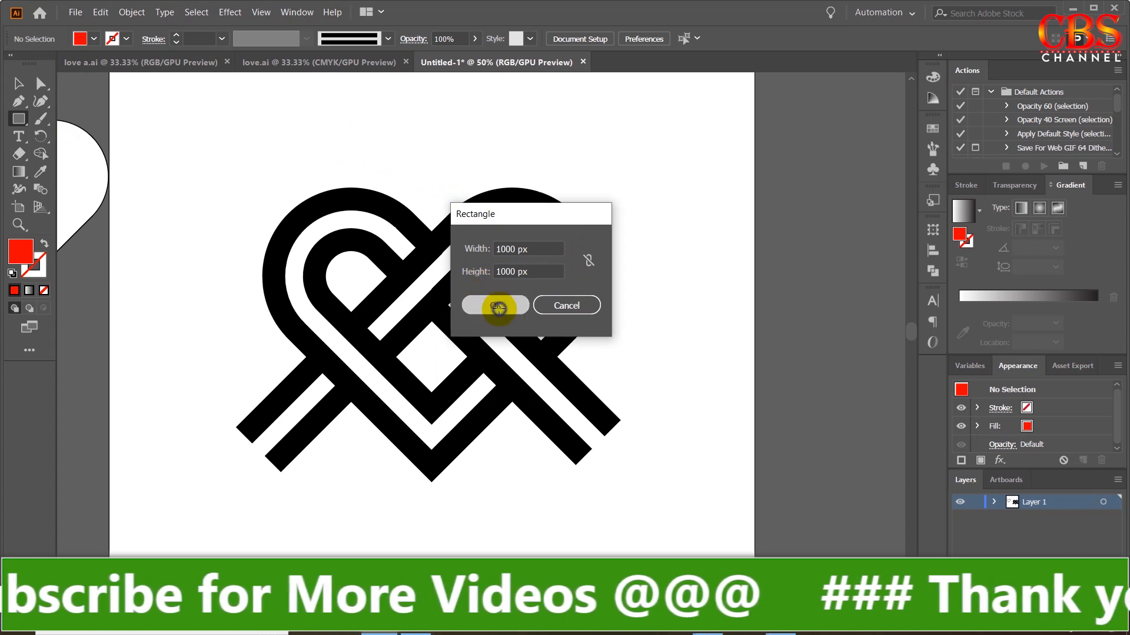
click(498, 308)
Centre the red rectangle horizontally and vertically on the artboard and send it behind the heart logo
click(633, 38)
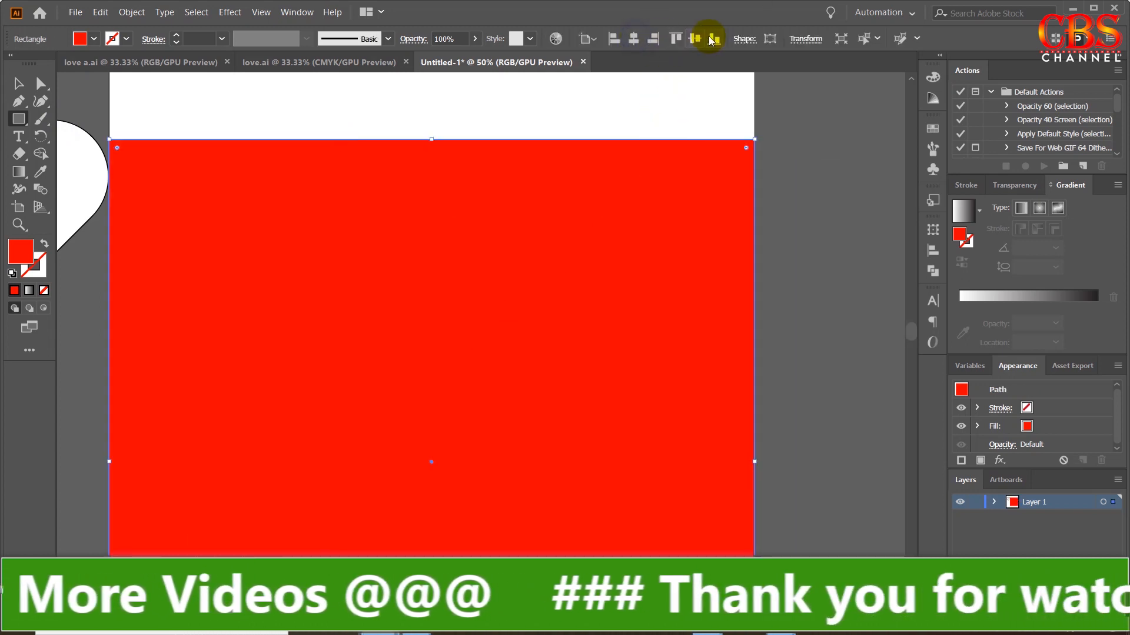
click(702, 38)
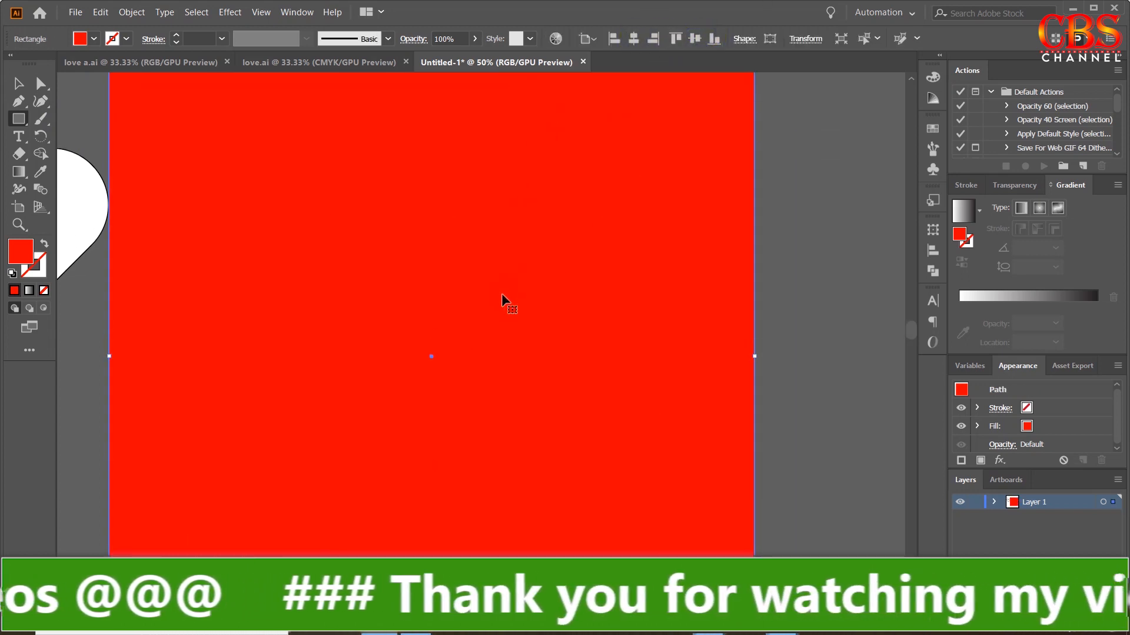
key(ctrl+shift+bracketleft)
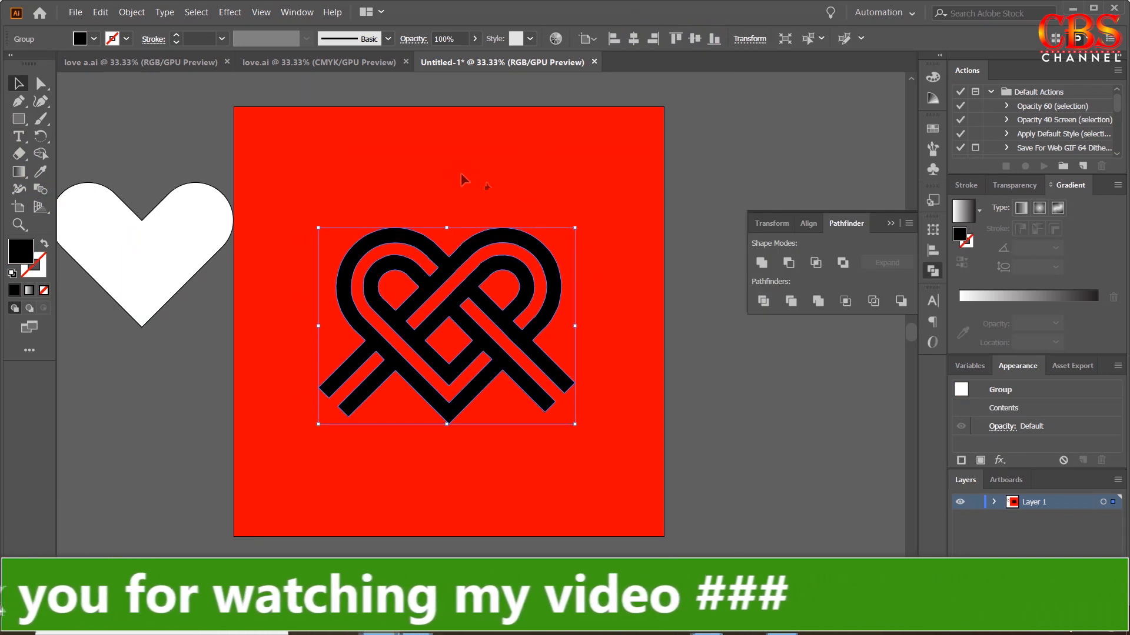
click(765, 140)
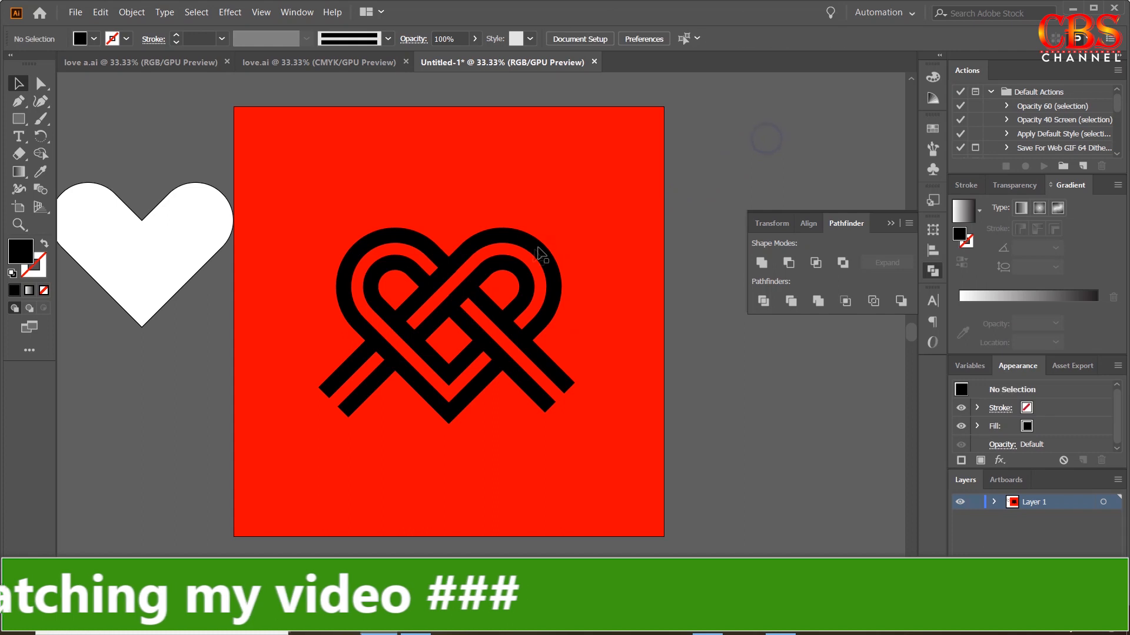
Change the interlaced heart logo's fill colour to bright magenta
click(533, 244)
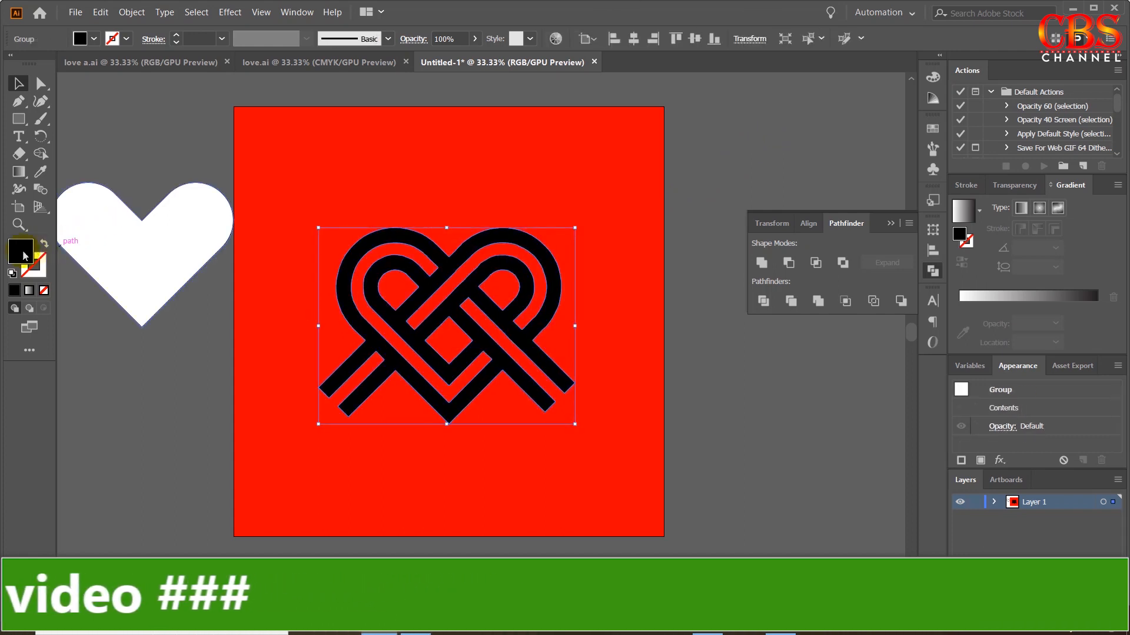
click(390, 146)
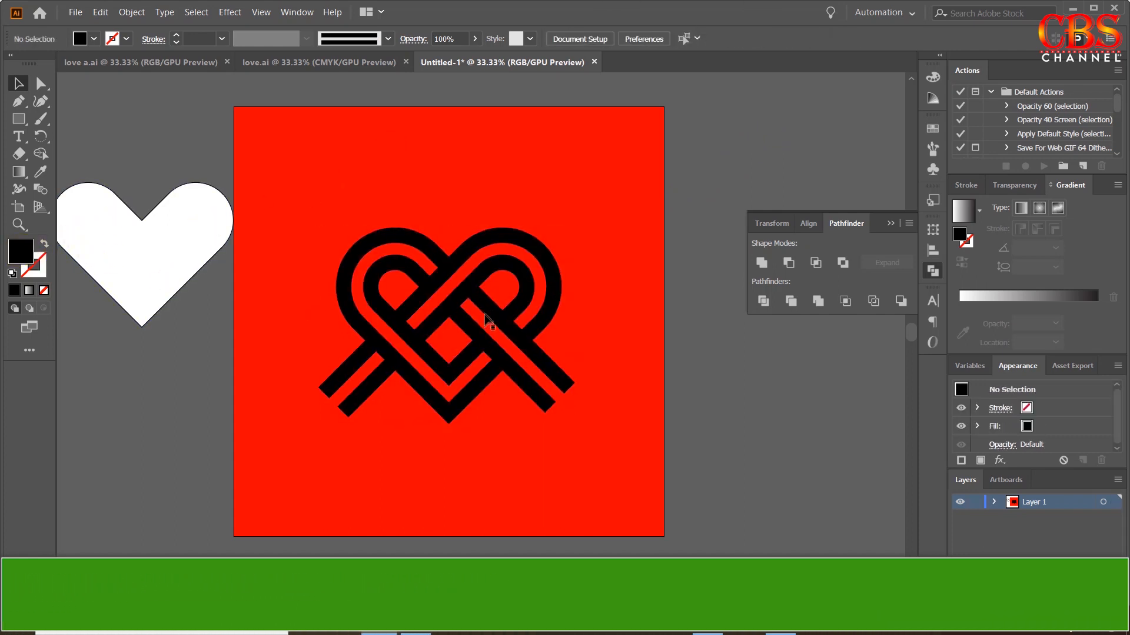
click(445, 254)
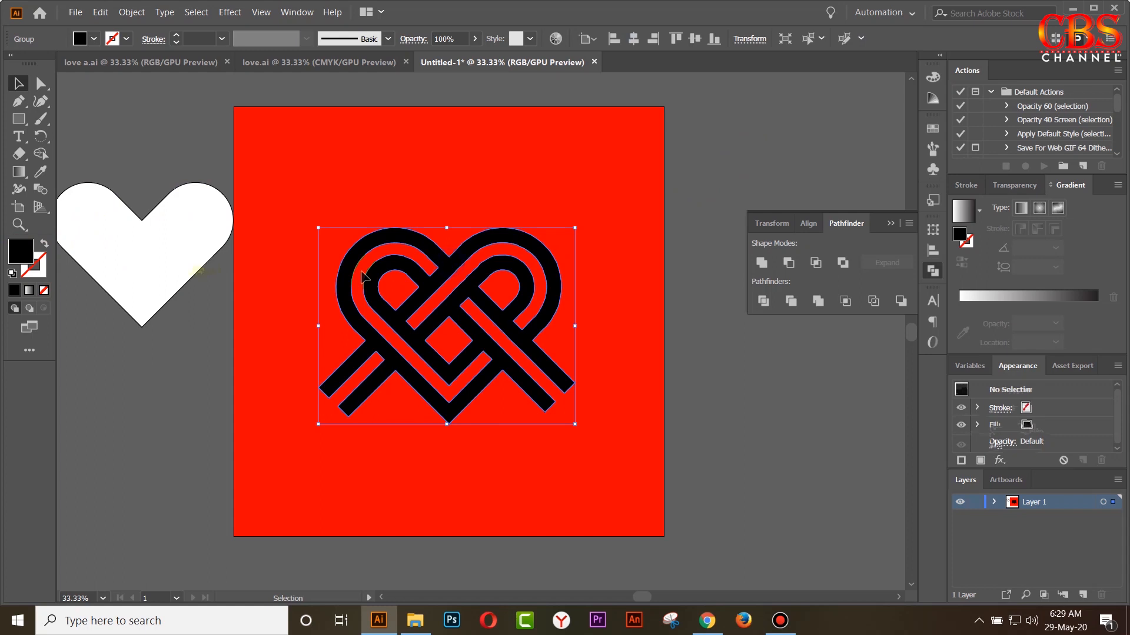
double_click(27, 255)
click(945, 213)
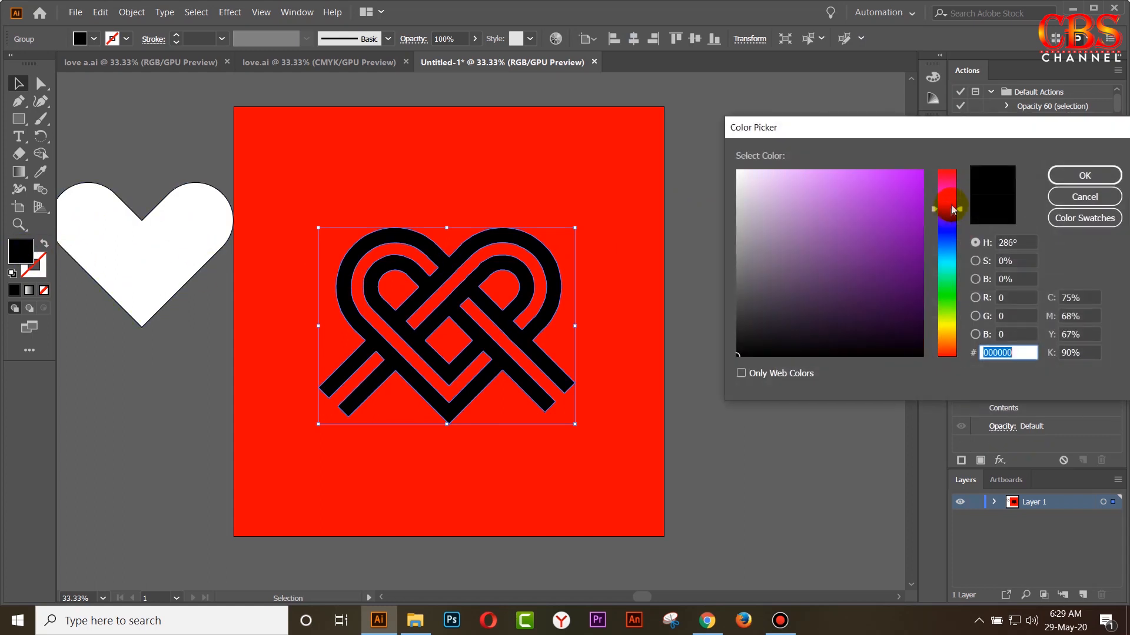
click(920, 173)
click(1085, 176)
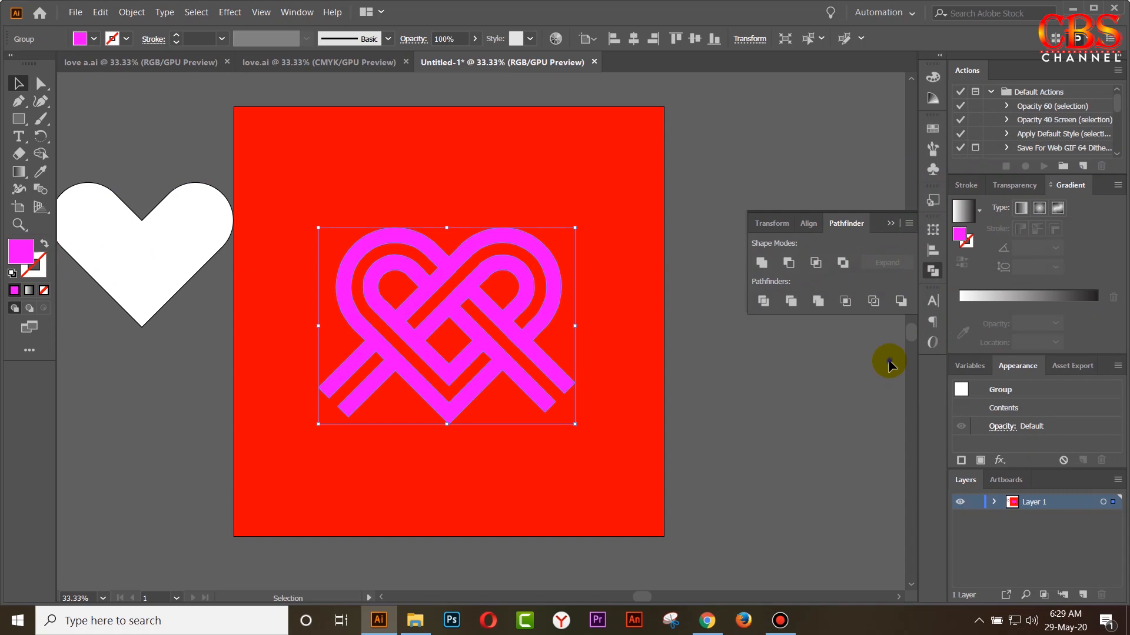
click(889, 365)
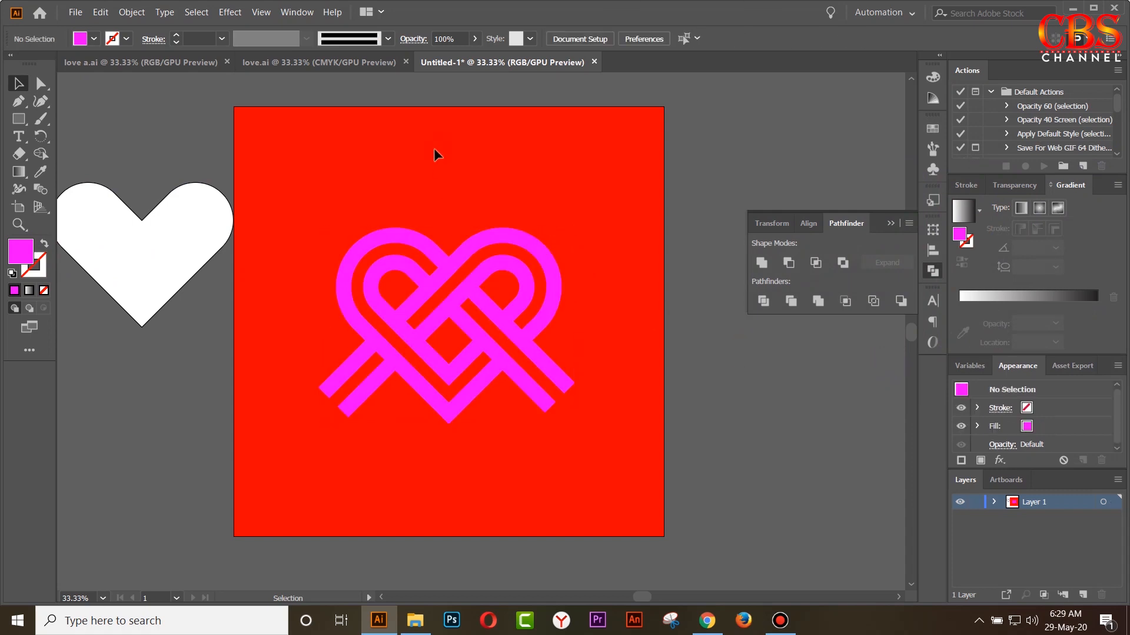
Change the fill of the red background square to black and deselect it
key(a)
click(438, 141)
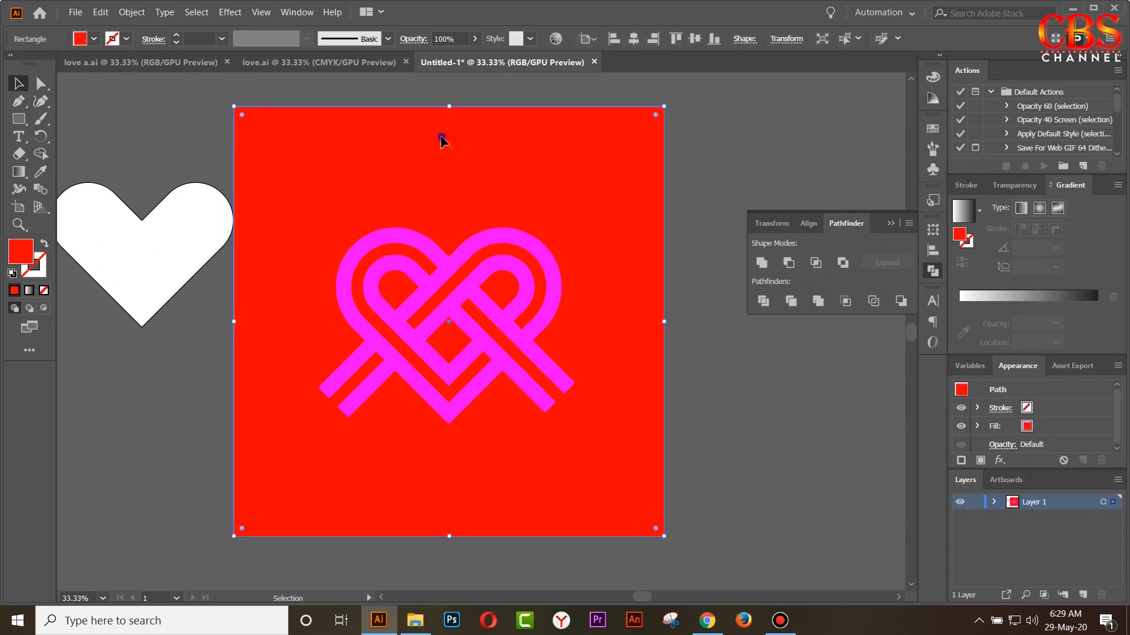
double_click(19, 252)
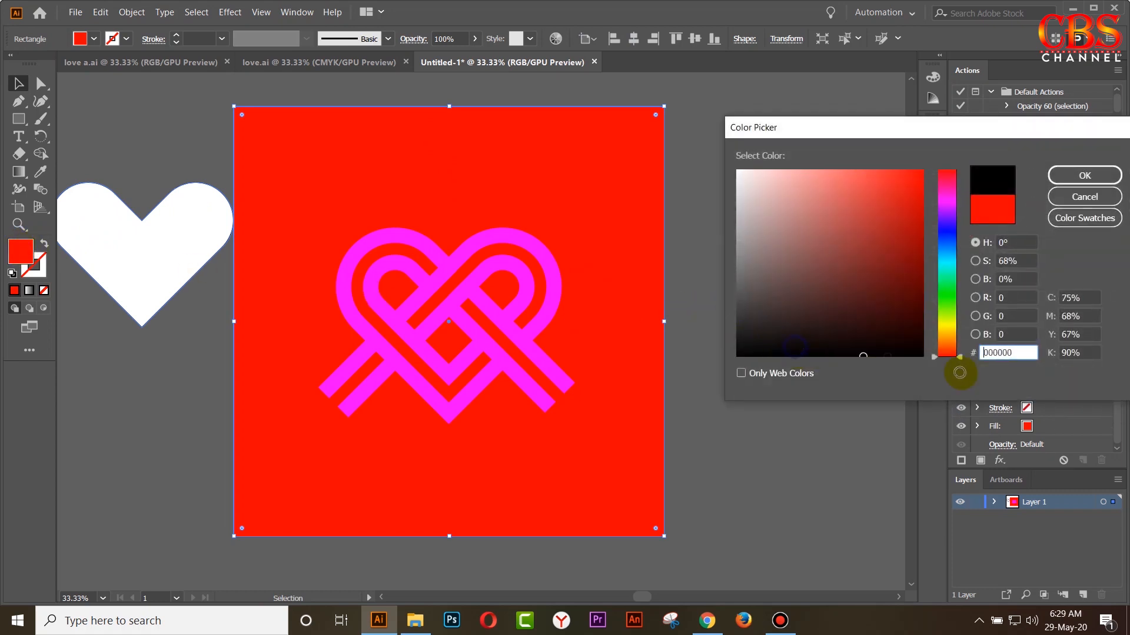
drag(916, 347, 927, 369)
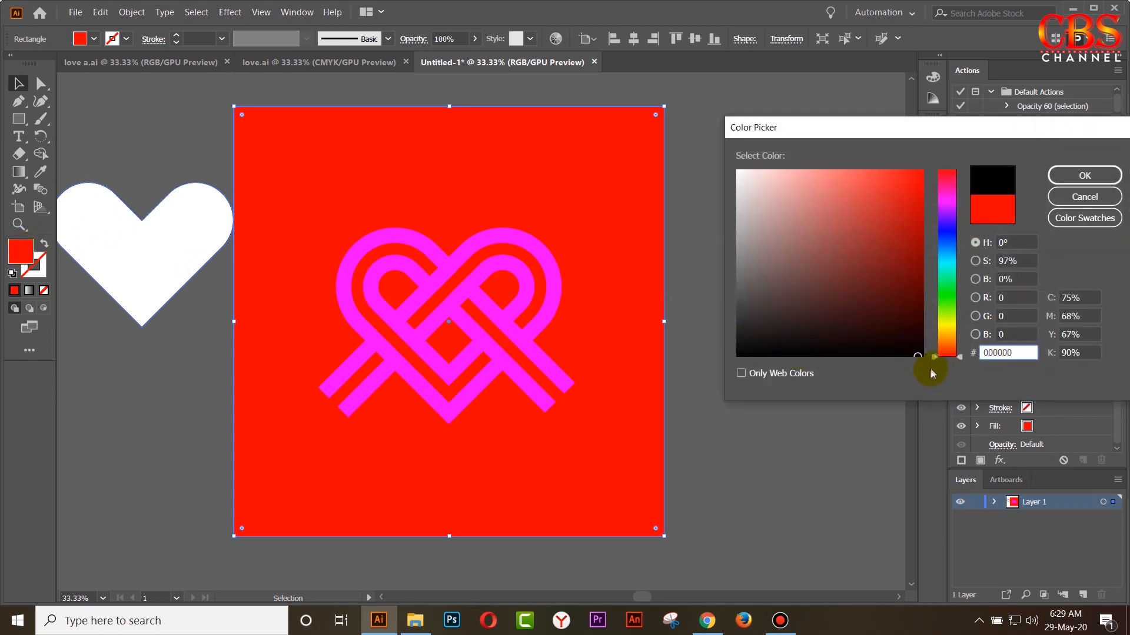
click(1085, 176)
click(762, 359)
click(479, 176)
key(a)
key(ctrl+shift+a)
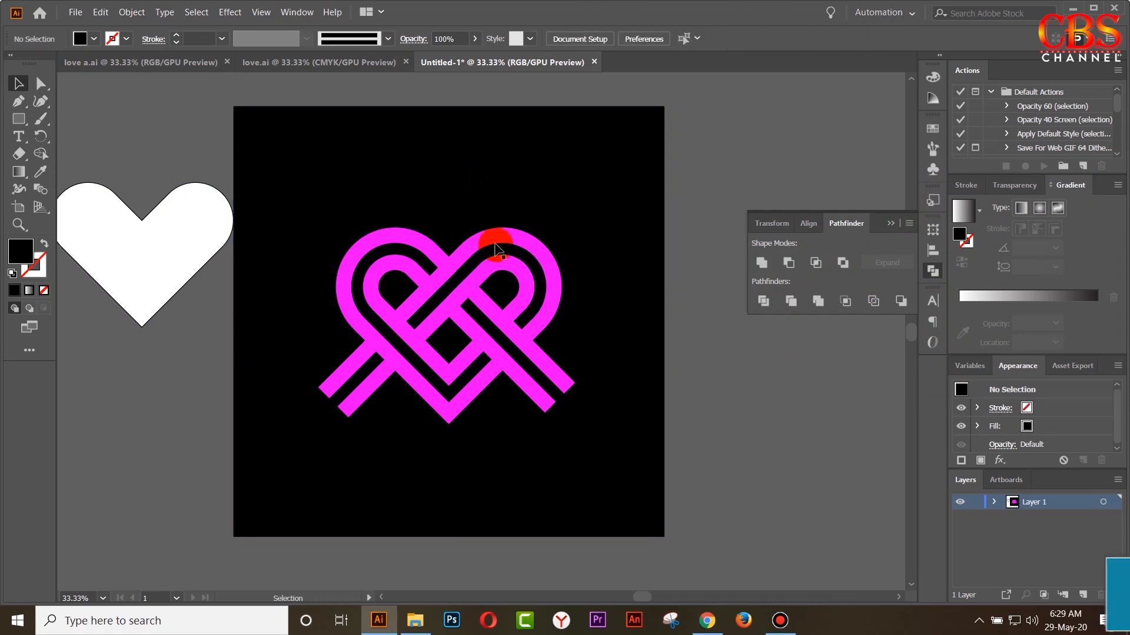
Draw a closed diagonal rectangle with the Pen tool over both right-hand diagonal stripes, where they emerge beneath the heart's central crossing band
click(494, 241)
scroll(471, 257, up, 1)
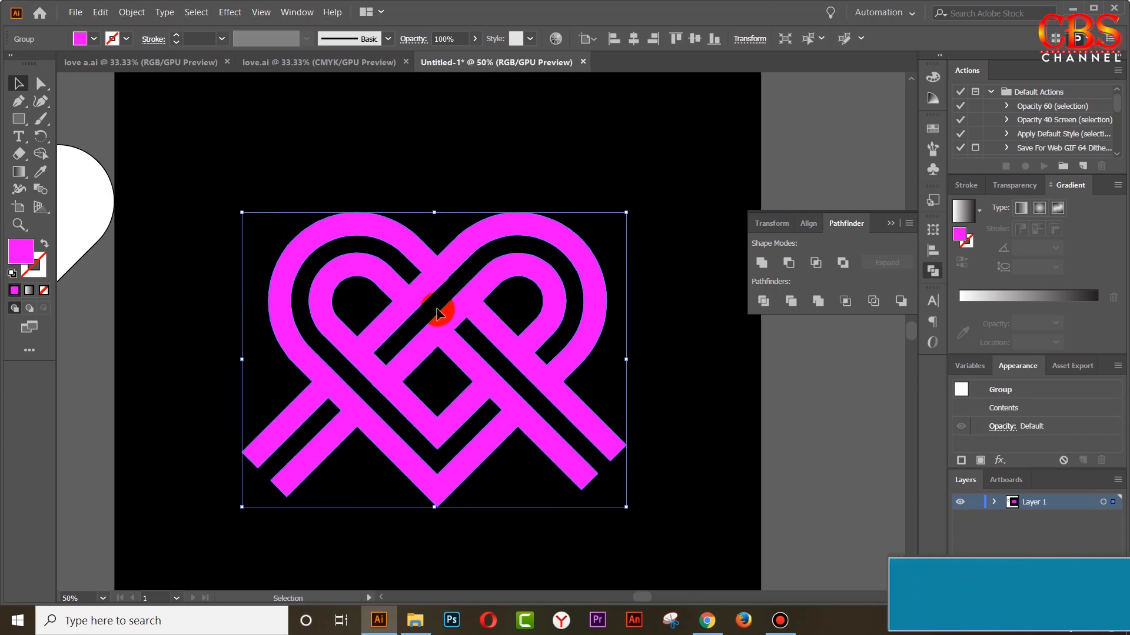
scroll(457, 338, up, 1)
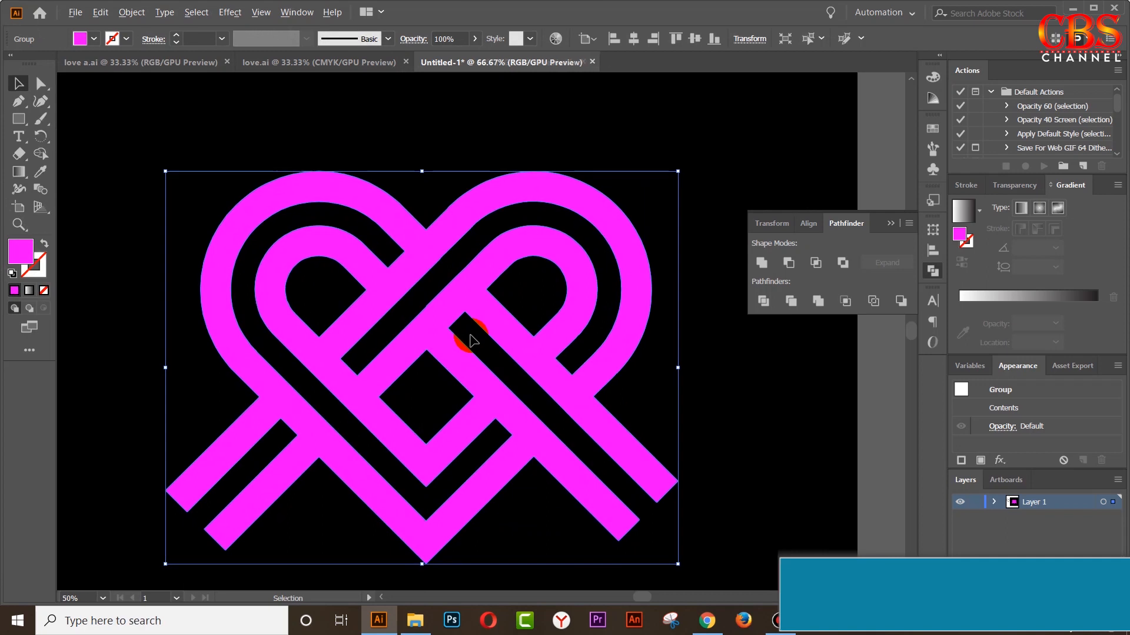
scroll(458, 338, up, 1)
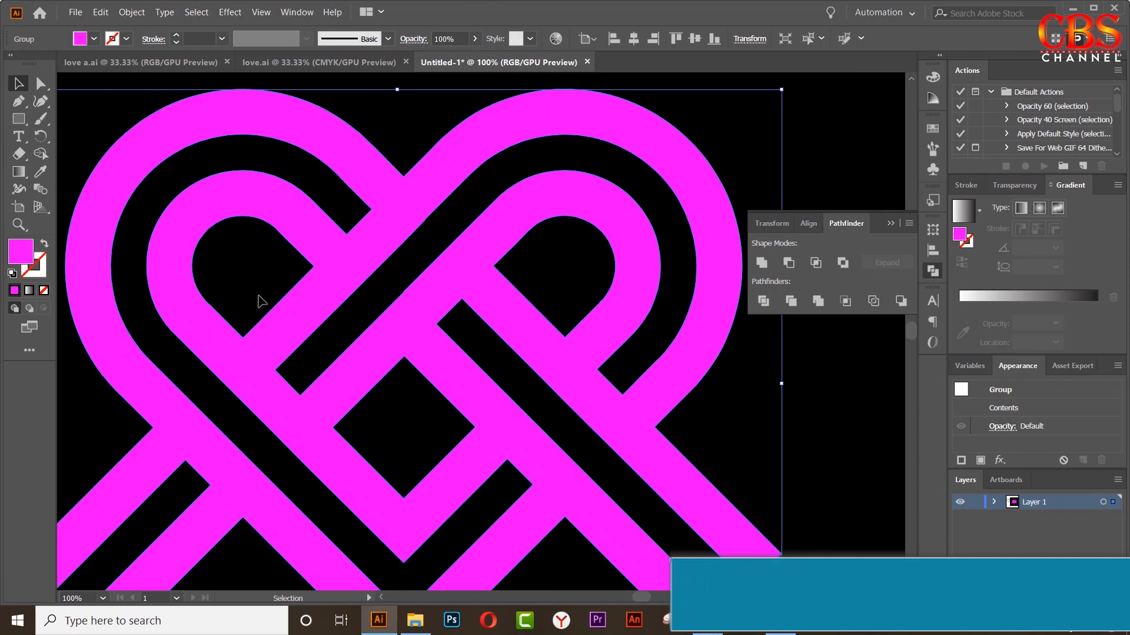
click(20, 105)
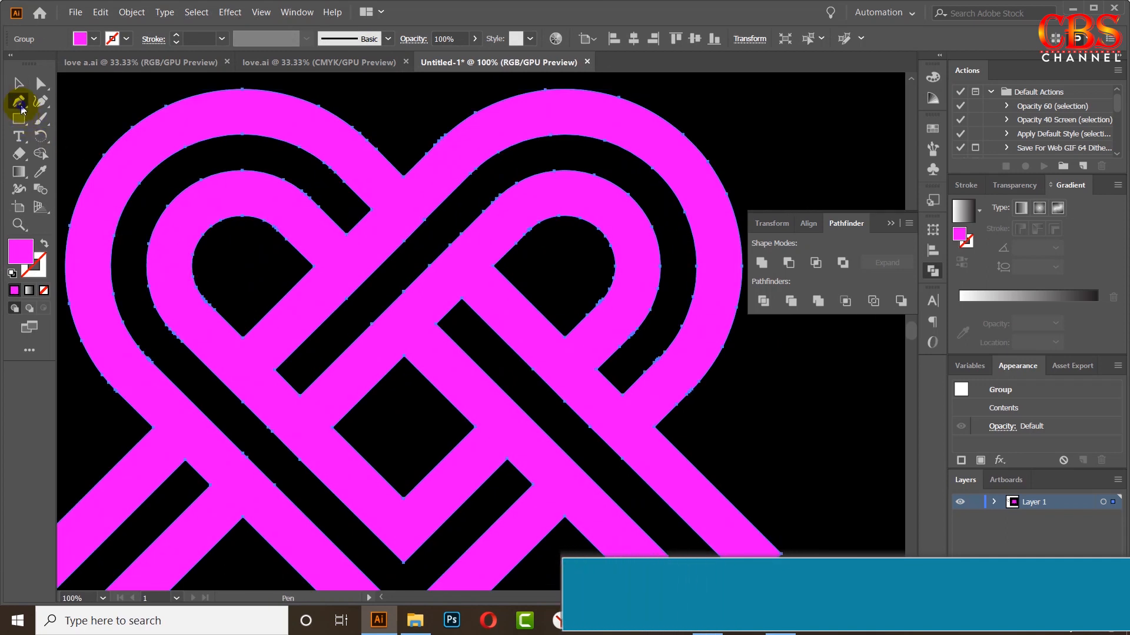
scroll(461, 303, down, 1)
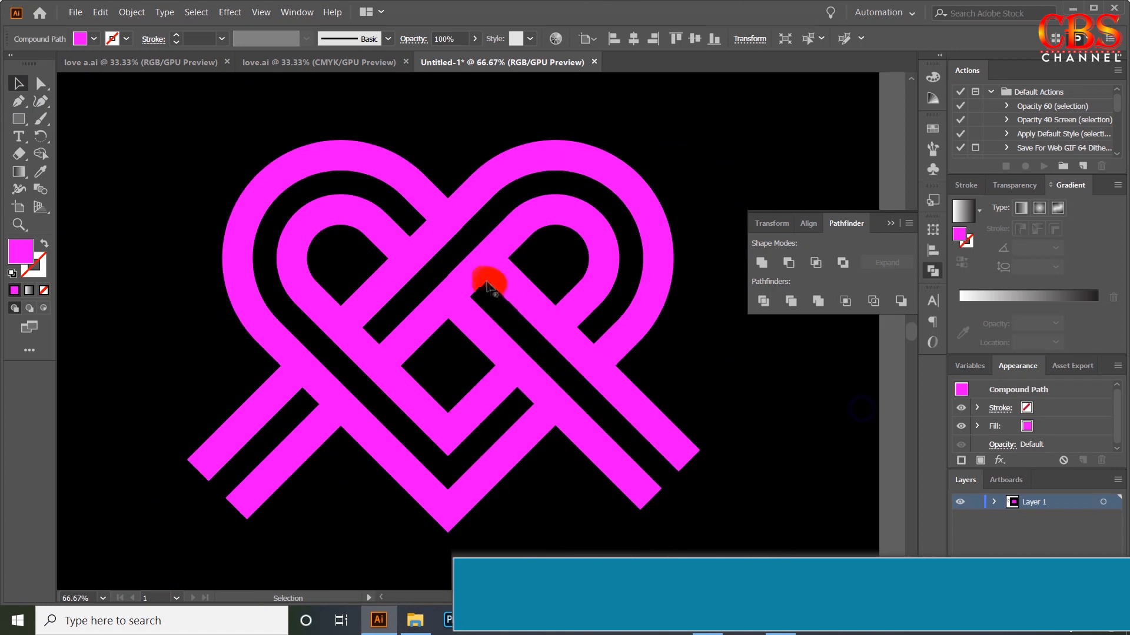
key(ctrl+shift+a)
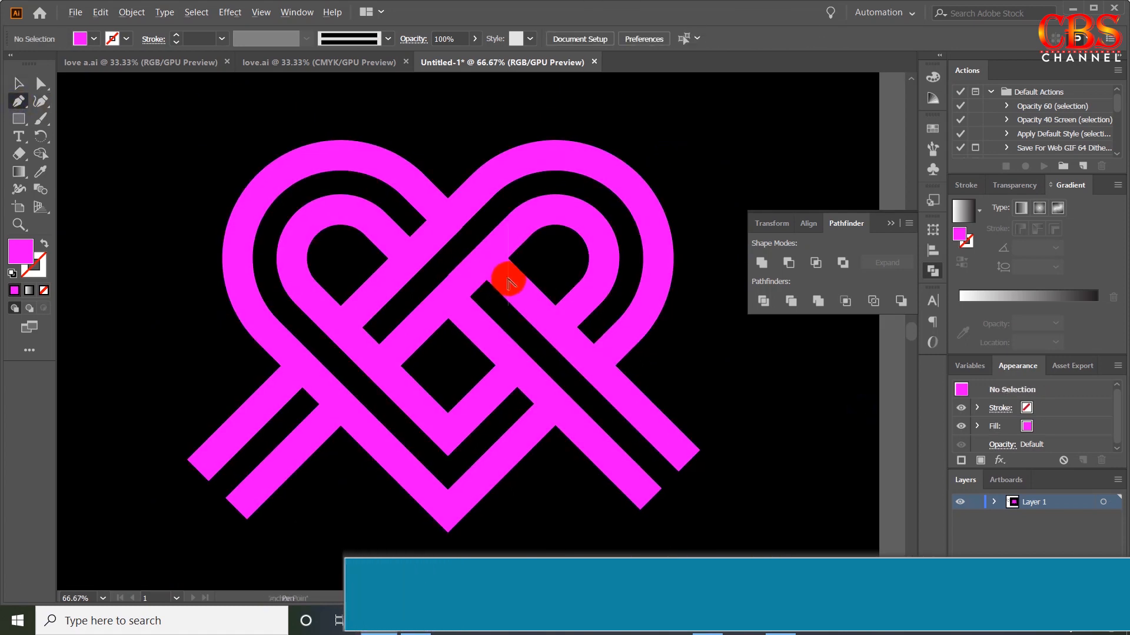
scroll(504, 277, up, 2)
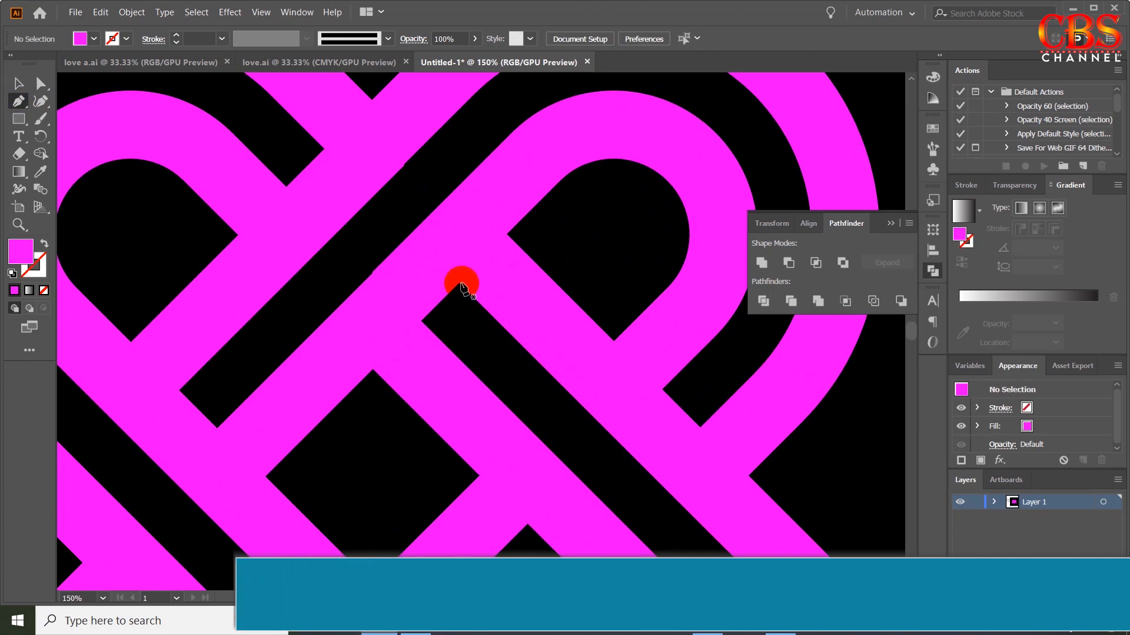
drag(458, 285, 509, 237)
mouse_move(551, 282)
mouse_down()
mouse_move(566, 298)
mouse_move(547, 283)
mouse_up()
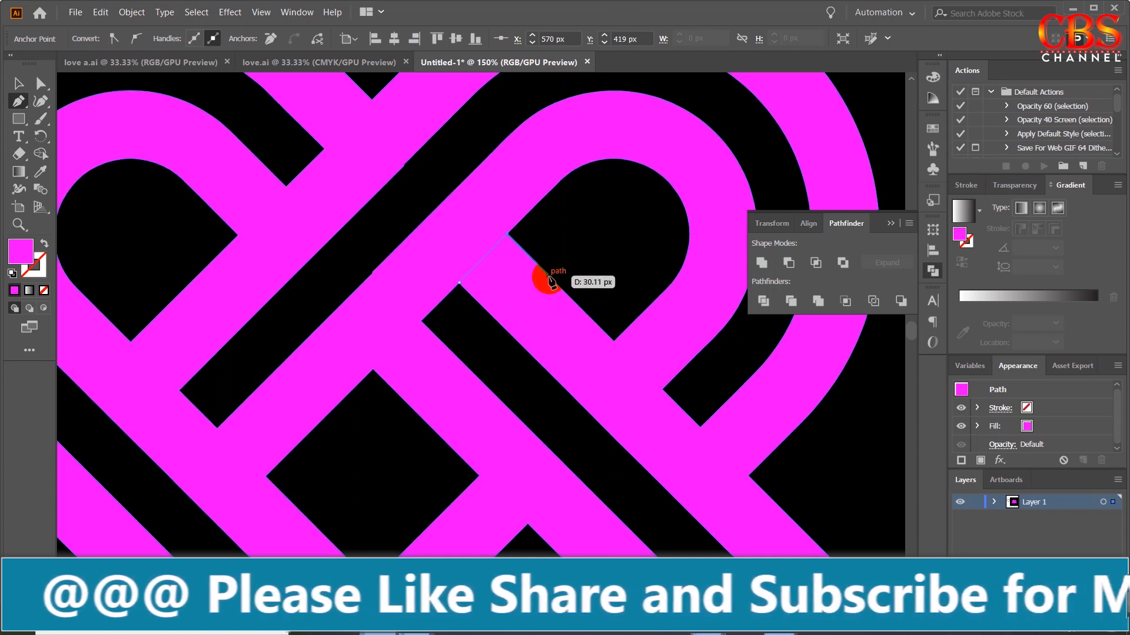
click(552, 279)
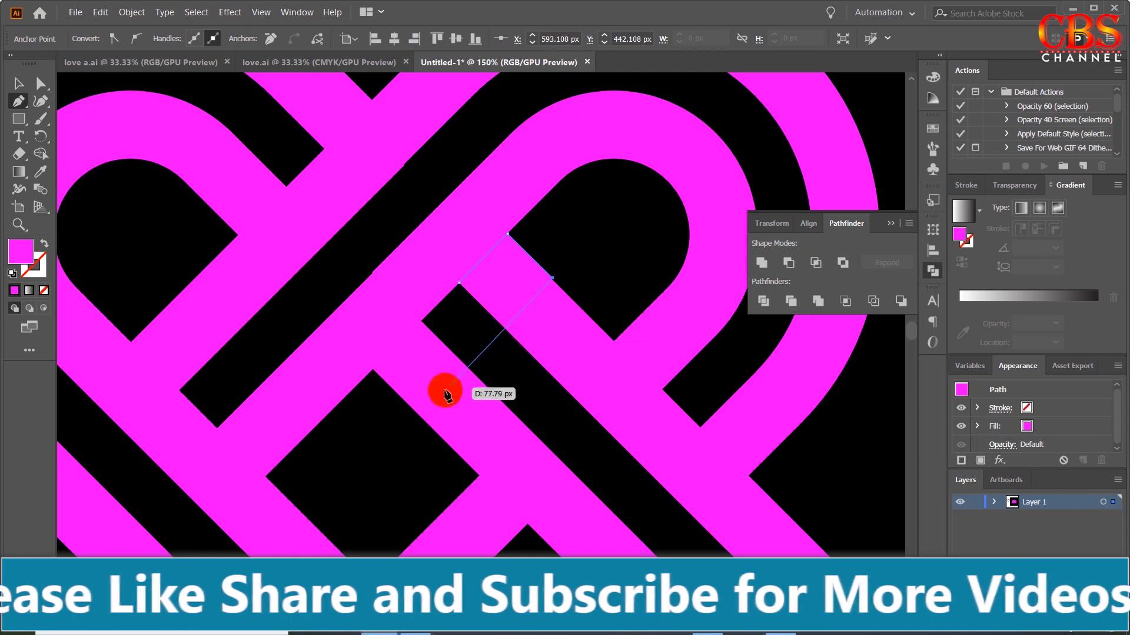
click(417, 414)
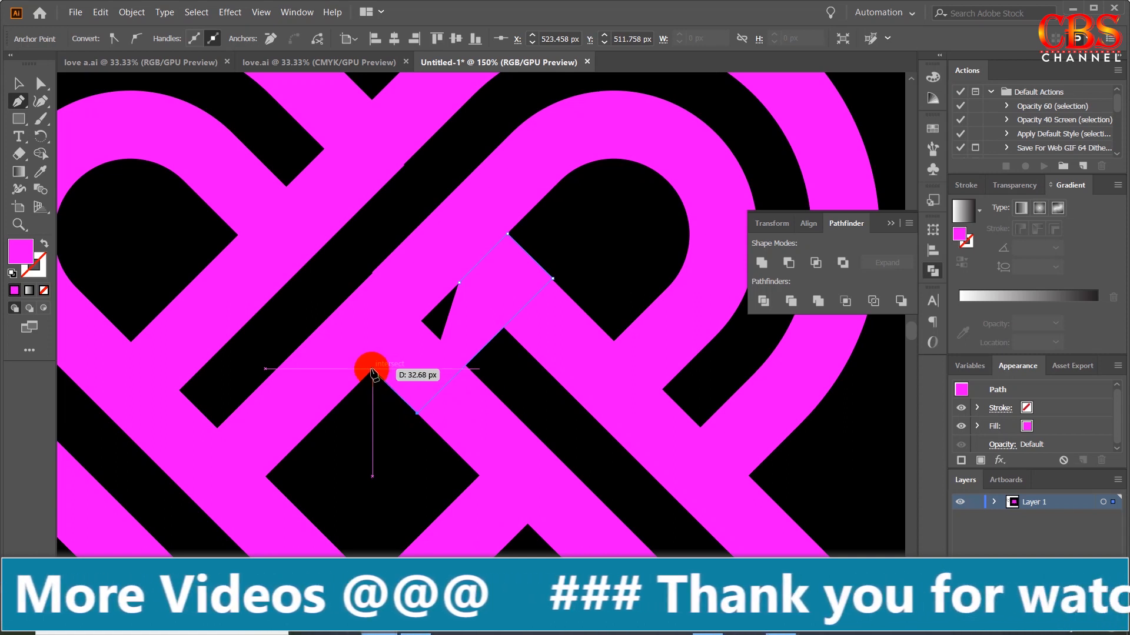
click(372, 370)
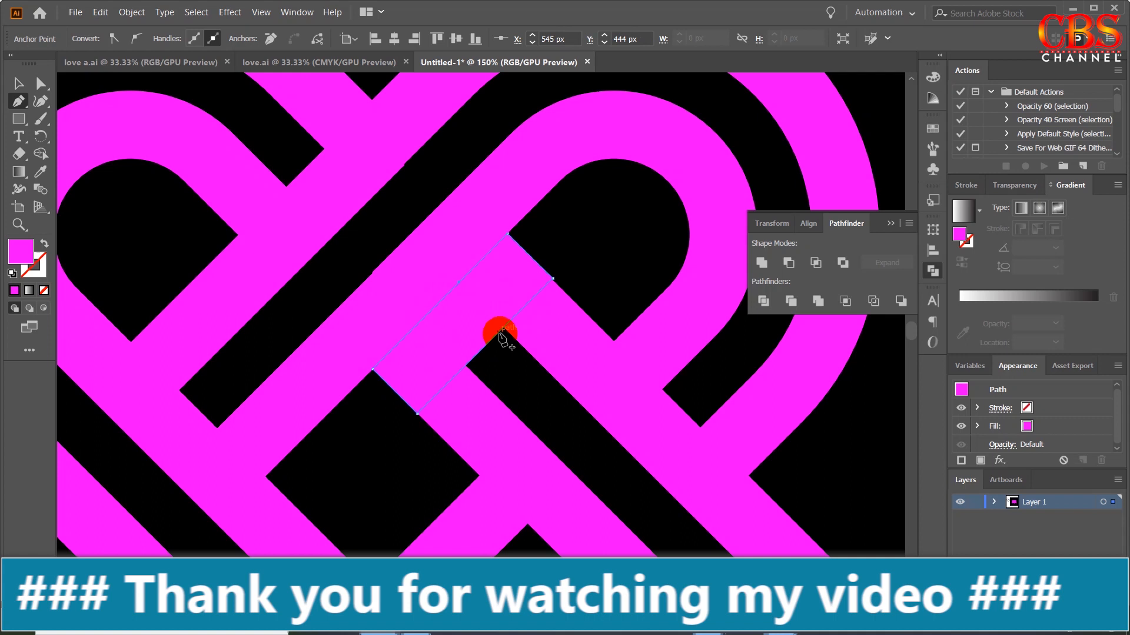
Fill the new diagonal rectangle with black and deselect it
scroll(498, 334, down, 1)
scroll(498, 335, down, 1)
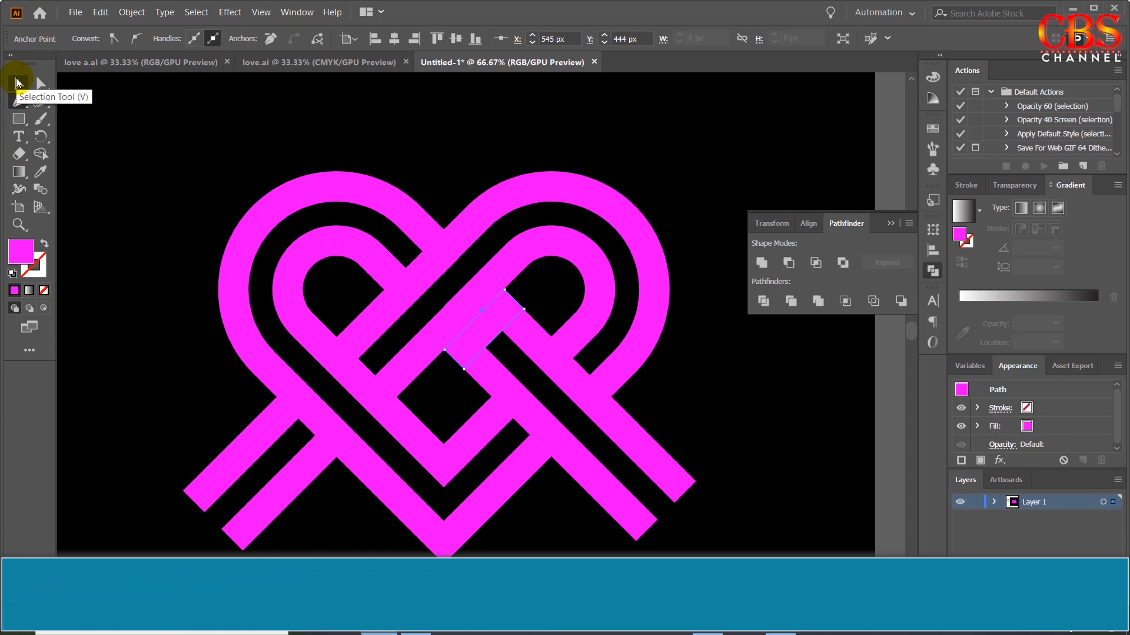
double_click(26, 252)
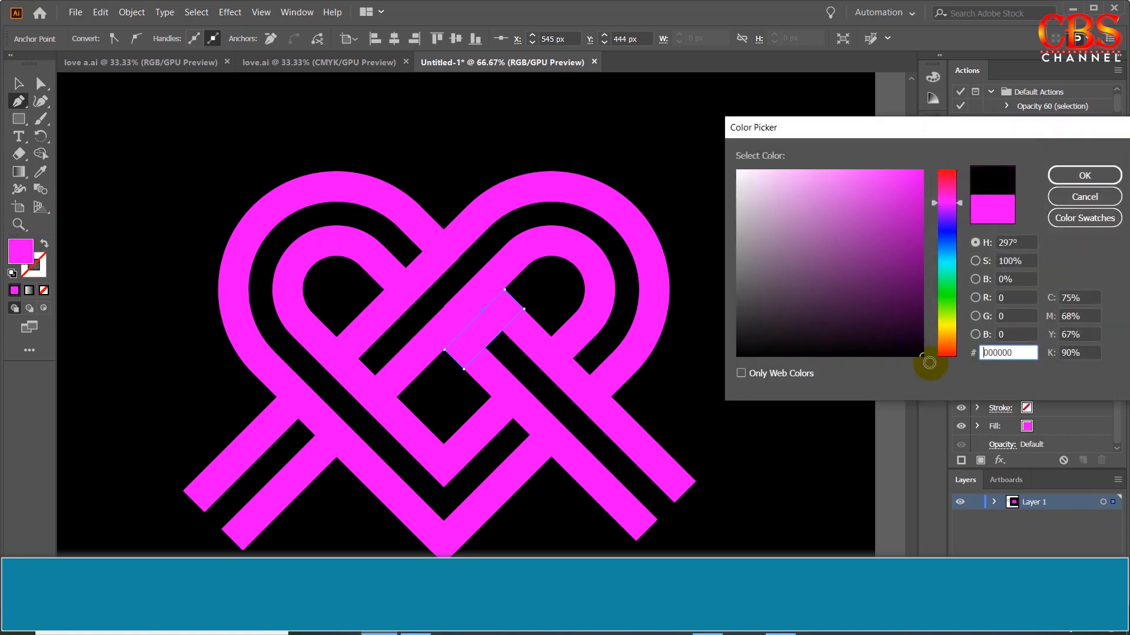
click(1085, 175)
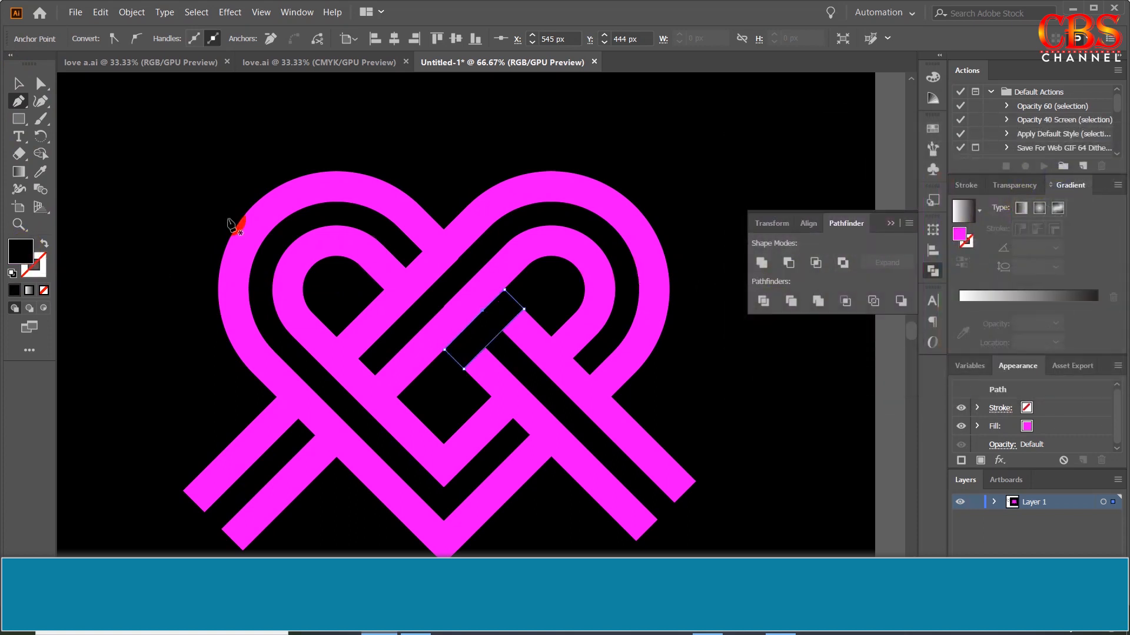
click(22, 85)
click(238, 119)
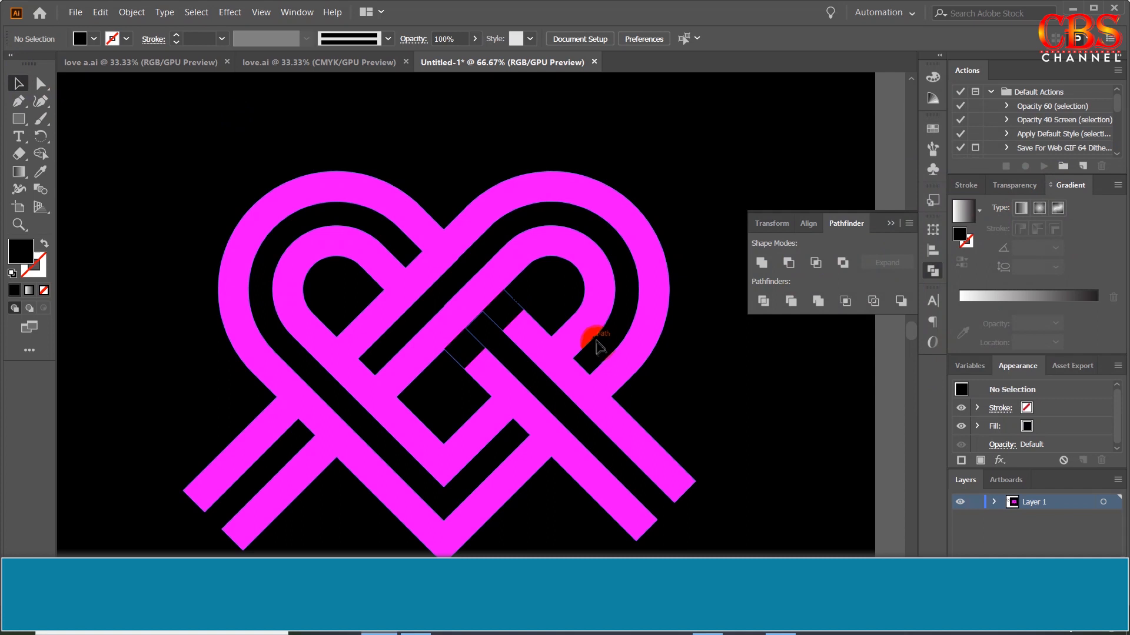
click(589, 200)
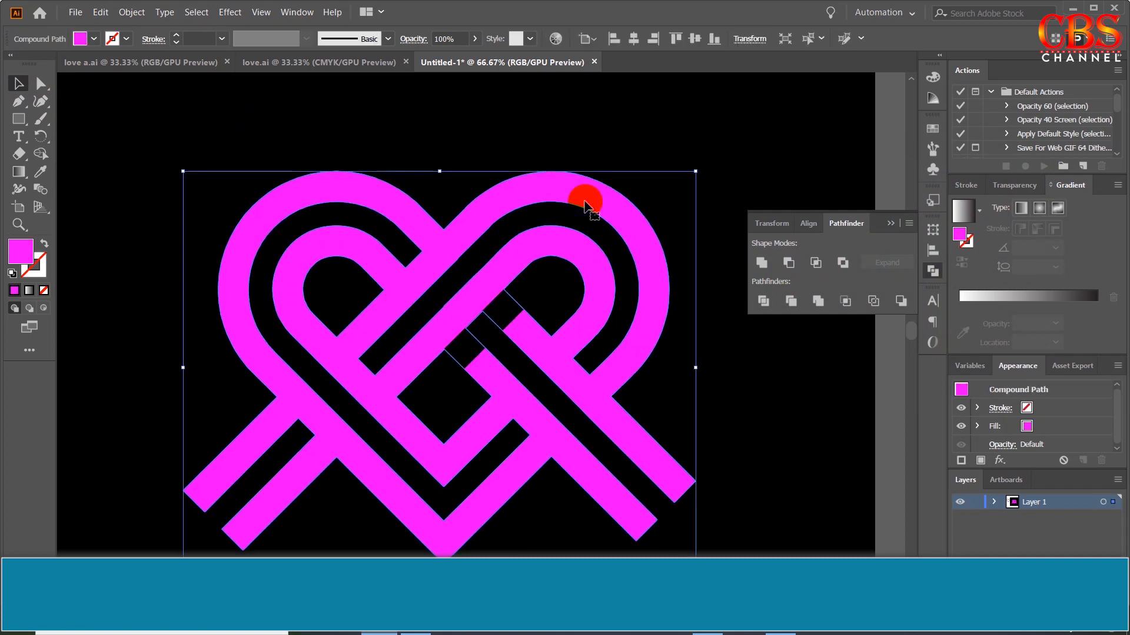
shift+click(504, 315)
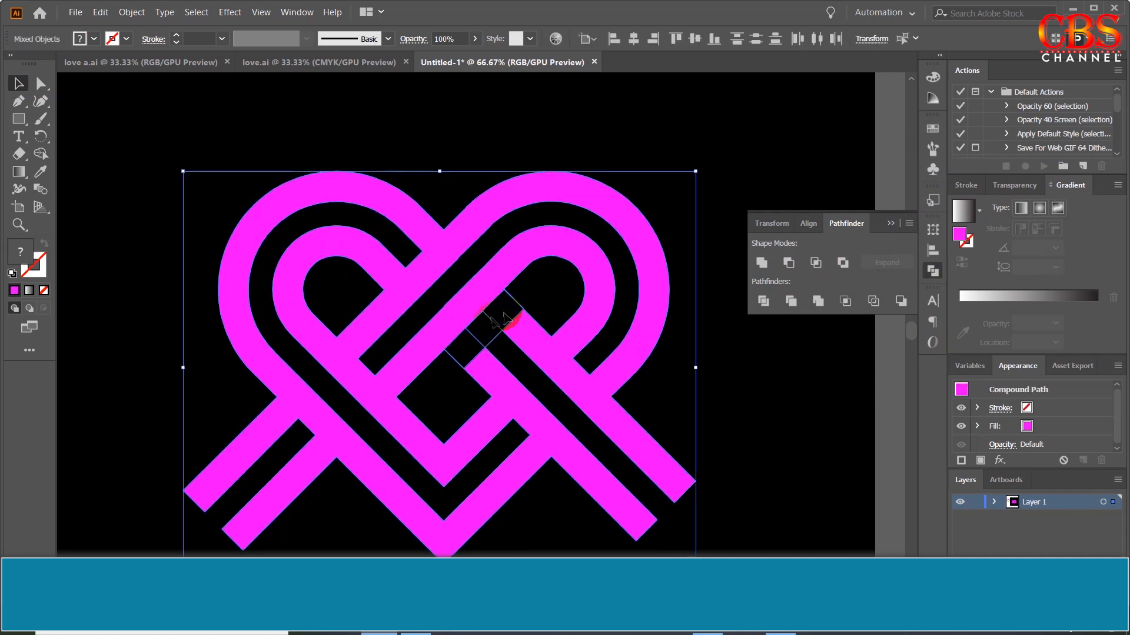
click(41, 154)
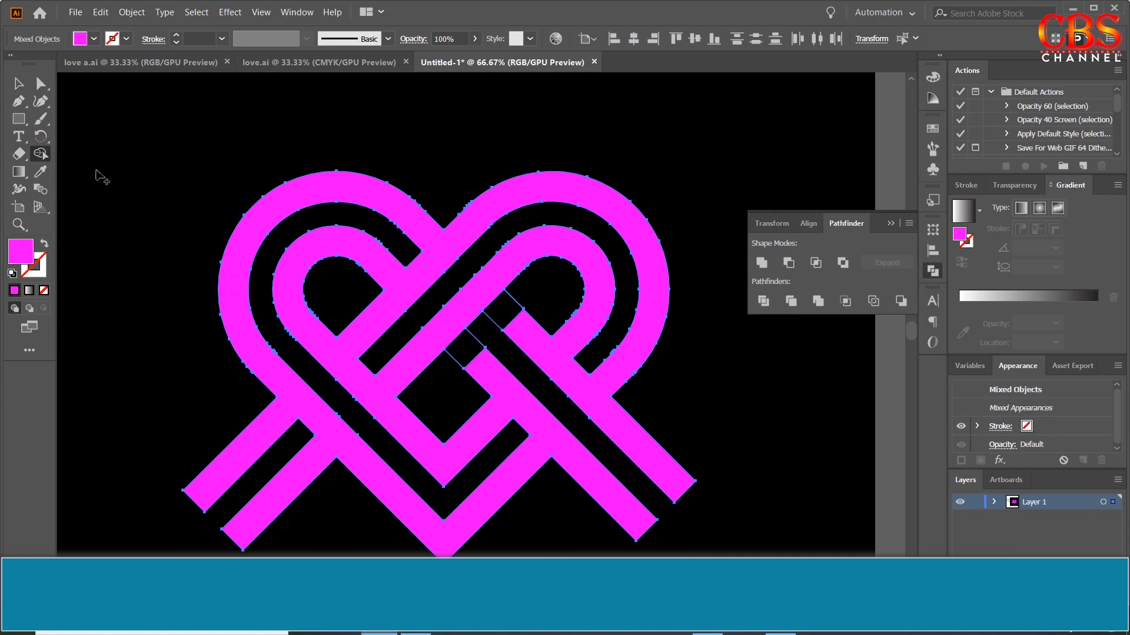
click(18, 83)
scroll(479, 276, down, 3)
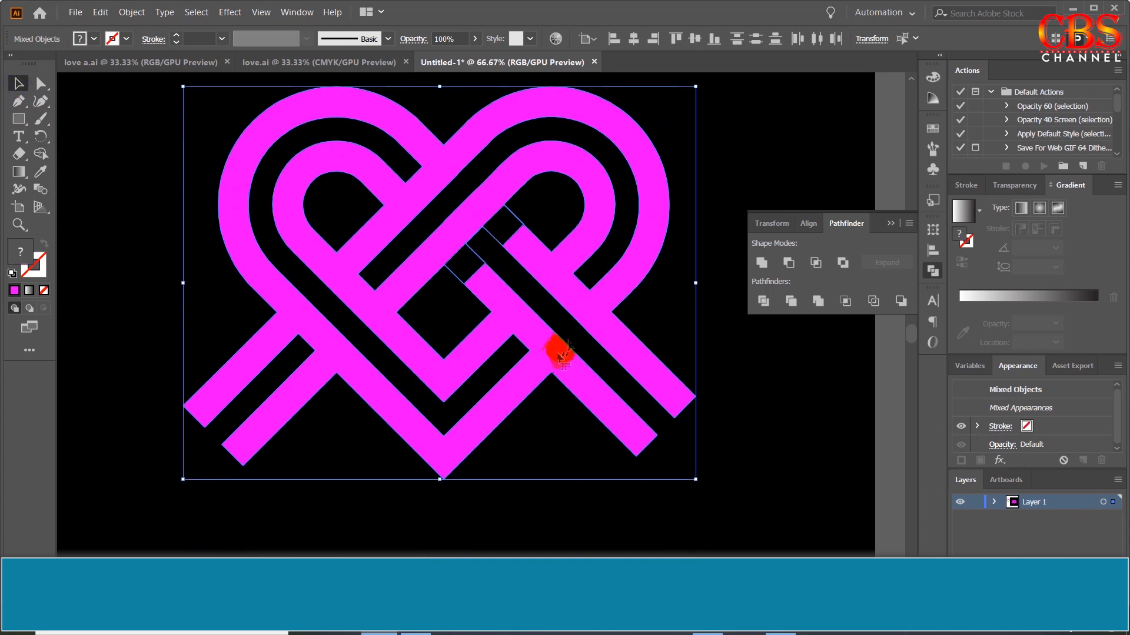
scroll(510, 378, down, 1)
click(134, 203)
Place a copy of the black rectangle over the heart's lower right stripes, snug against the edge of the right-hand diagonal band
click(511, 270)
drag(511, 270, 531, 383)
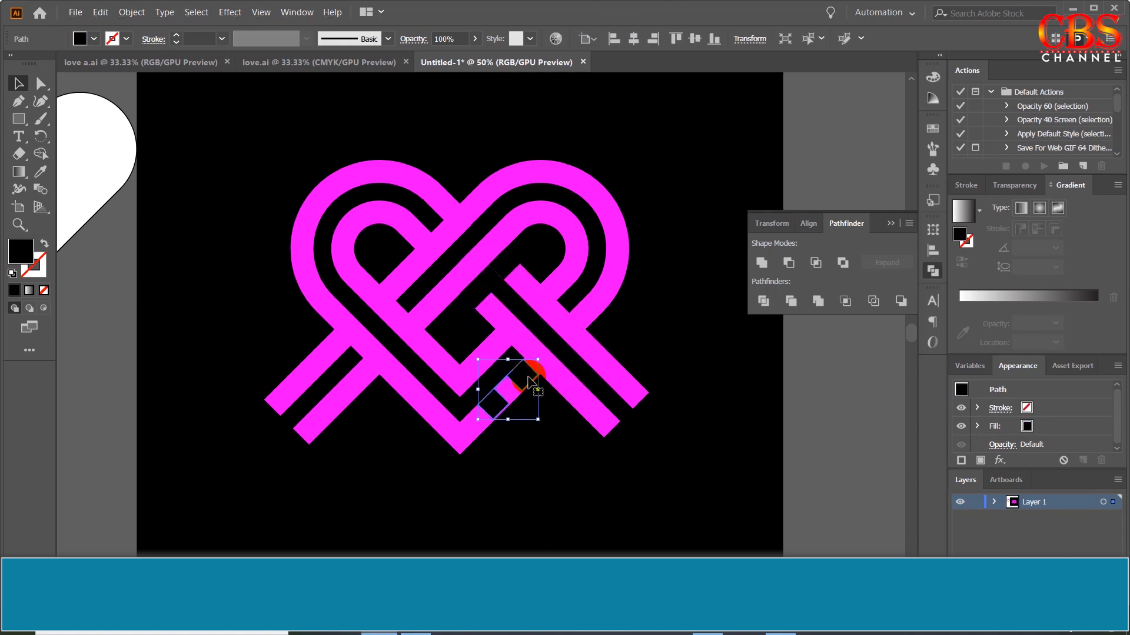
mouse_move(549, 369)
mouse_down()
mouse_move(560, 384)
mouse_move(553, 415)
mouse_move(533, 401)
mouse_move(537, 383)
mouse_up()
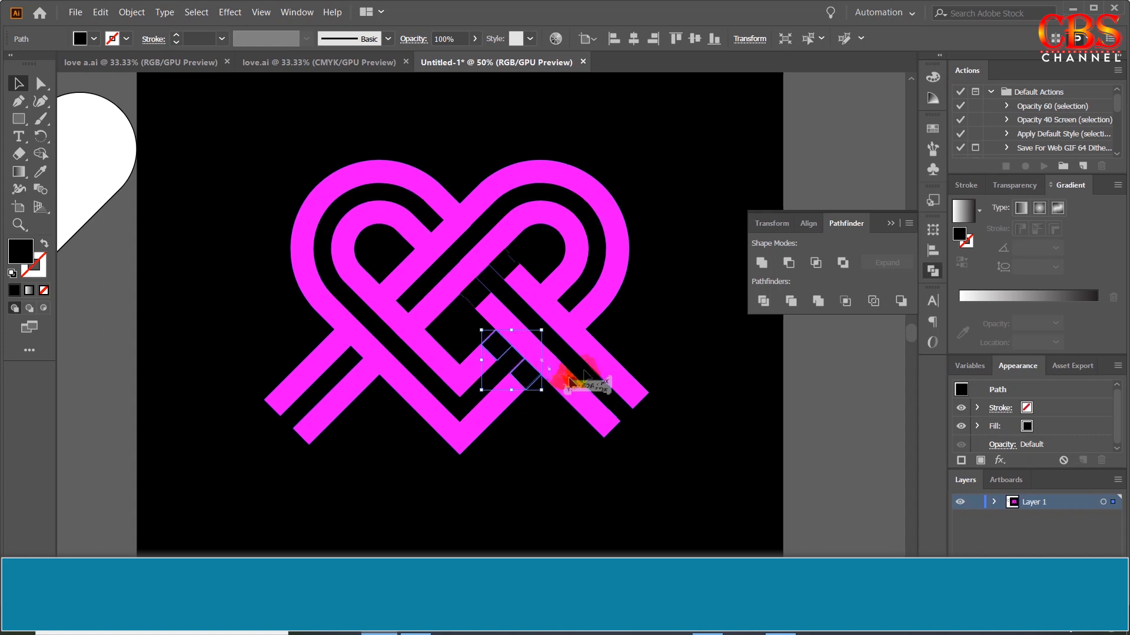
click(696, 348)
scroll(565, 324, up, 2)
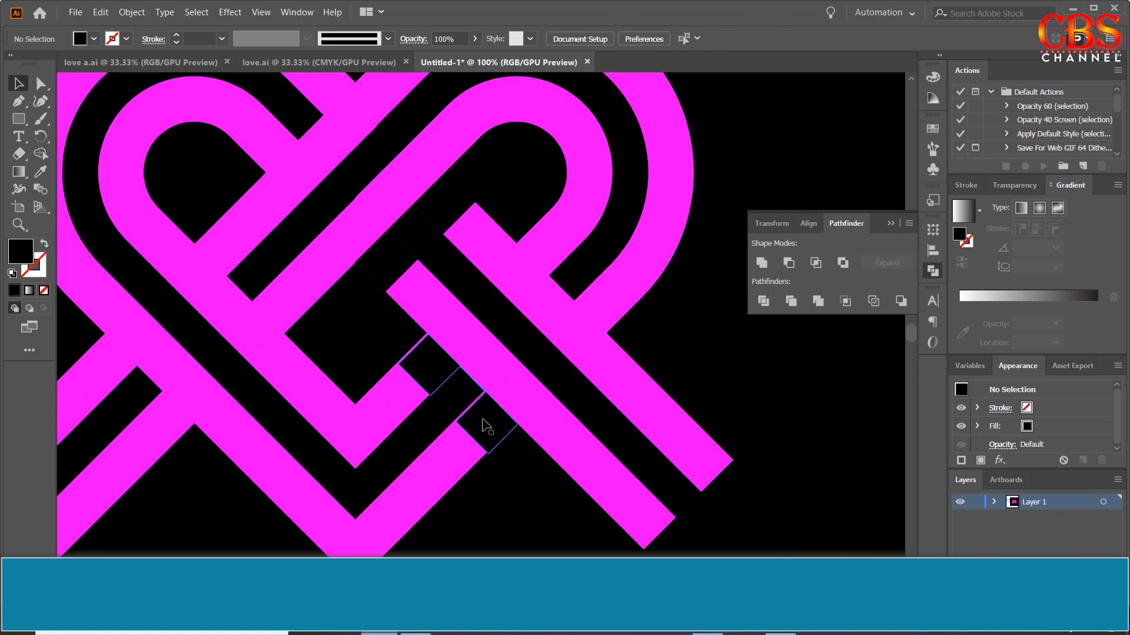
drag(480, 417, 478, 415)
click(484, 491)
drag(494, 495, 626, 450)
click(632, 371)
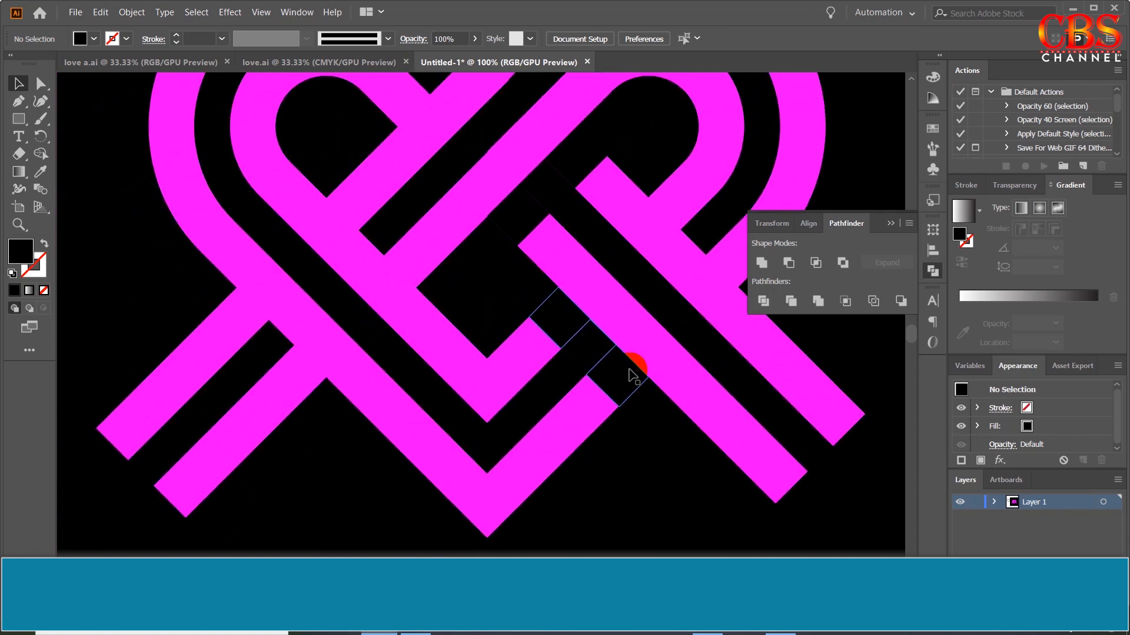
Copy the lower right black rectangle horizontally onto the lower left diagonal stripes, against the heart's outer edge, and deselect it
drag(633, 377, 304, 378)
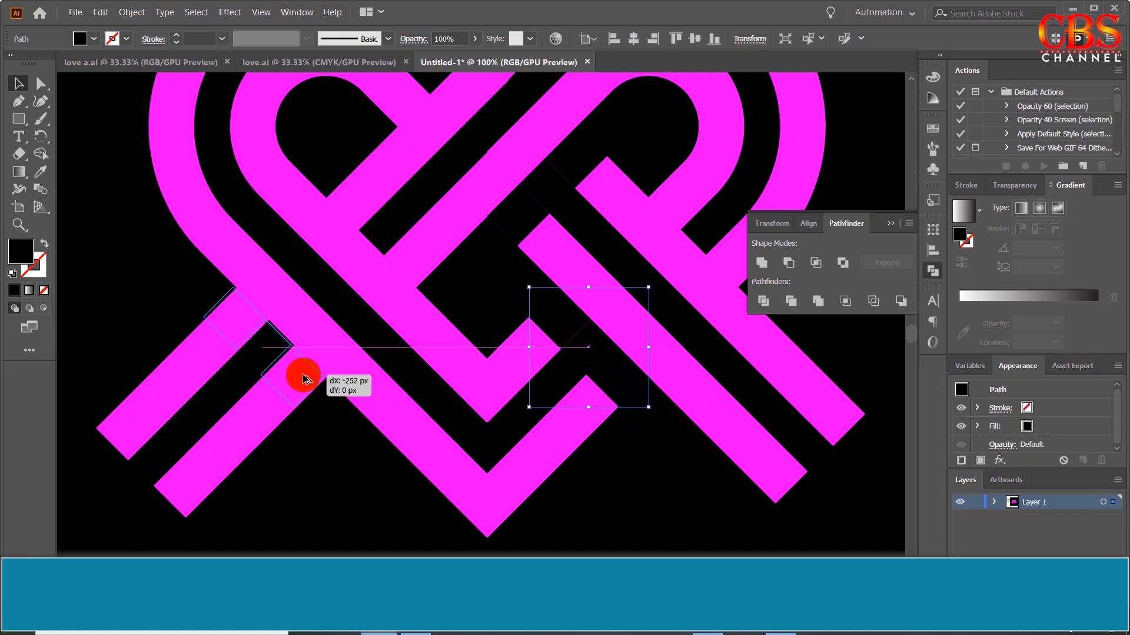
drag(307, 377, 309, 378)
click(328, 471)
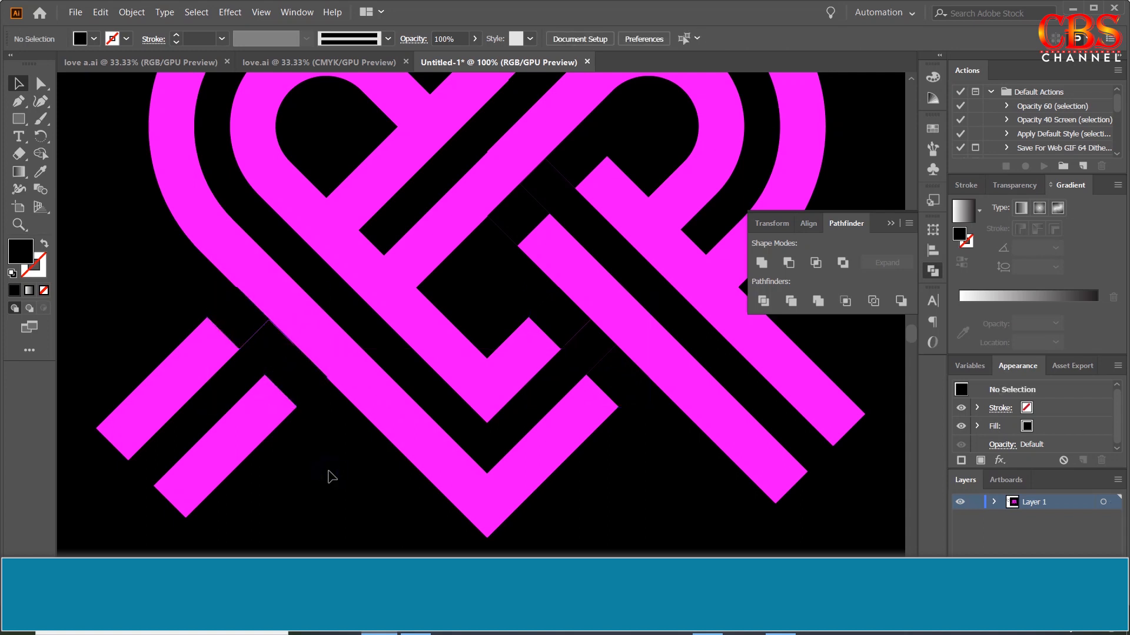
scroll(339, 474, down, 1)
scroll(339, 474, down, 1)
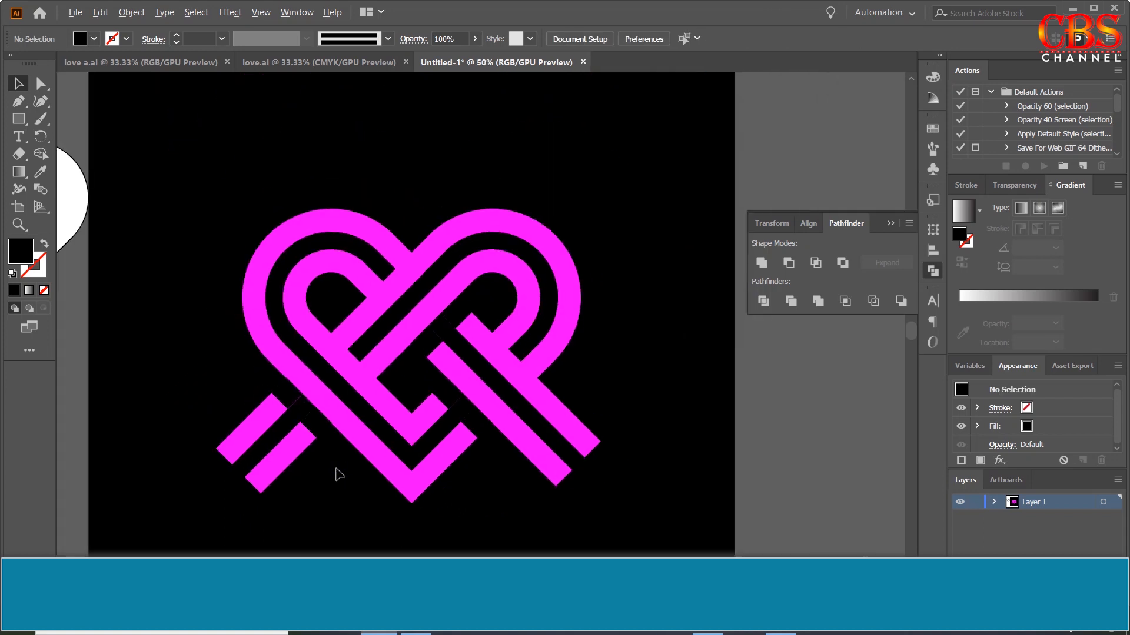
Select all three black rectangles at the crossings and set their blending mode to Multiply
click(441, 353)
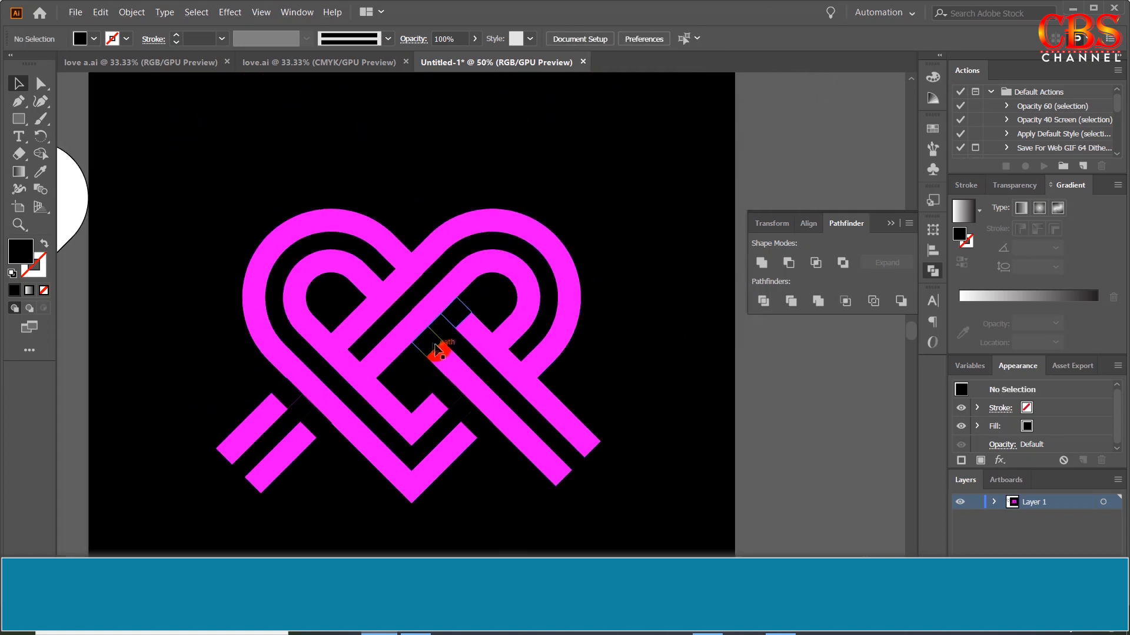
shift+click(477, 431)
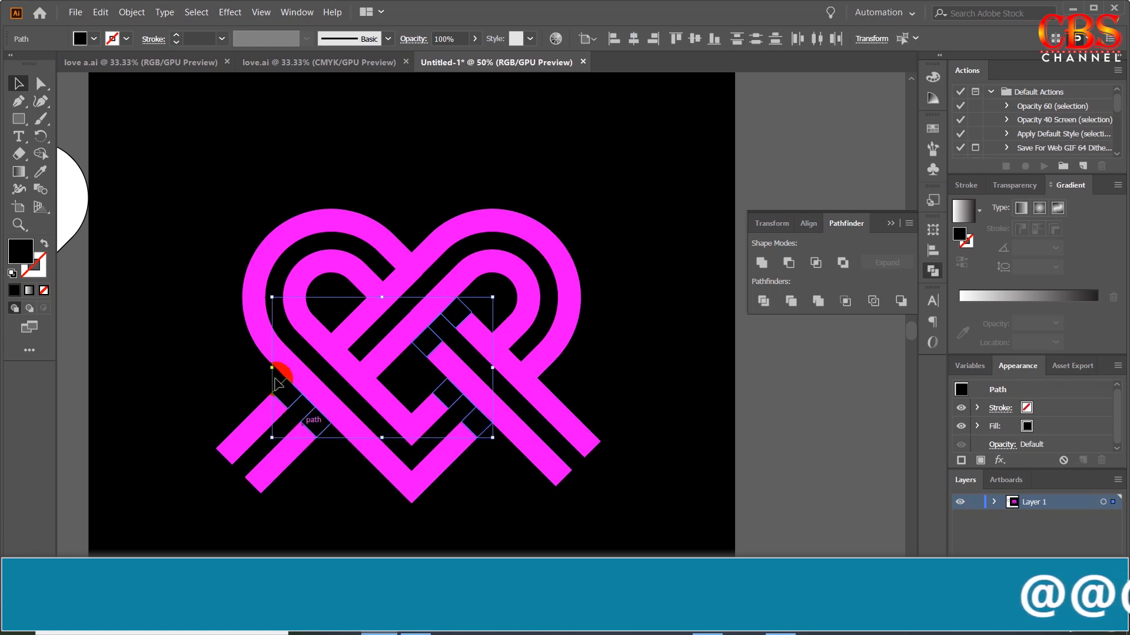
click(414, 40)
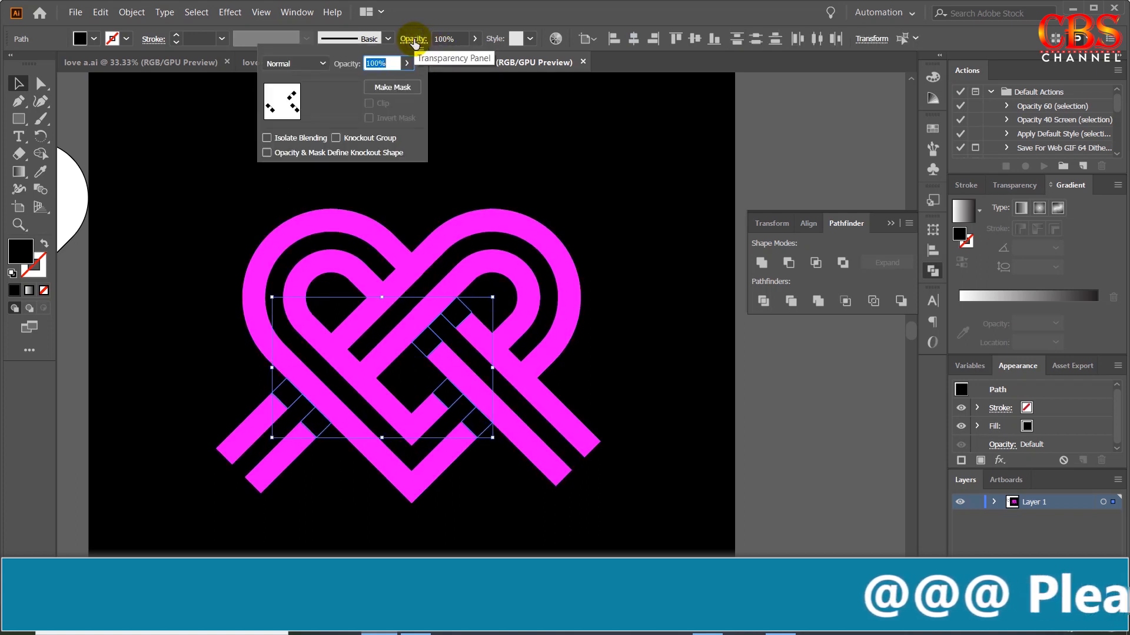
click(322, 63)
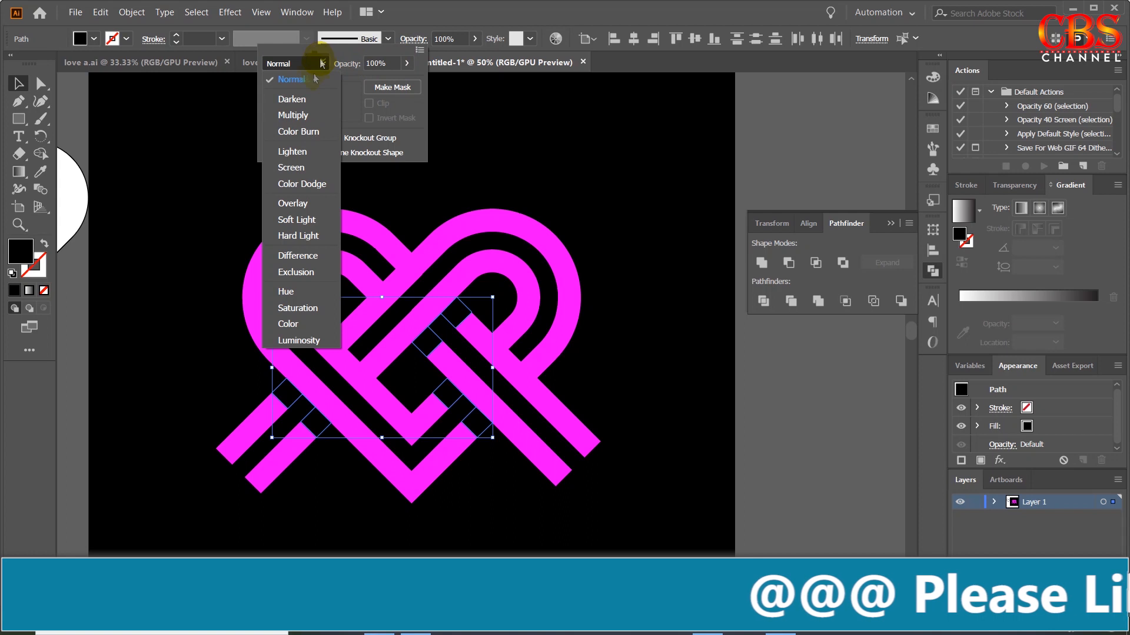
click(299, 120)
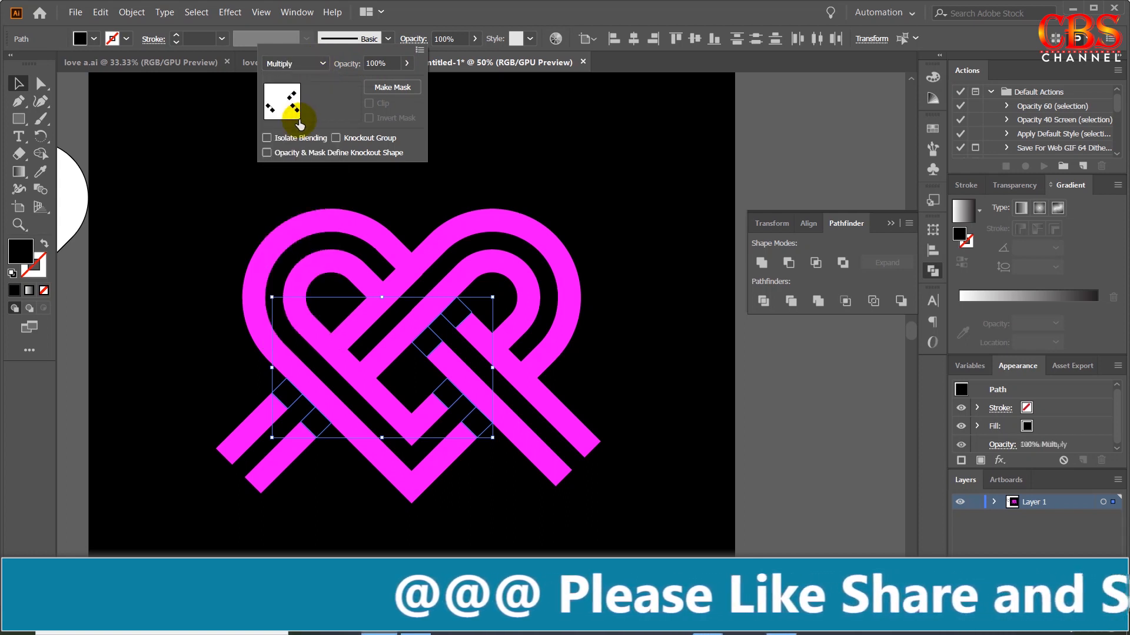
Set the opacity of the three selected black rectangles at the crossings to 50%
click(351, 64)
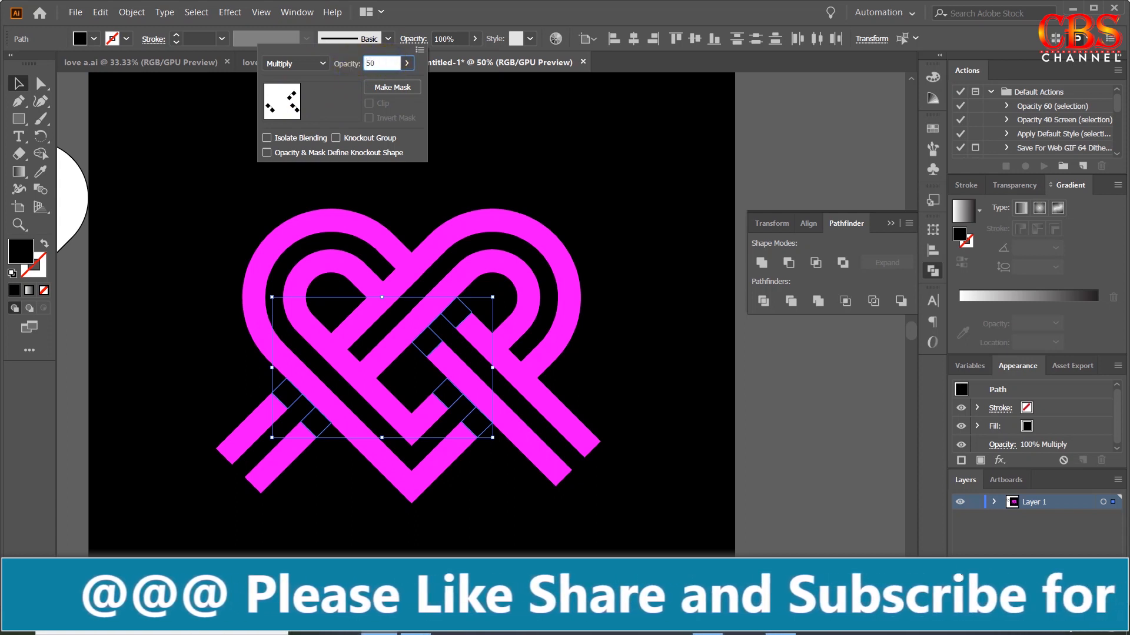
Try the Overlay blending mode on the three crossing rectangles and switch them back to Multiply
click(323, 64)
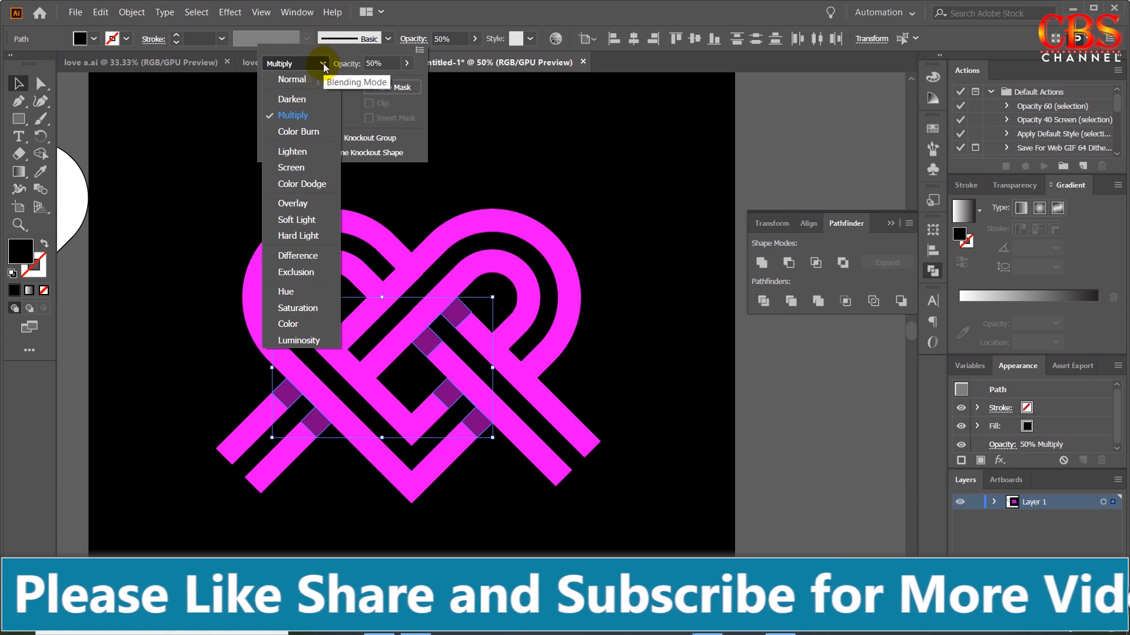
click(292, 205)
click(308, 63)
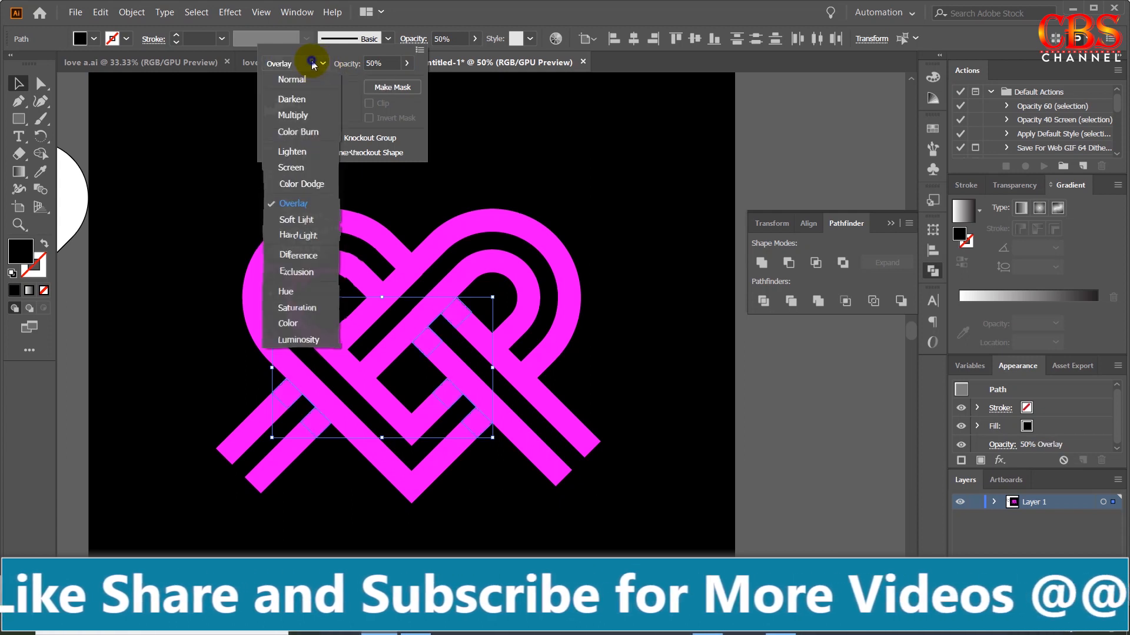
click(298, 111)
Deselect the shadow rectangles and move the white heart farther away from the artboard
click(485, 111)
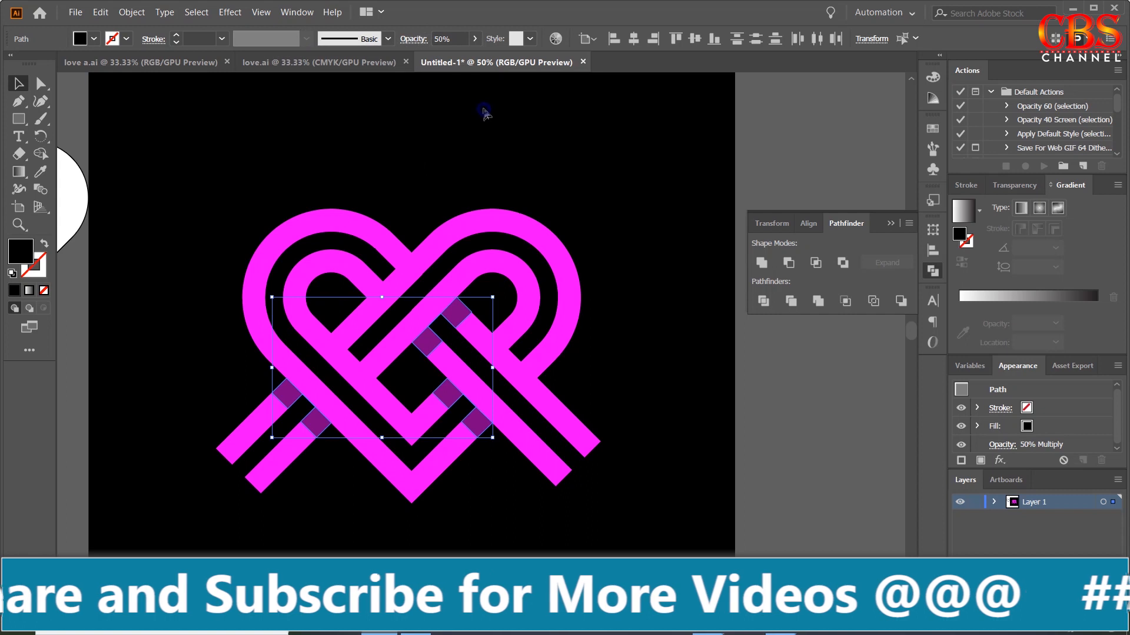
click(811, 140)
scroll(577, 181, down, 1)
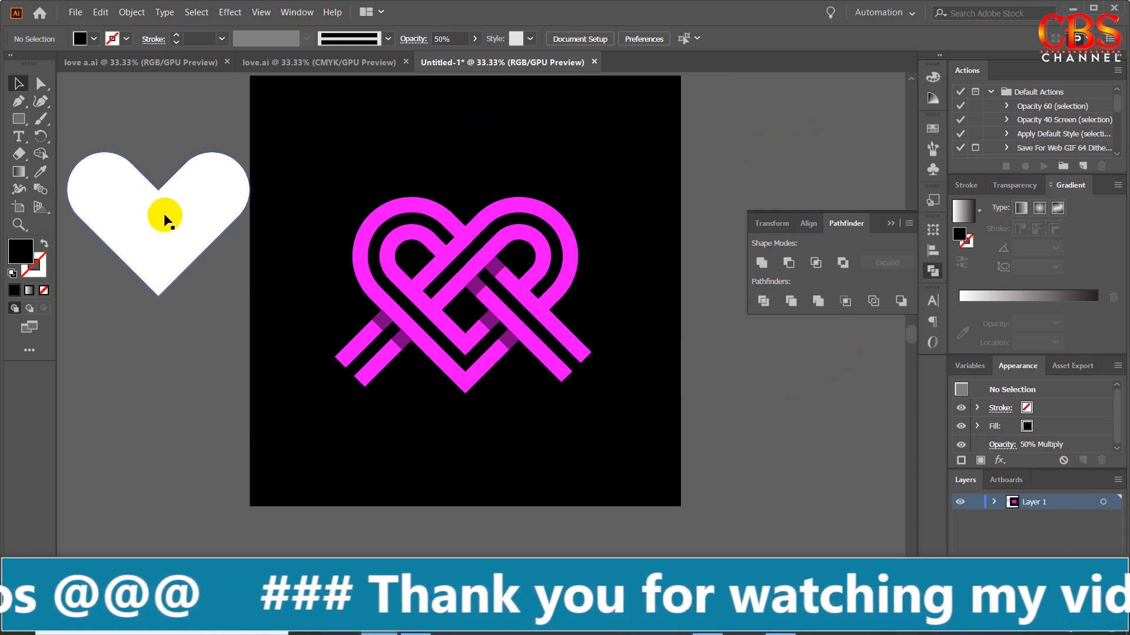
drag(164, 216, 126, 221)
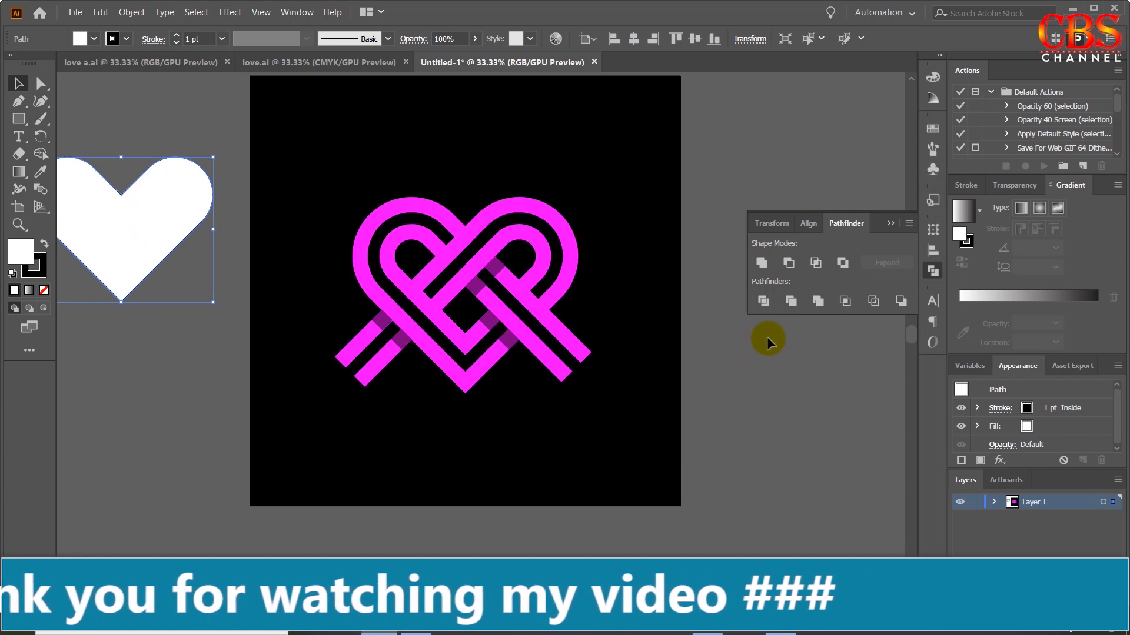
Change the striped heart's fill from magenta to red #ff0837 and deselect it
scroll(586, 327, up, 1)
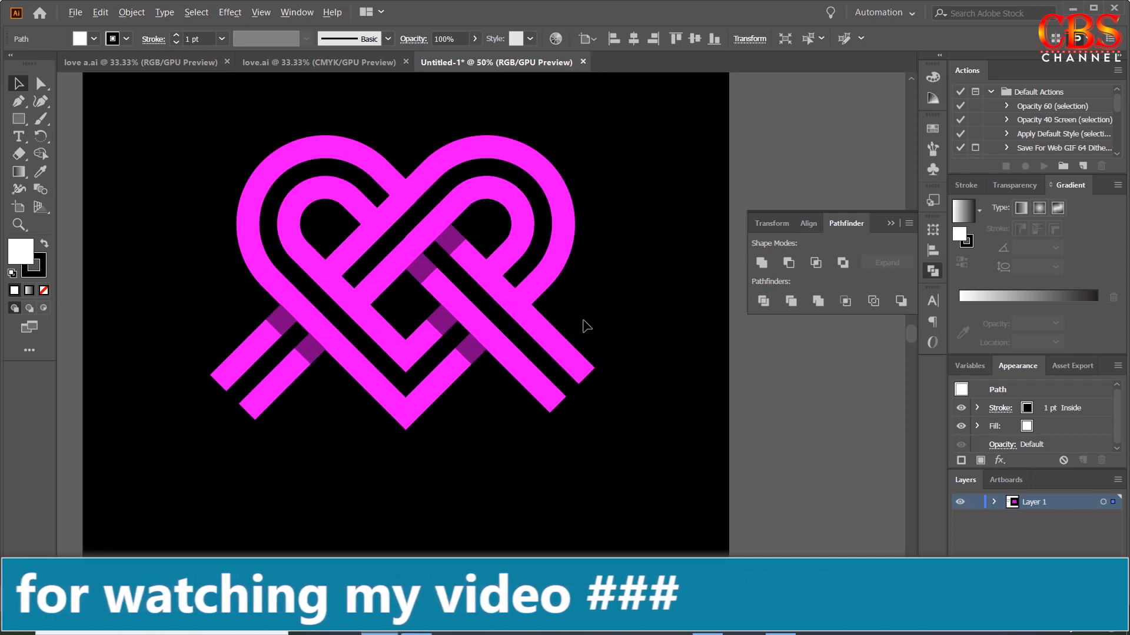
click(538, 322)
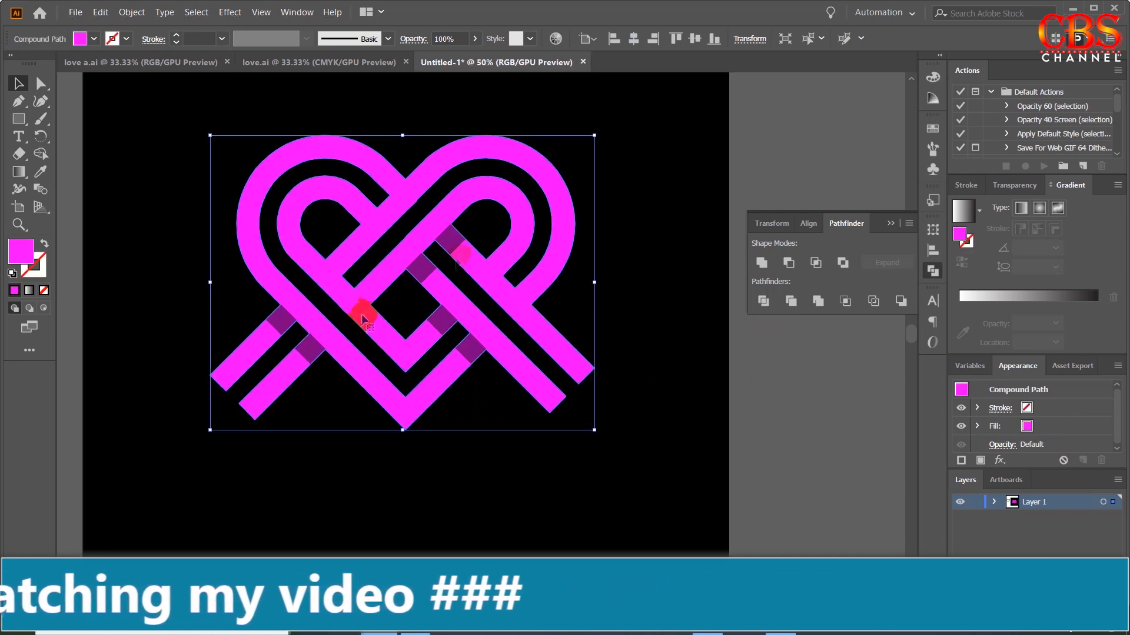
click(21, 249)
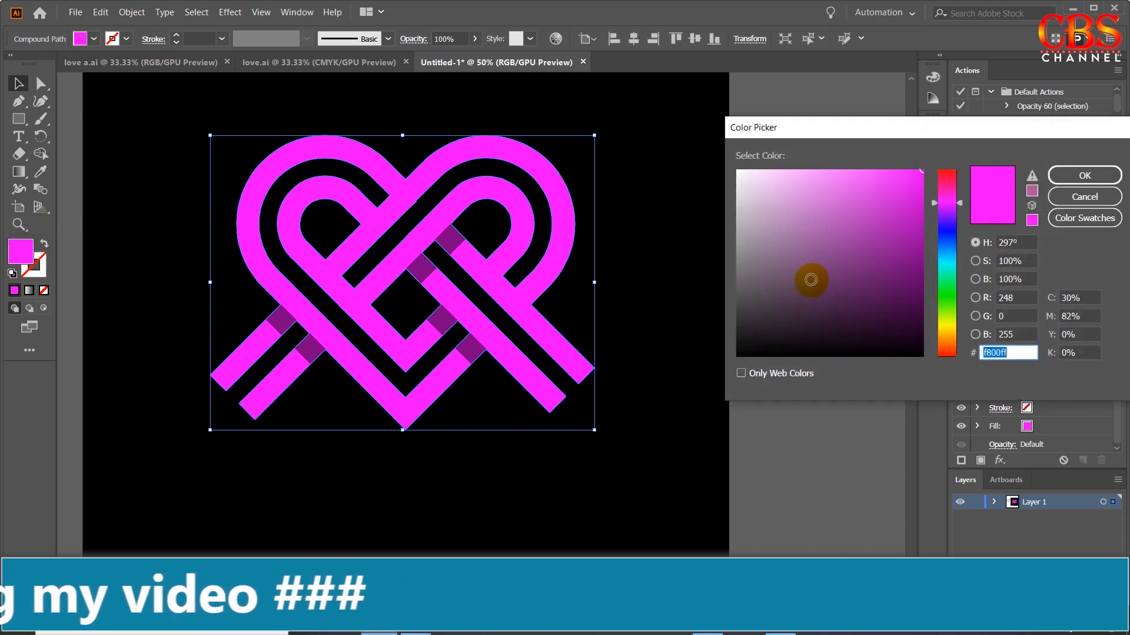
drag(938, 211, 951, 179)
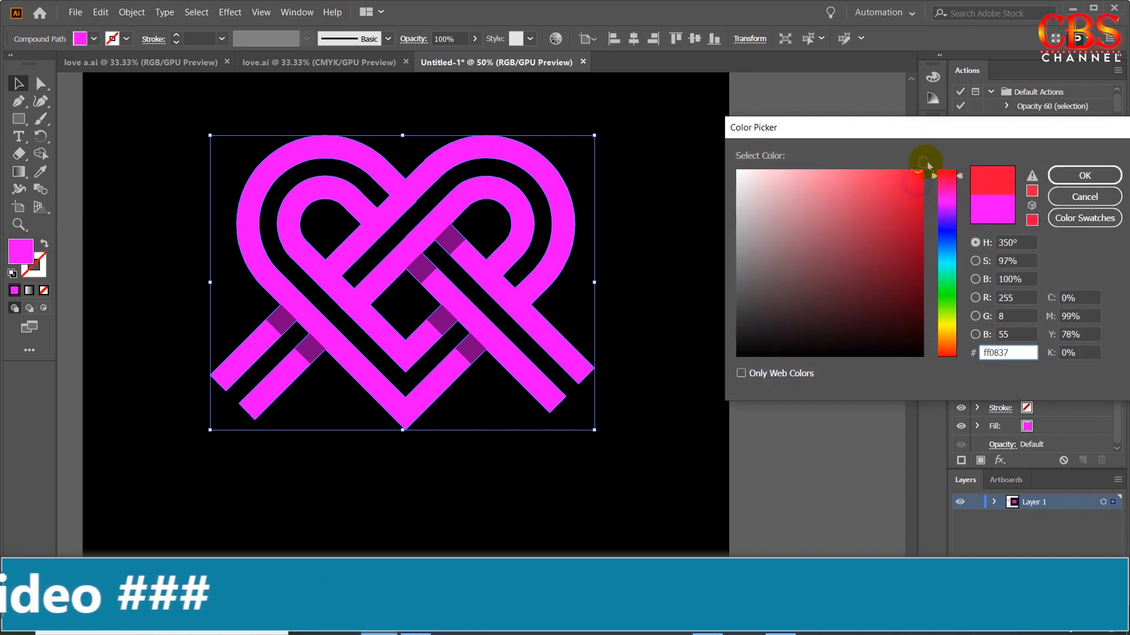
click(1086, 173)
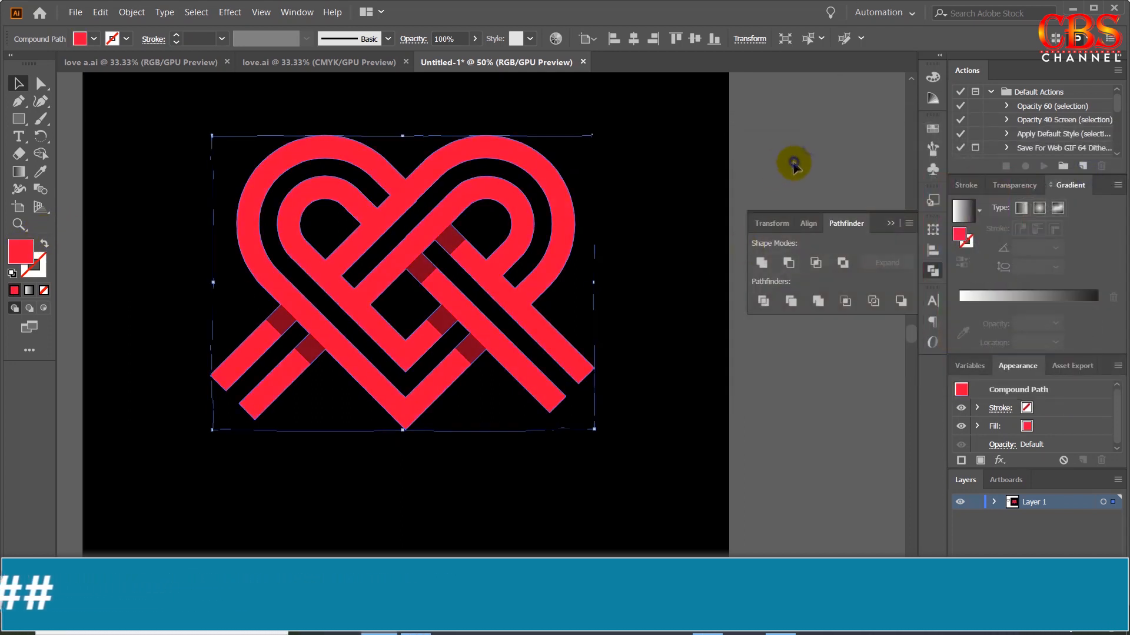
click(433, 335)
scroll(432, 334, down, 1)
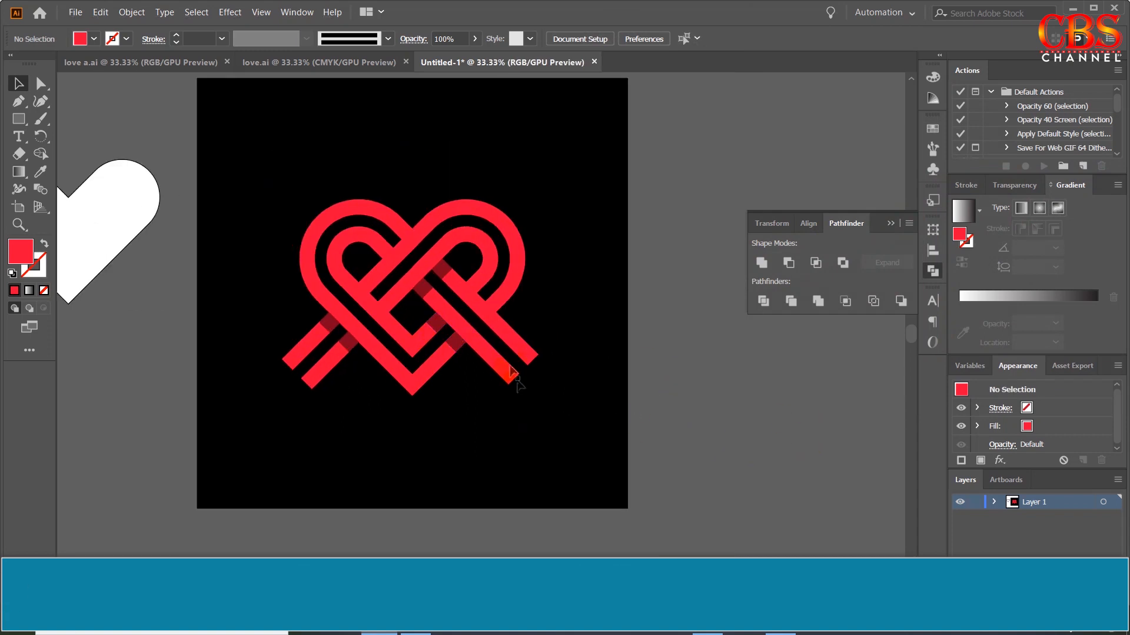
Change the striped heart's fill to green #07a538 and deselect it
click(518, 324)
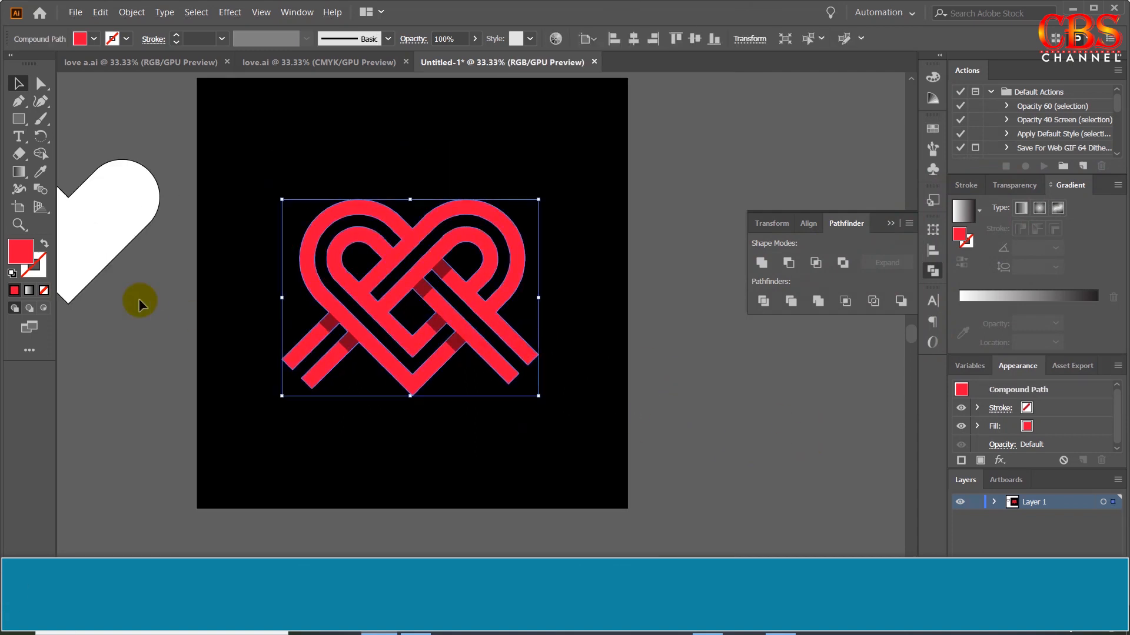
double_click(21, 253)
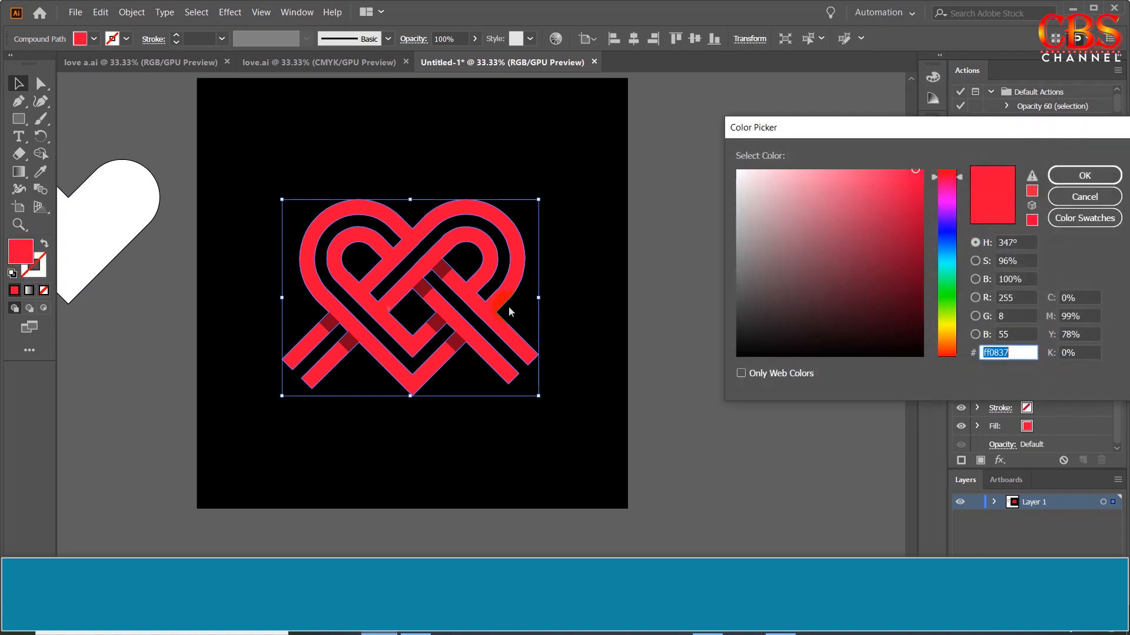
click(949, 286)
mouse_move(911, 211)
mouse_down()
mouse_move(912, 228)
mouse_move(917, 216)
mouse_up()
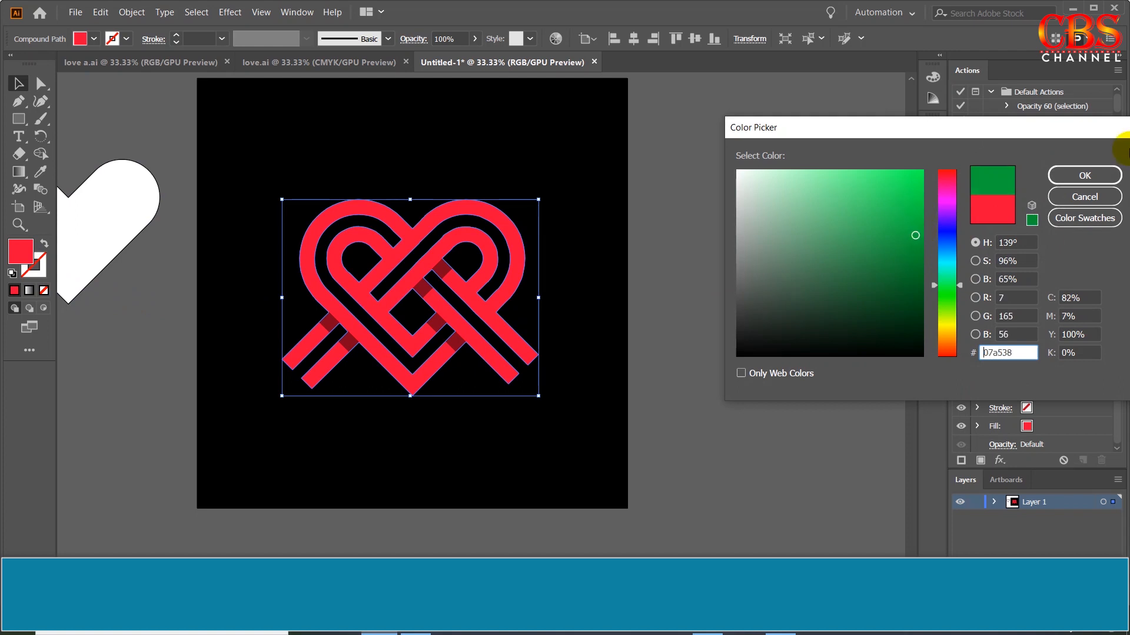
click(1085, 176)
click(638, 507)
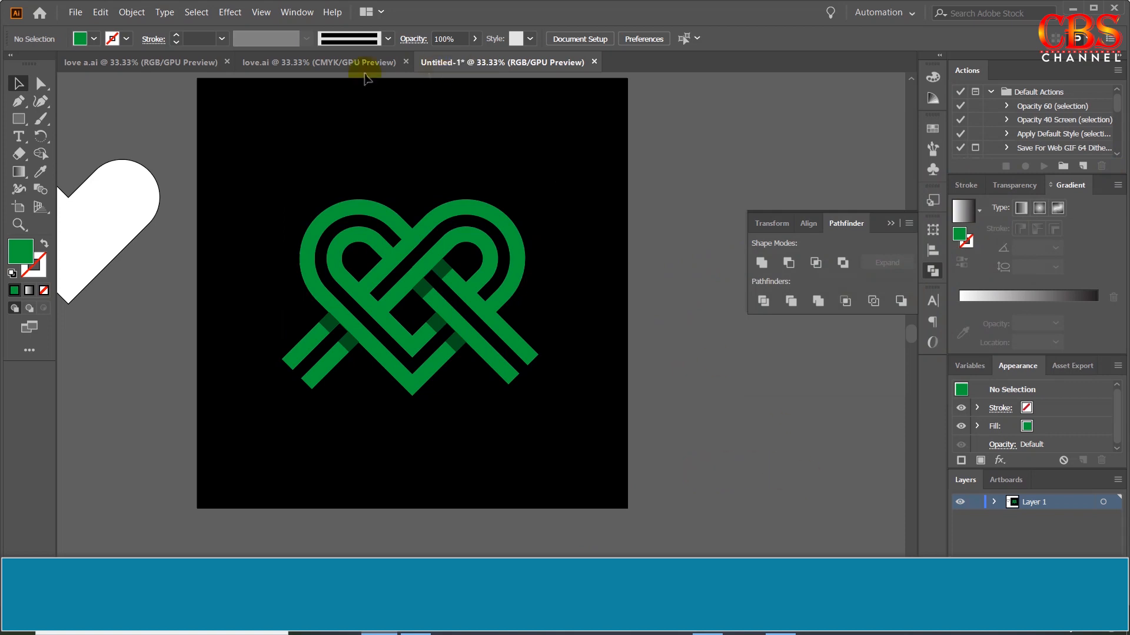
Look through the open love.ai and love a.ai documents
click(282, 62)
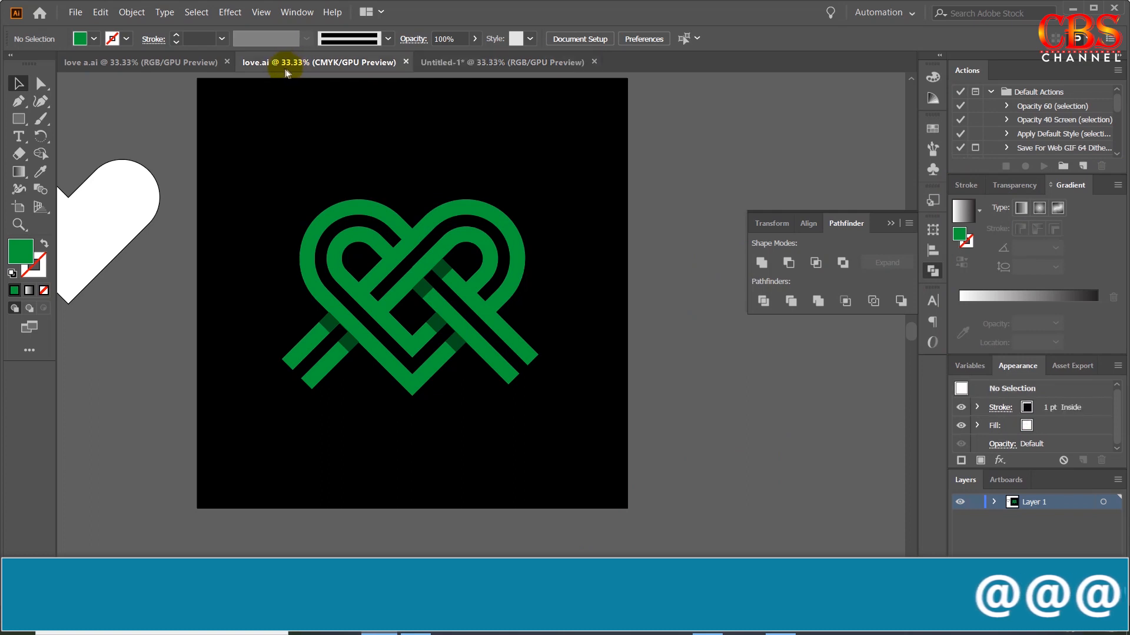
click(152, 70)
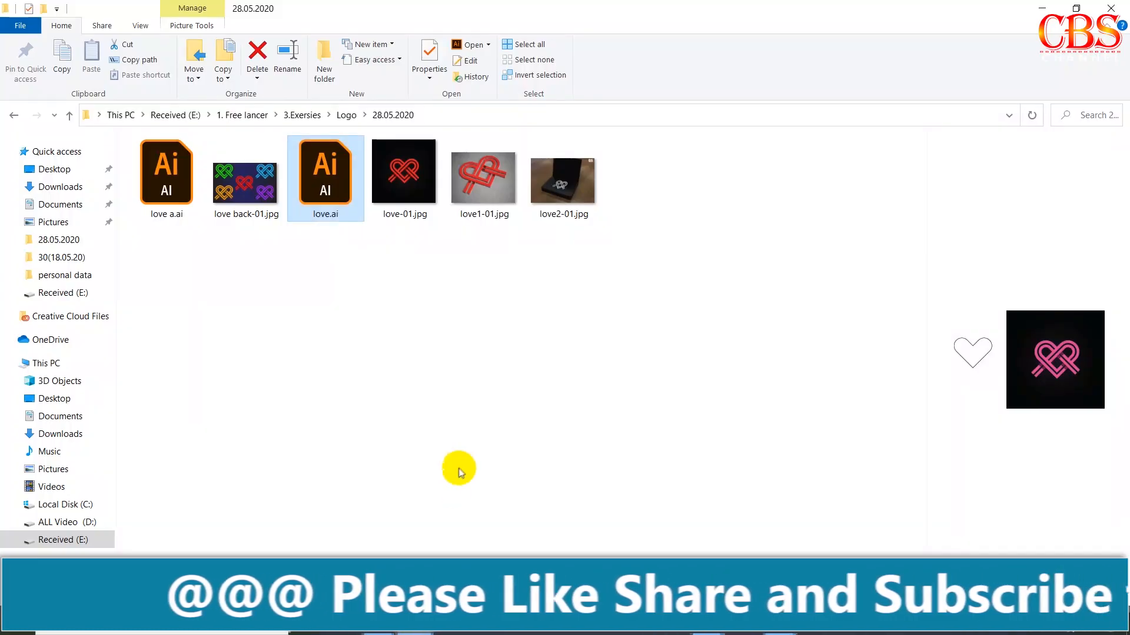
Open the mockup image love1-01.jpg from the 28.05.2020 folder in File Explorer and examine the heart logo up close
click(480, 200)
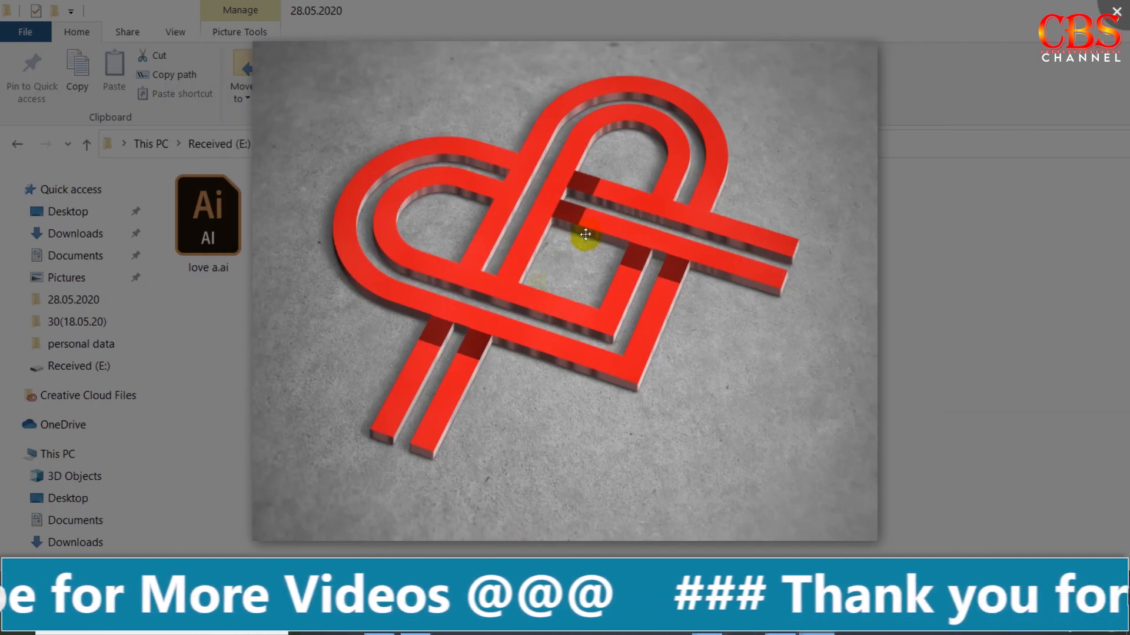
scroll(612, 305, up, 3)
drag(598, 207, 595, 228)
scroll(595, 227, up, 1)
scroll(596, 229, down, 2)
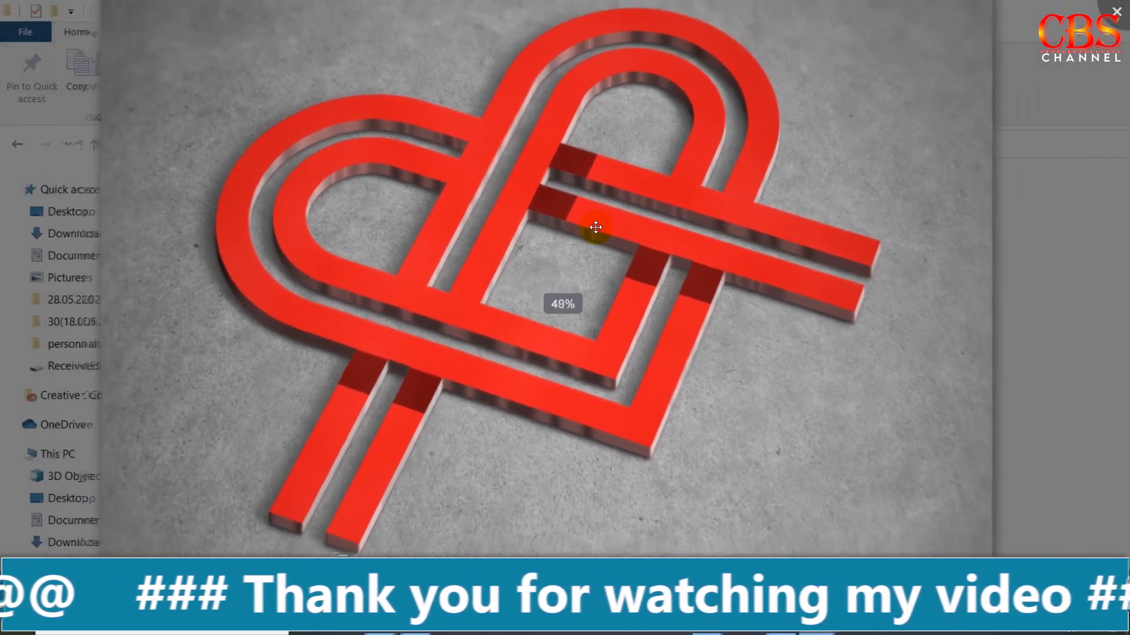